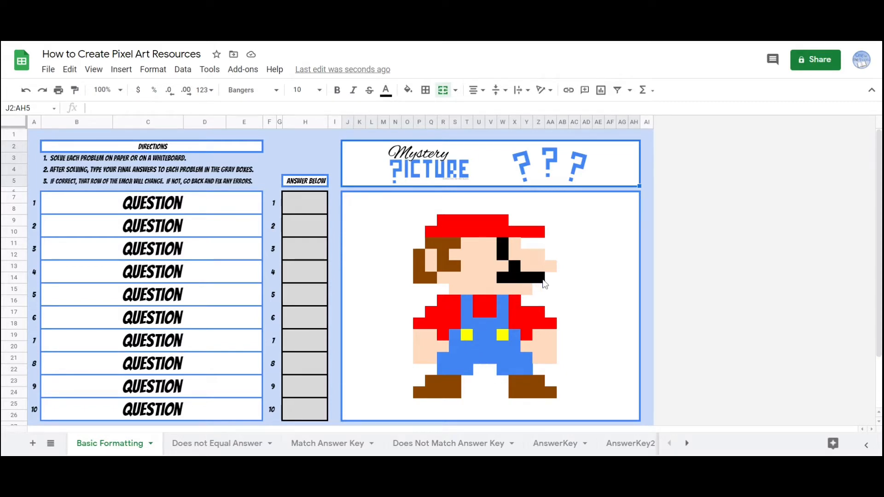
Select the black eye and mustache cells W14:Z14, X13 and W11:W12 and start a conditional formatting rule for them.
{"action": "left_click_drag", "start_coordinate": [542, 278], "coordinate": [506, 248]}
{"action": "left_click", "coordinate": [518, 265]}
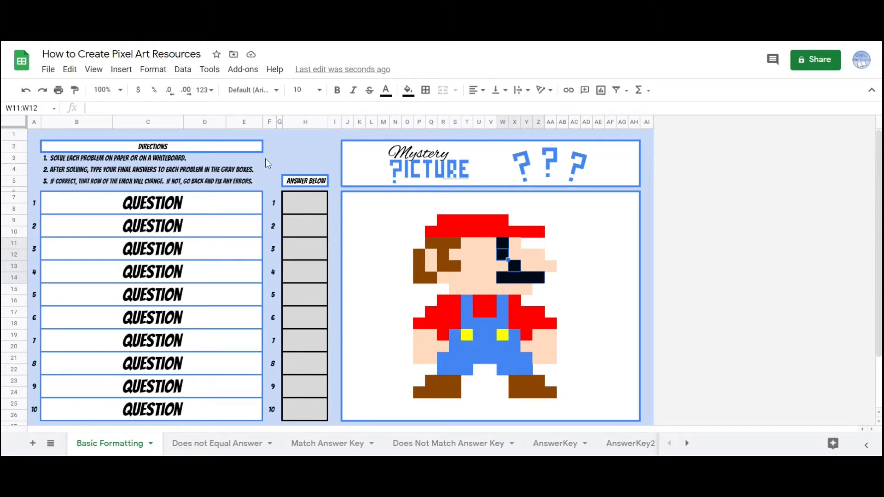
{"action": "left_click", "coordinate": [152, 70]}
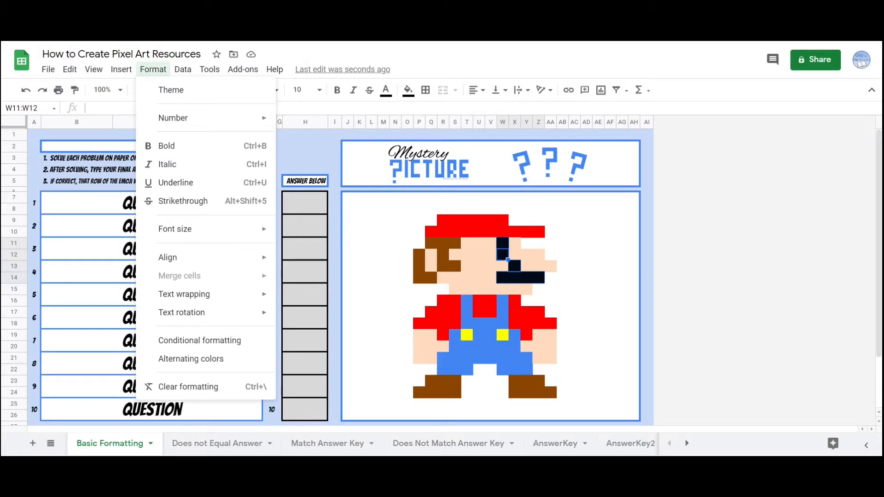
{"action": "left_click", "coordinate": [213, 342]}
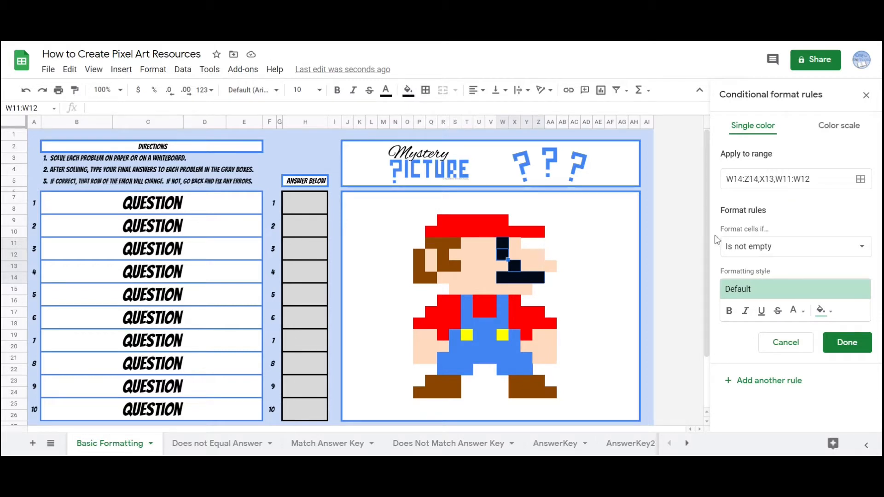
Set the rule's condition to the custom formula =$H$7=1.
{"action": "left_click", "coordinate": [801, 247]}
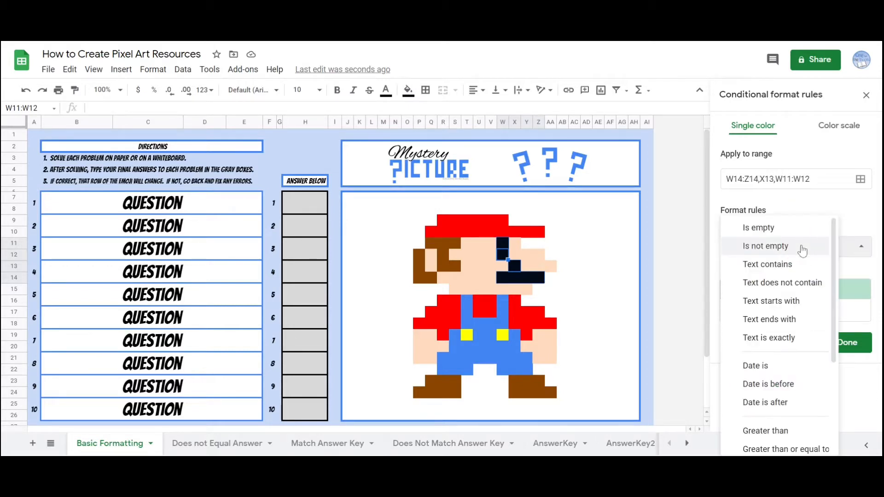
{"action": "scroll", "coordinate": [787, 276], "scroll_direction": "down", "scroll_amount": 3}
{"action": "left_click", "coordinate": [778, 435]}
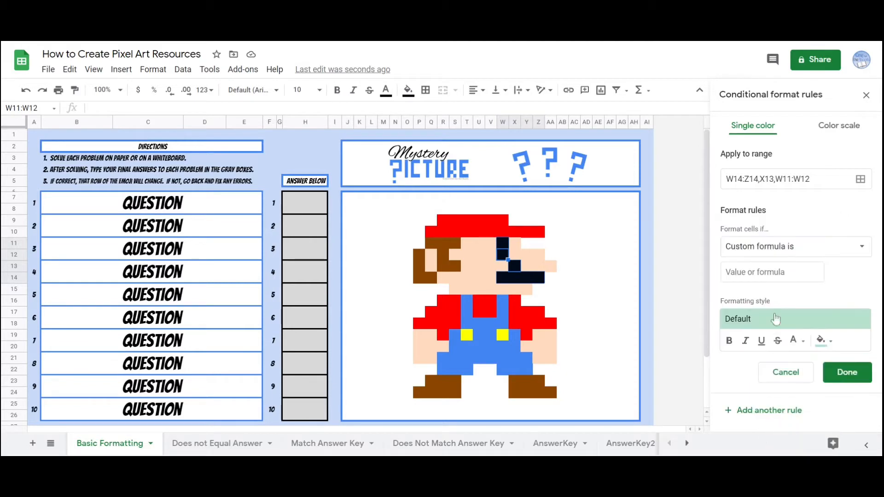
{"action": "left_click", "coordinate": [768, 272]}
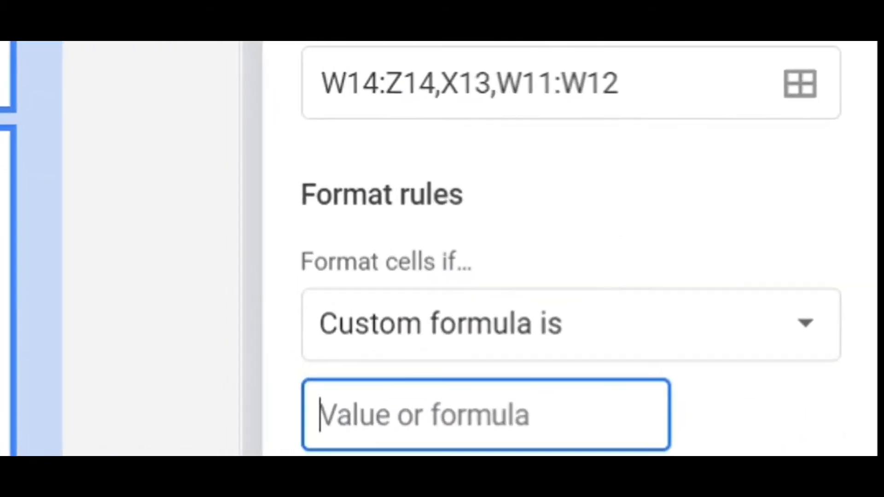
{"action": "type", "text": "="}
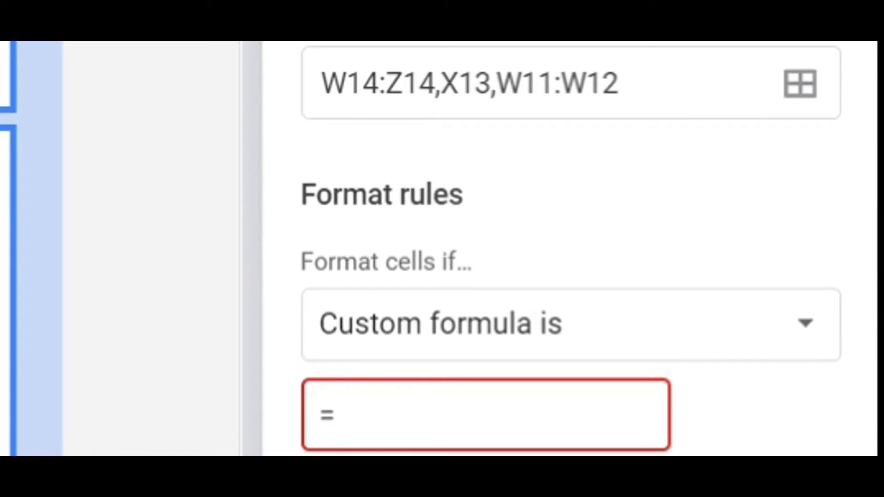
{"action": "type", "text": "$H$"}
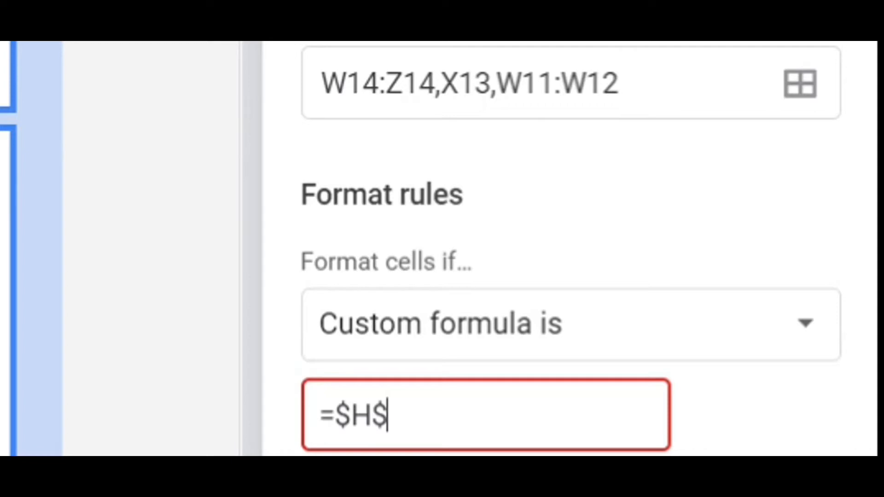
{"action": "type", "text": "7"}
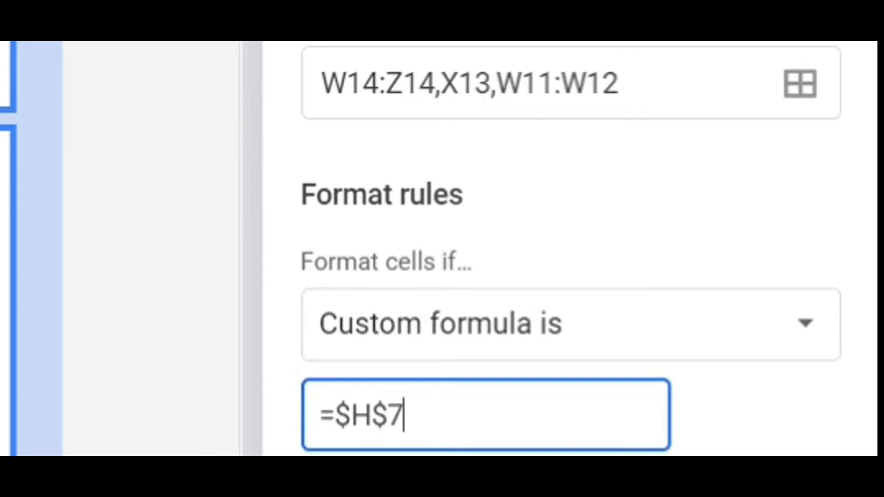
{"action": "type", "text": "="}
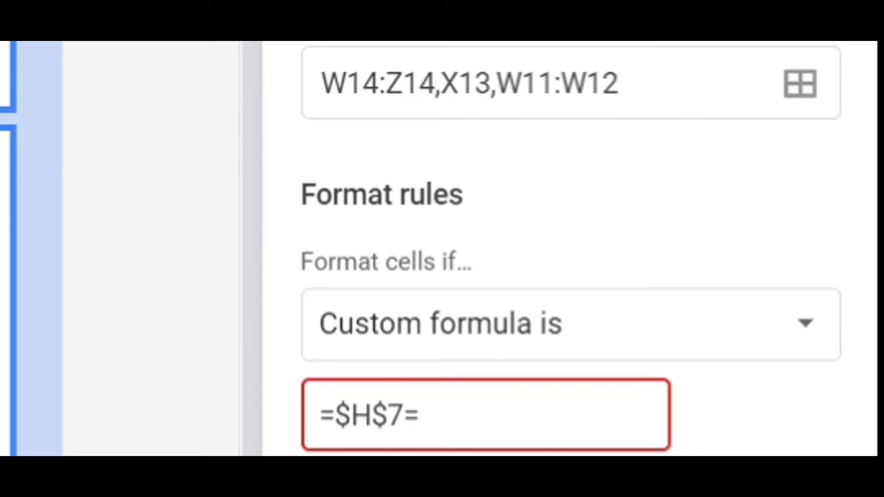
{"action": "type", "text": "1"}
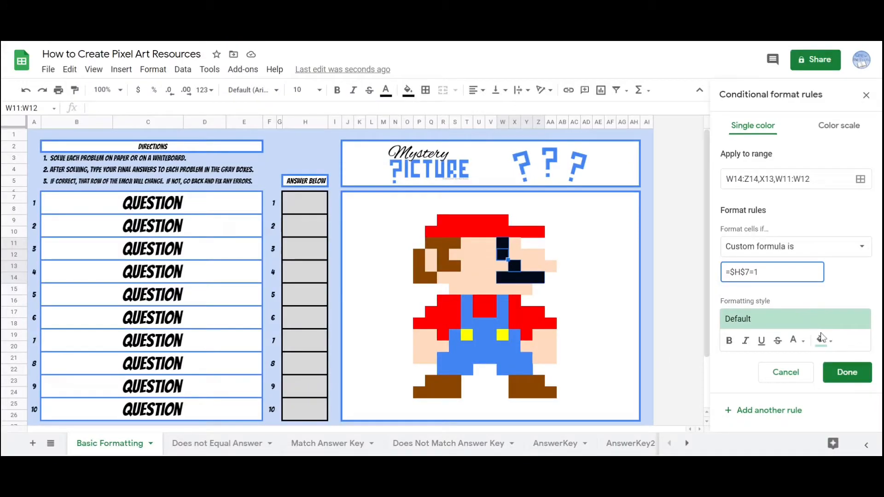
Give the rule a black fill as its formatting style and save the rule.
{"action": "left_click", "coordinate": [822, 340]}
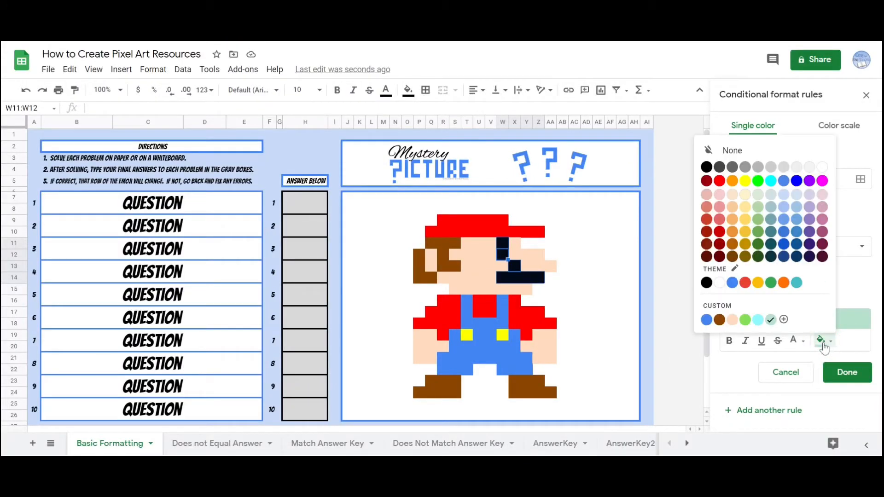
{"action": "left_click", "coordinate": [706, 166]}
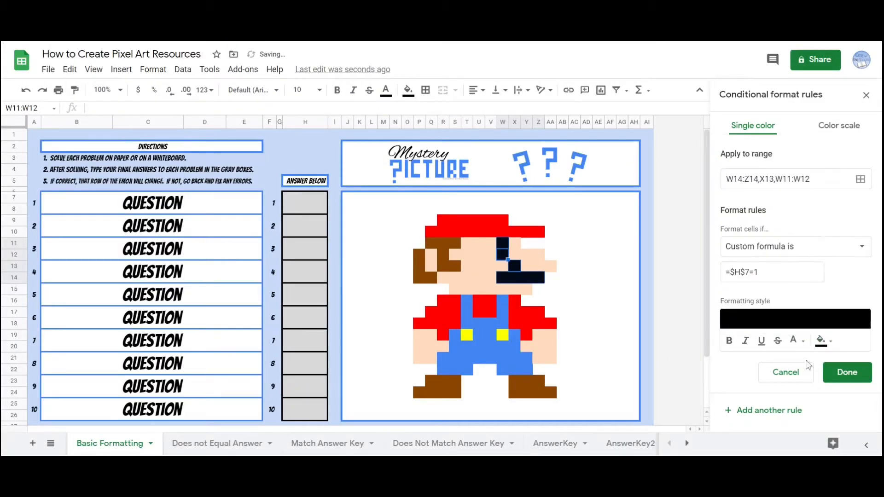
{"action": "left_click", "coordinate": [846, 373]}
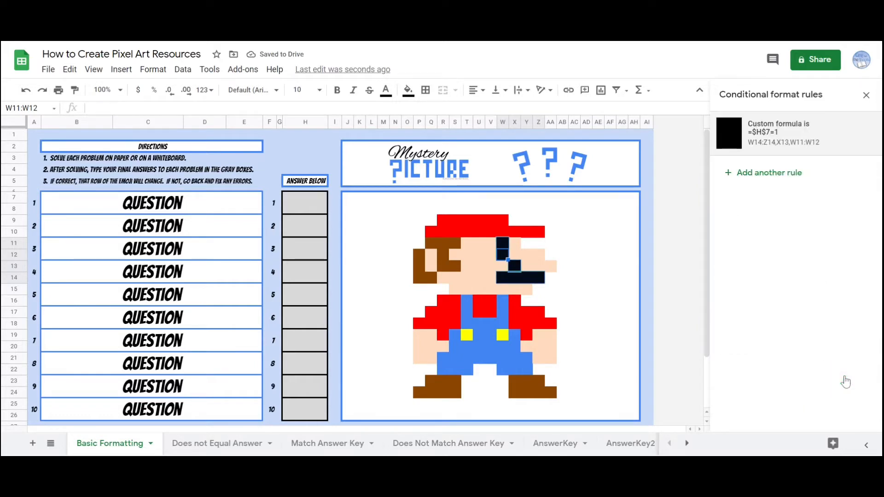
Reset the regular fill color of the selected eye and mustache cells and deselect them.
{"action": "left_click", "coordinate": [408, 90]}
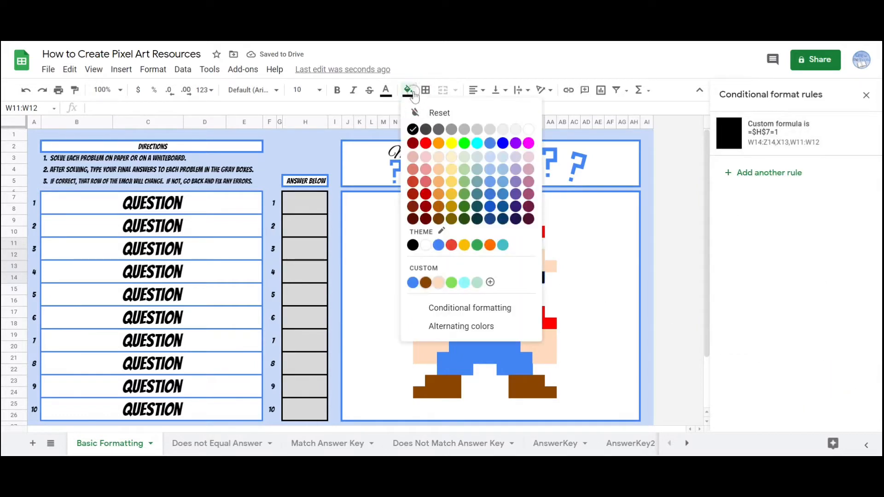
{"action": "left_click", "coordinate": [439, 113]}
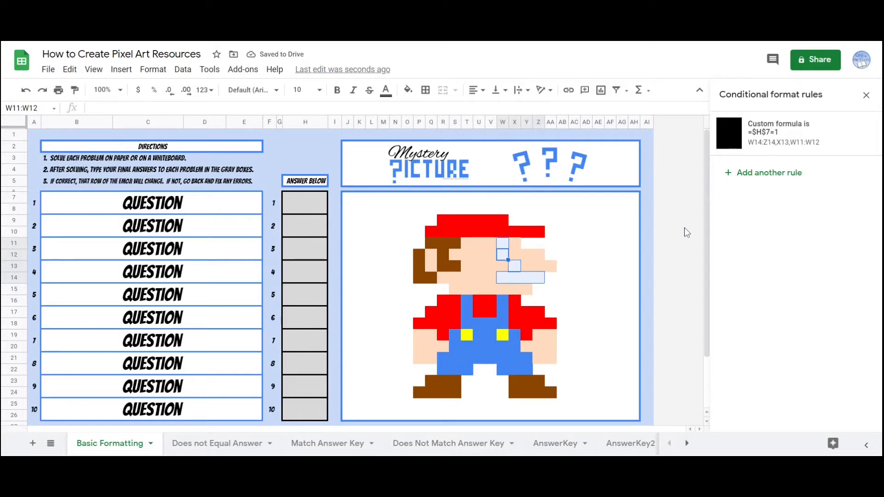
{"action": "left_click", "coordinate": [604, 160]}
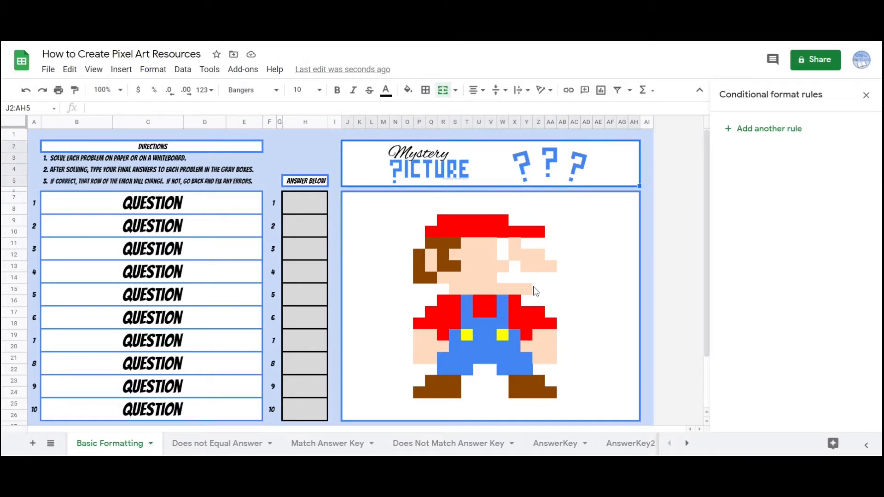
Test the rule by entering 1 and 2 in turn in the first answer cell, H7, clearing the cell after each.
{"action": "left_click", "coordinate": [300, 199]}
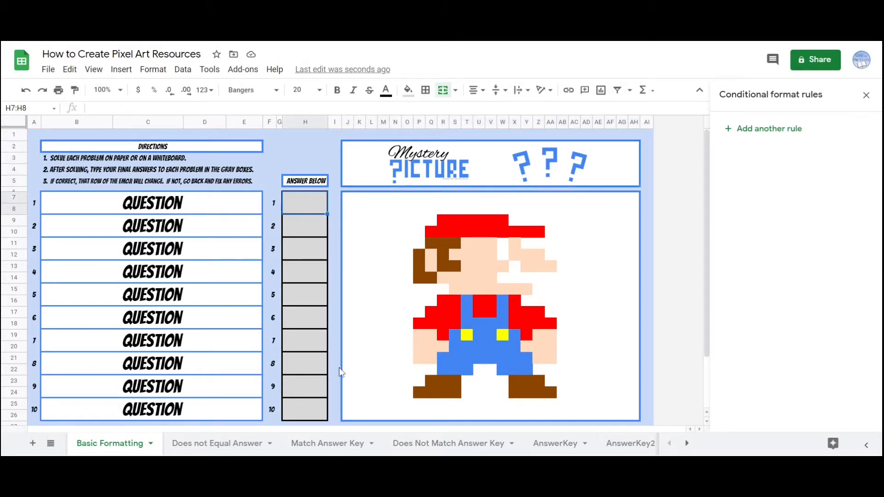
{"action": "type", "text": "1"}
{"action": "key", "text": "Return"}
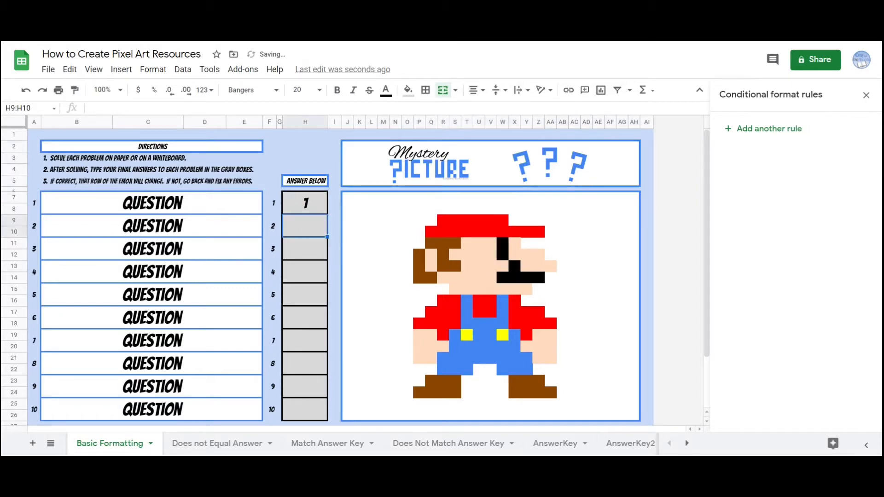
{"action": "key", "text": "Up"}
{"action": "key", "text": "Delete"}
{"action": "type", "text": "2"}
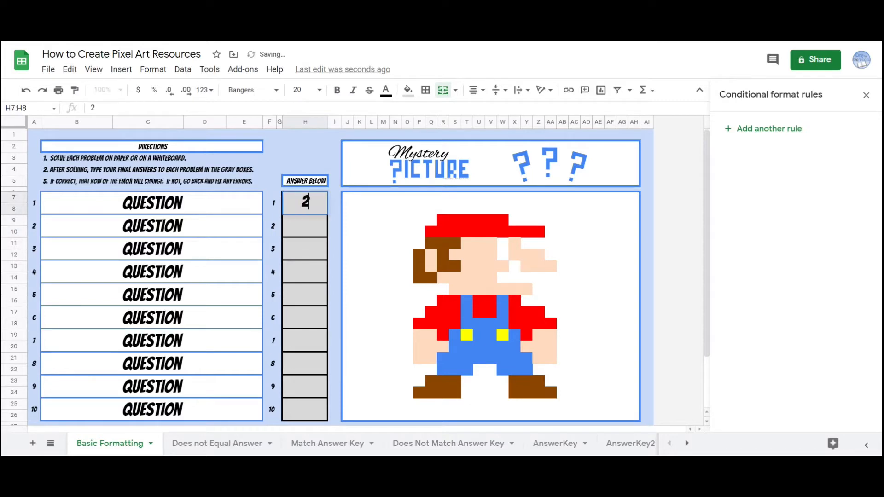
{"action": "key", "text": "Return"}
{"action": "key", "text": "Up"}
{"action": "key", "text": "Delete"}
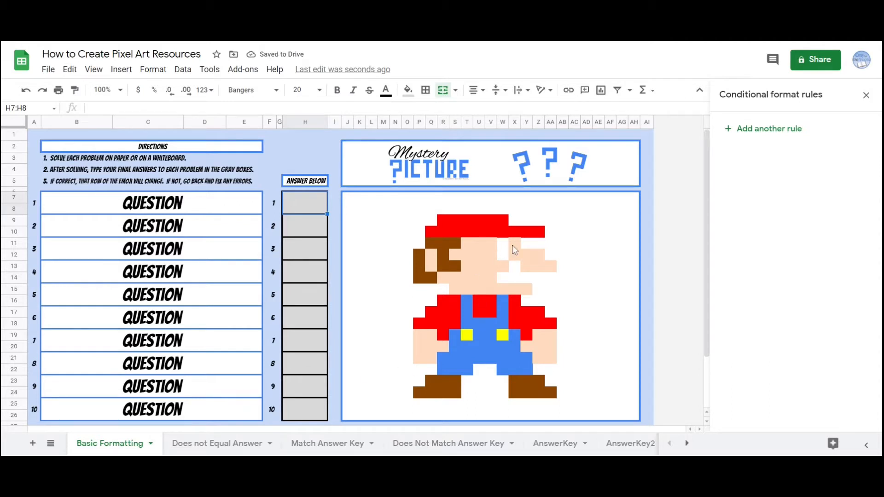
Select scattered red hat cells Z10, X10, V9:W9, T9, R9, Q10 and S10 together.
{"action": "left_click", "coordinate": [539, 234]}
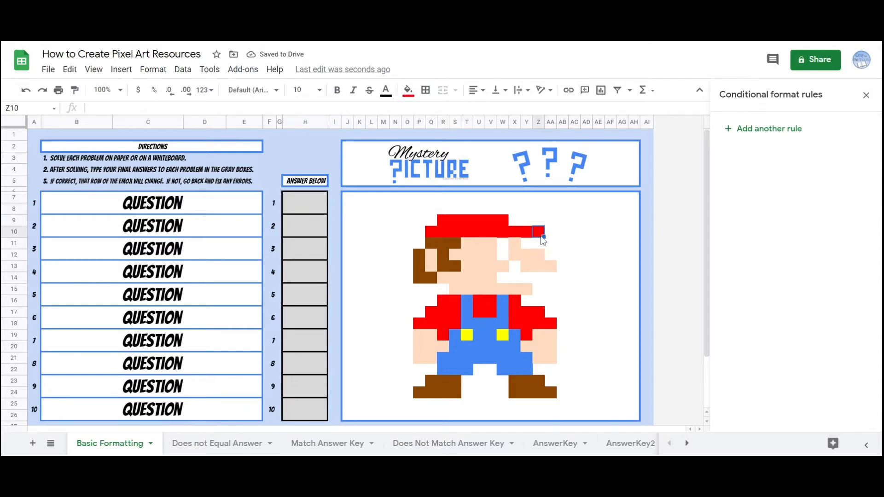
{"action": "left_click", "coordinate": [514, 233], "text": "ctrl"}
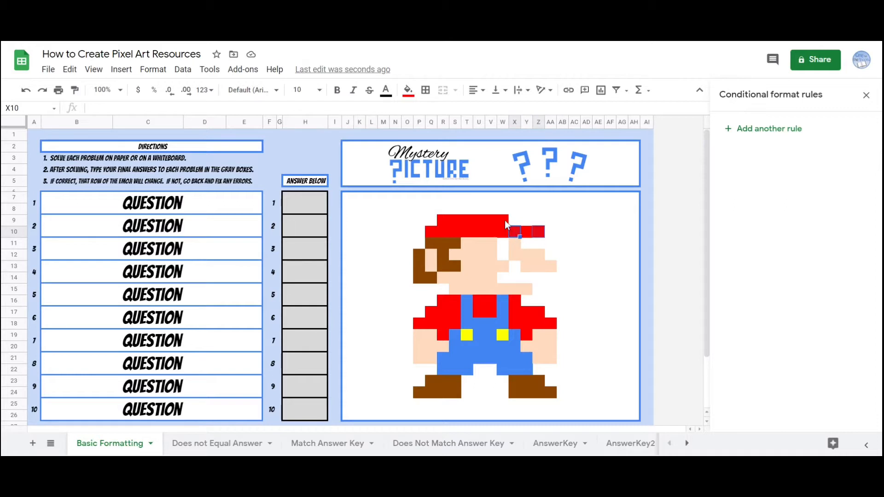
{"action": "left_click_drag", "start_coordinate": [505, 220], "coordinate": [490, 221]}
{"action": "left_click", "coordinate": [468, 221], "text": "ctrl"}
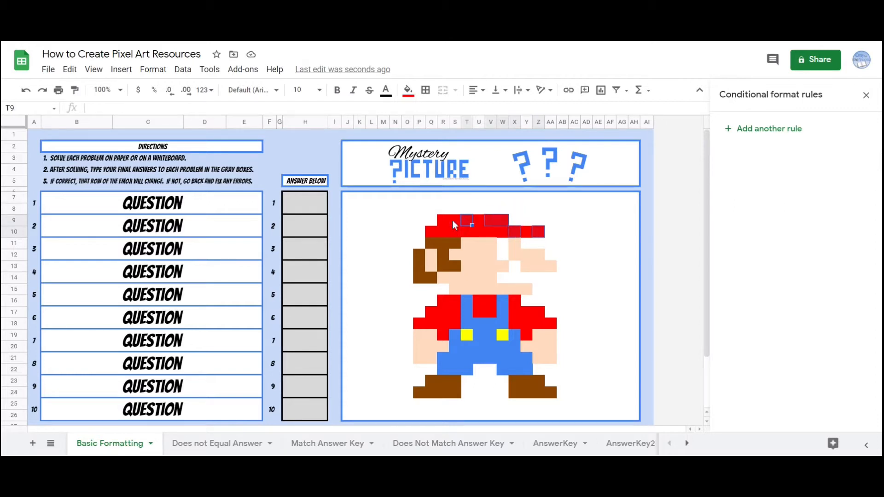
{"action": "left_click", "coordinate": [444, 220], "text": "ctrl"}
{"action": "left_click", "coordinate": [433, 231], "text": "ctrl"}
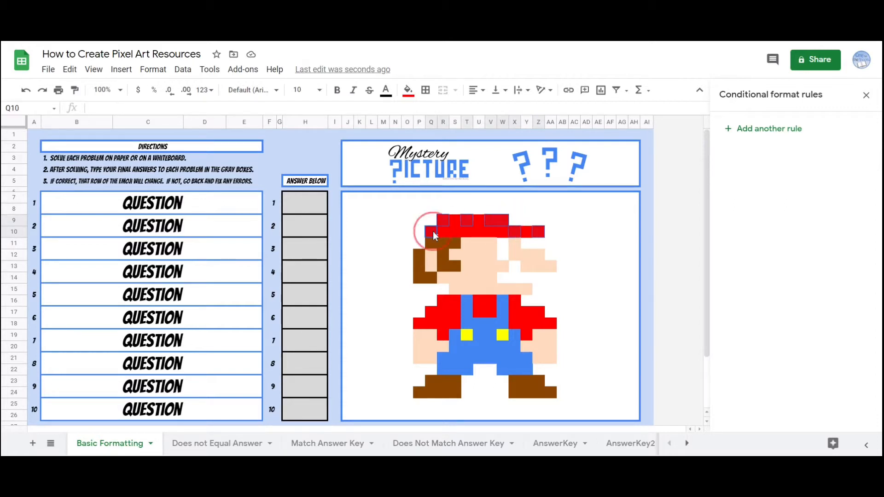
{"action": "left_click", "coordinate": [457, 232], "text": "ctrl"}
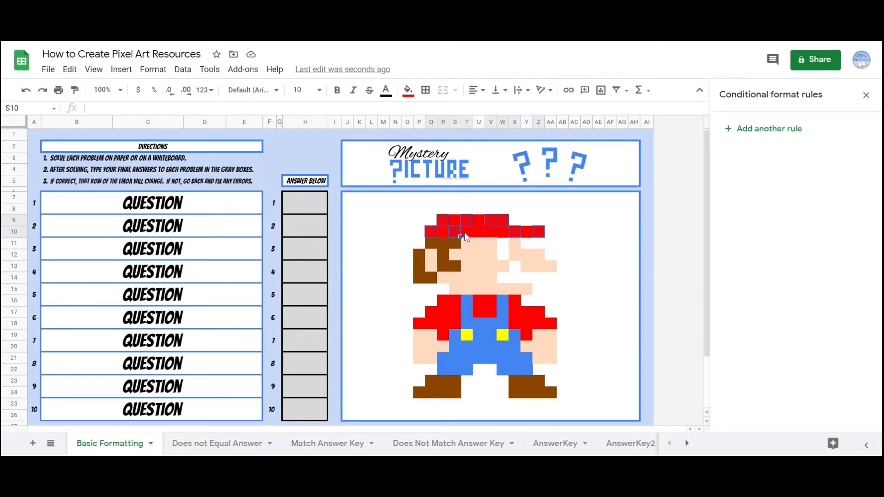
Add the red shirt cells U16, X17, Z18, S17, Q17 and R19 to the selection.
{"action": "left_click", "coordinate": [482, 305], "text": "ctrl"}
{"action": "left_click", "coordinate": [517, 315], "text": "ctrl"}
{"action": "left_click", "coordinate": [541, 323], "text": "ctrl"}
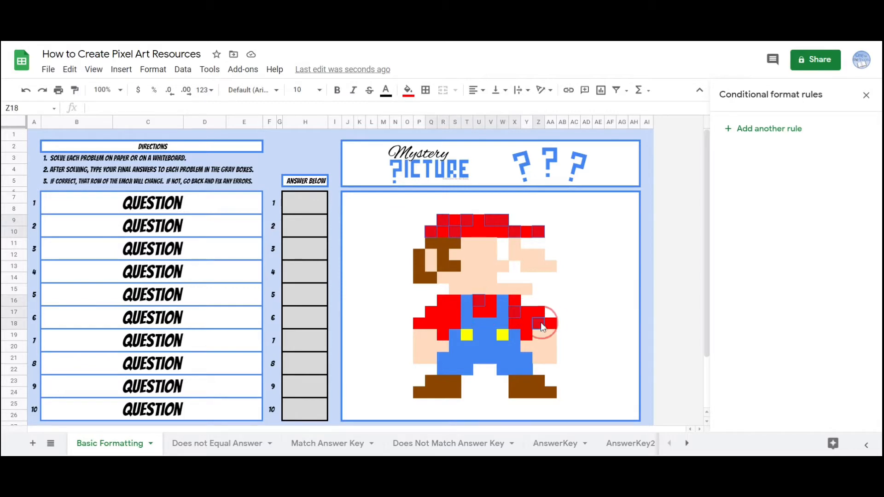
{"action": "left_click", "coordinate": [455, 313], "text": "ctrl"}
{"action": "left_click", "coordinate": [434, 317], "text": "ctrl"}
{"action": "left_click", "coordinate": [442, 335], "text": "ctrl"}
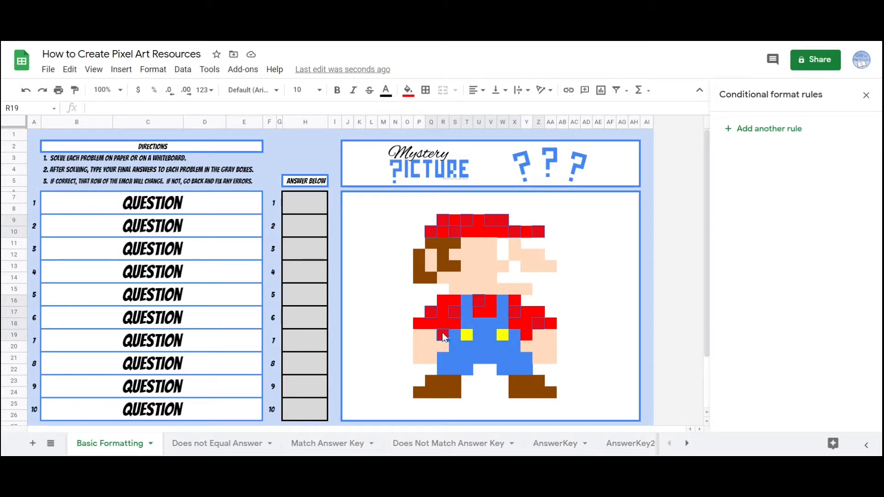
Add another conditional format rule for the selected red cells and review its list of data ranges without changing it.
{"action": "left_click", "coordinate": [762, 131]}
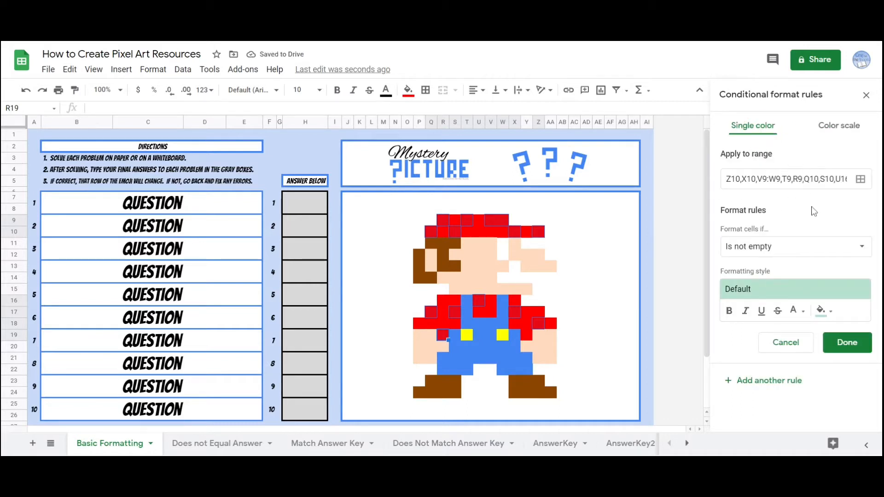
{"action": "left_click", "coordinate": [836, 247]}
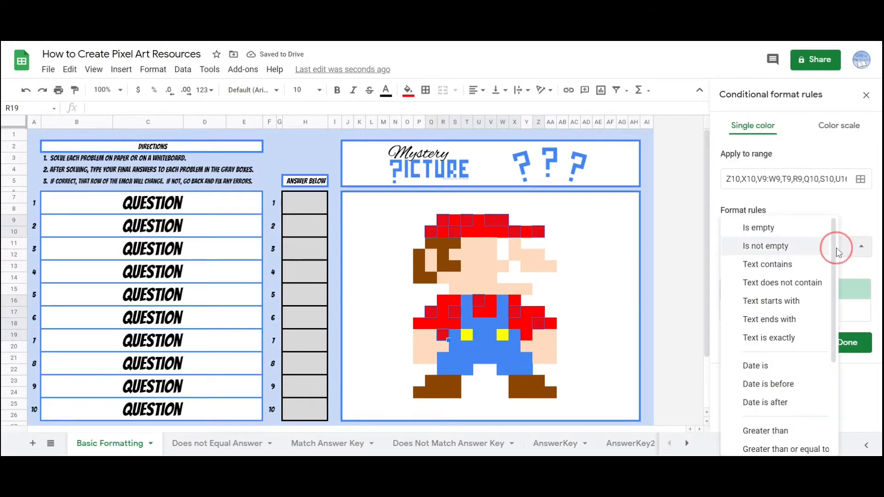
{"action": "left_click", "coordinate": [856, 210]}
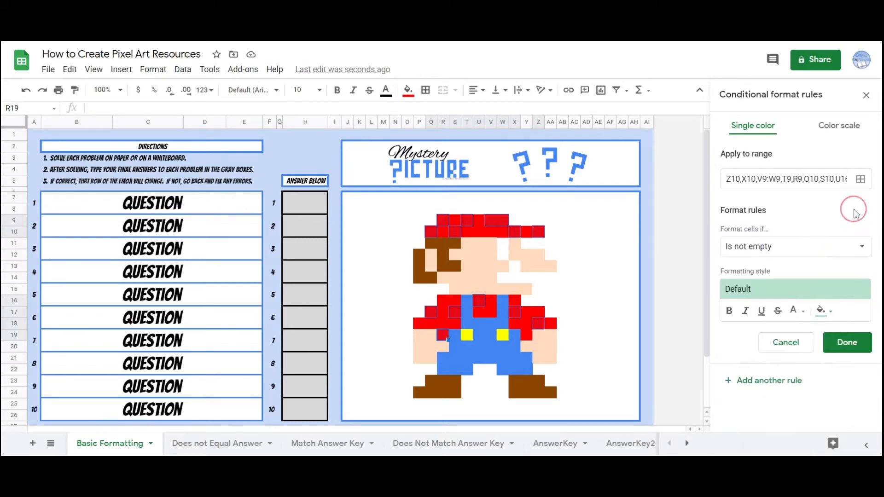
{"action": "left_click", "coordinate": [860, 179]}
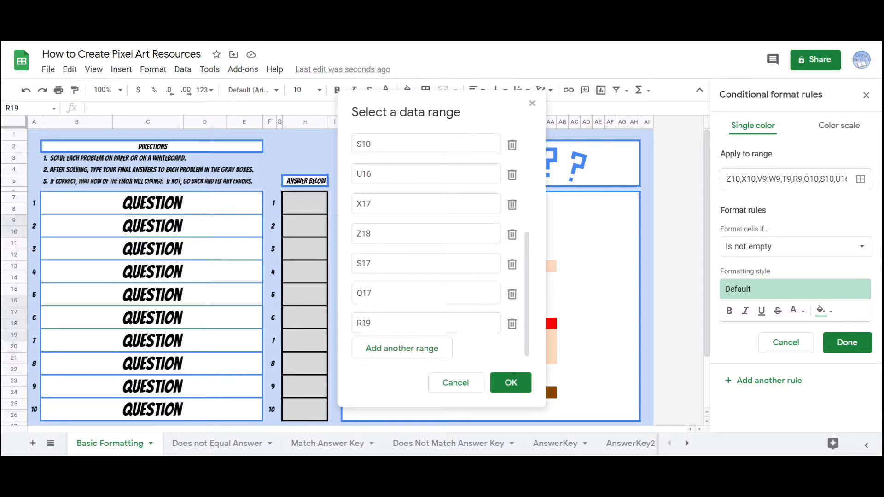
{"action": "left_click", "coordinate": [455, 383]}
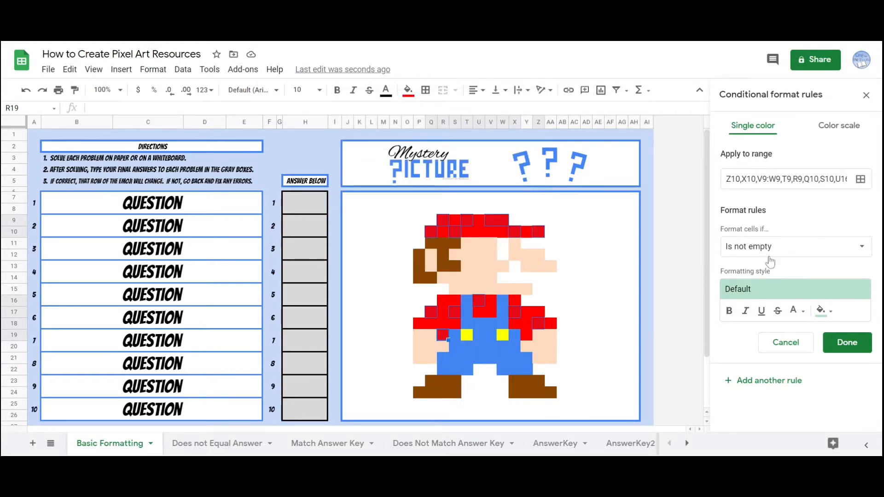
Switch the new rule's condition to a custom formula.
{"action": "left_click", "coordinate": [826, 252]}
{"action": "scroll", "coordinate": [777, 291], "scroll_direction": "down", "scroll_amount": 5}
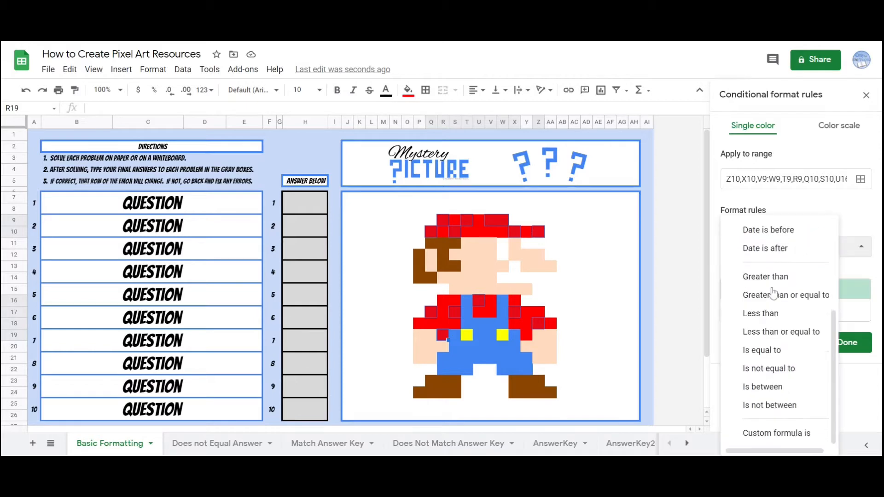
{"action": "left_click", "coordinate": [776, 428]}
{"action": "left_click", "coordinate": [773, 272]}
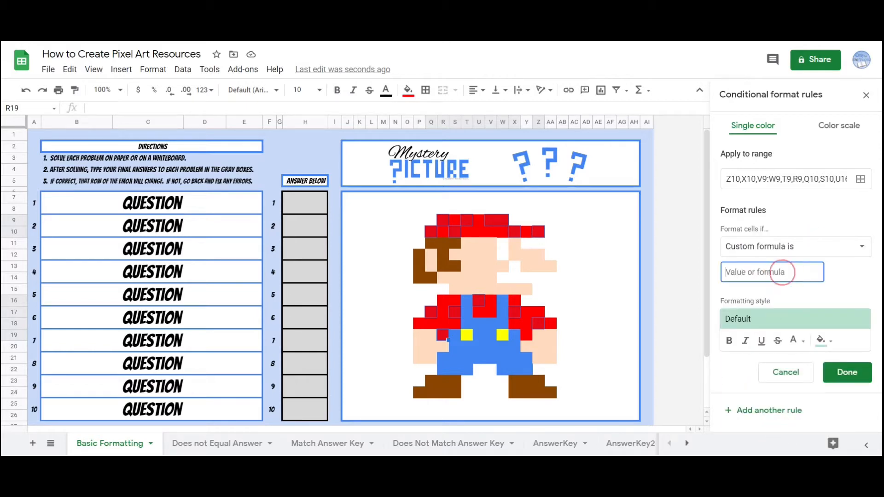
Enter =$H$9=2 as the rule's formula, keeping the answer cell reference absolute.
{"action": "type", "text": "="}
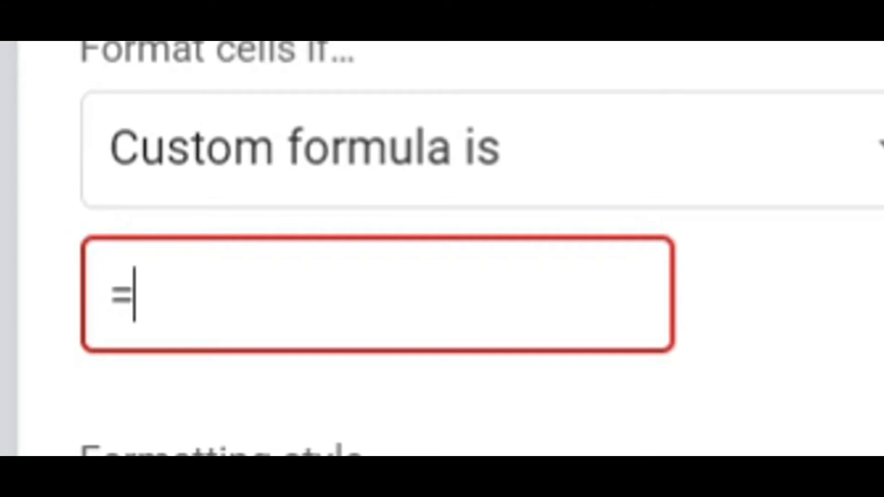
{"action": "type", "text": "H"}
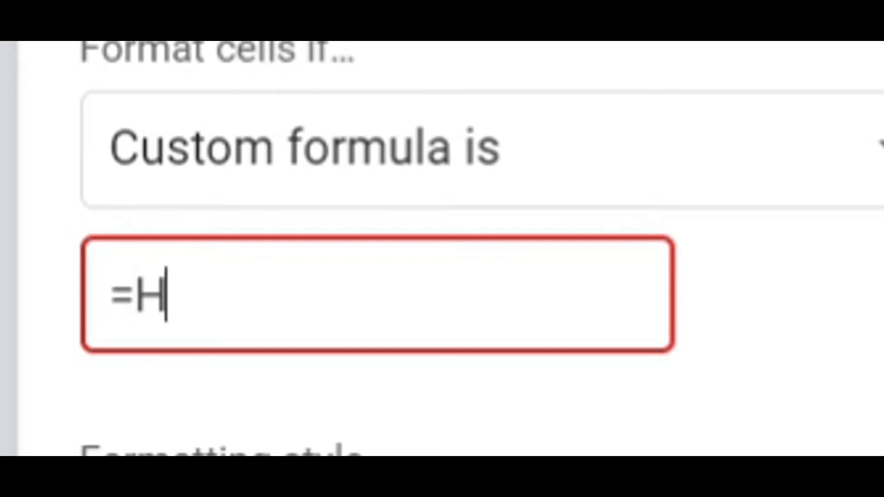
{"action": "key", "text": "Left"}
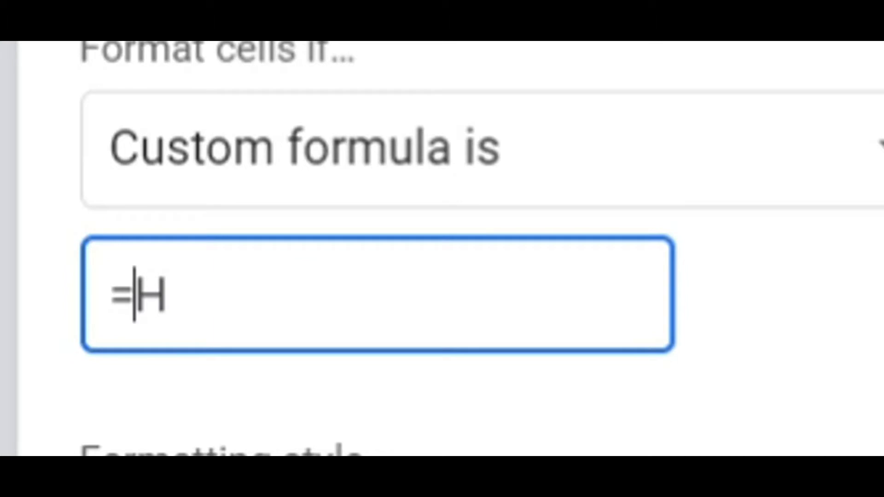
{"action": "type", "text": "$"}
{"action": "key", "text": "Right"}
{"action": "type", "text": "$"}
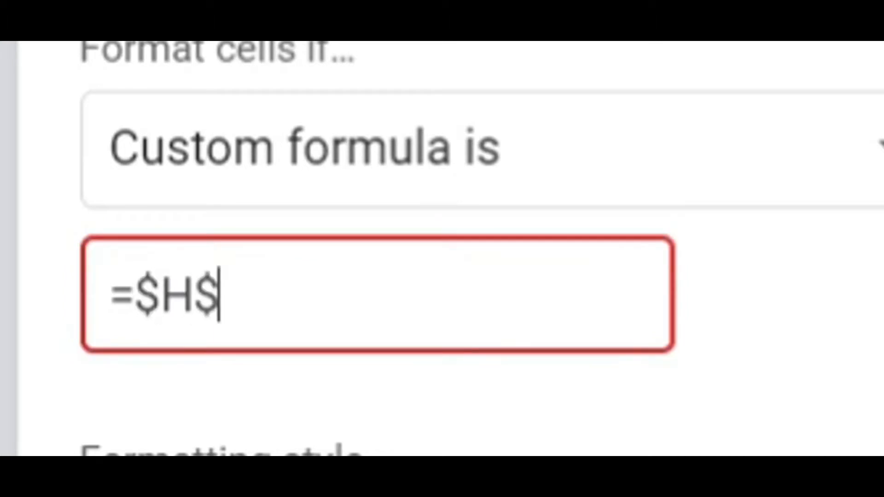
{"action": "type", "text": "9"}
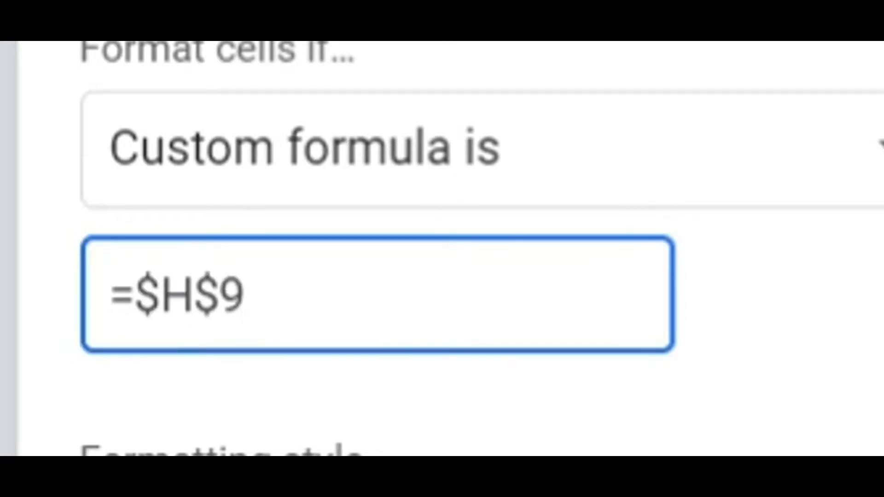
{"action": "type", "text": "="}
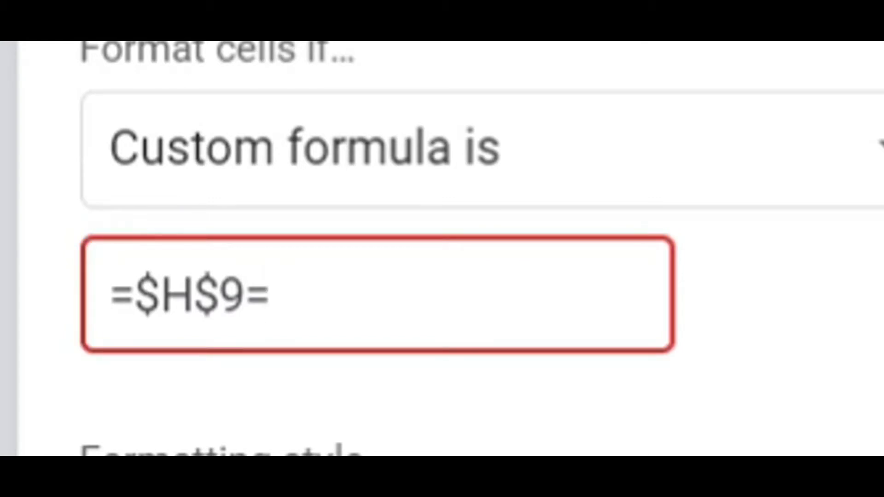
{"action": "type", "text": "2"}
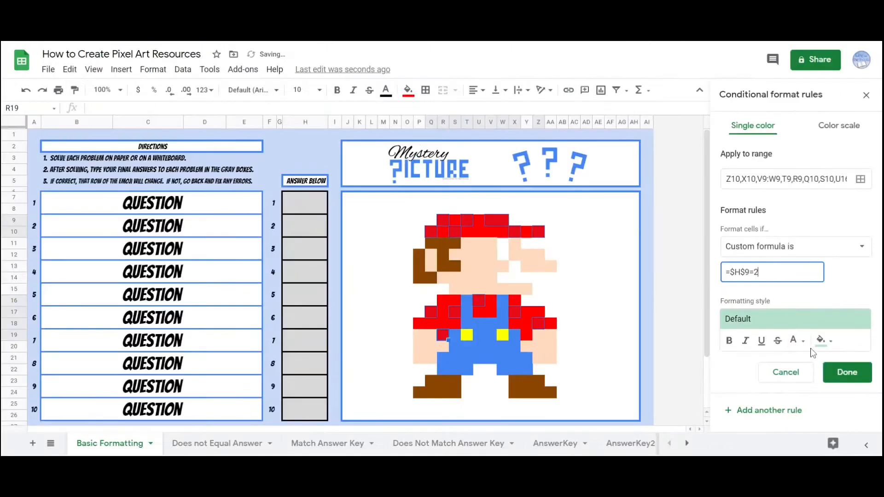
Set the rule's fill color to red and save the rule.
{"action": "left_click", "coordinate": [821, 341]}
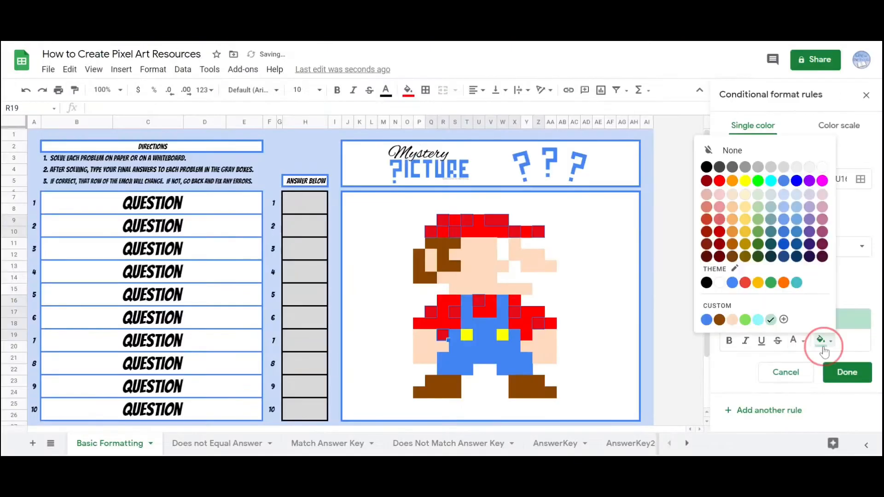
{"action": "left_click", "coordinate": [719, 182]}
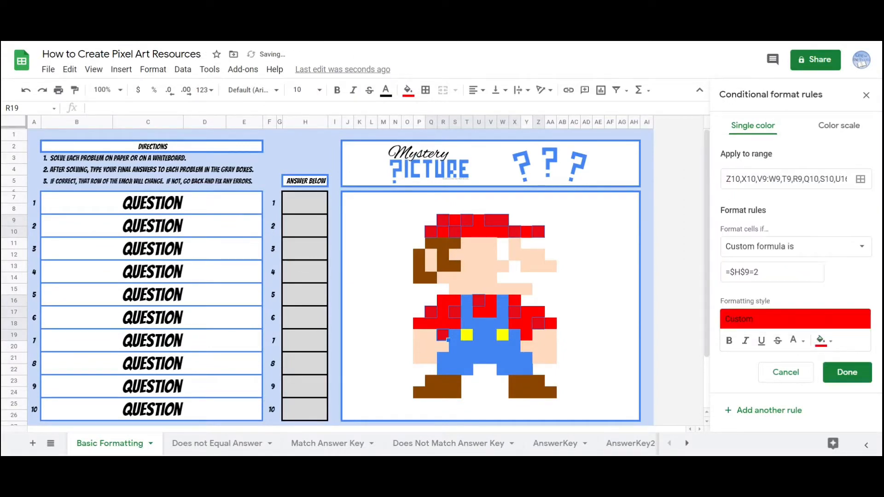
{"action": "left_click", "coordinate": [841, 373]}
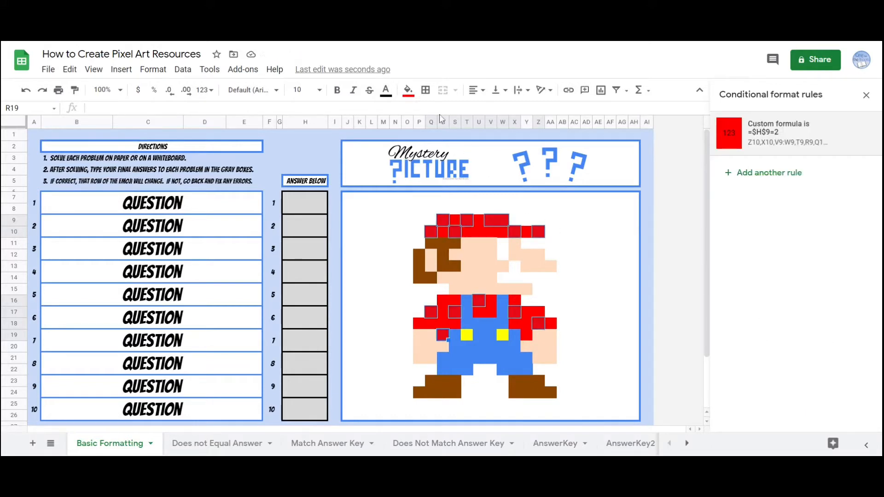
Remove the original red fill from the selected hat and shirt cells, and deselect them.
{"action": "left_click", "coordinate": [408, 90]}
{"action": "left_click", "coordinate": [435, 113]}
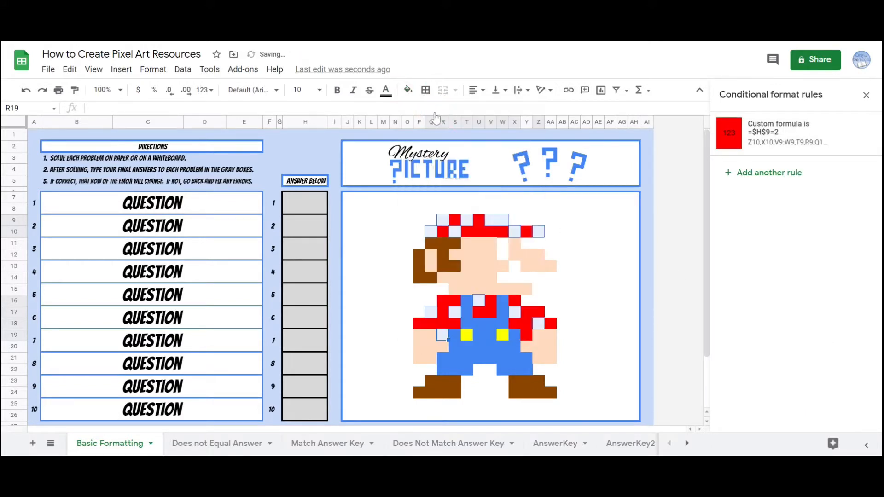
{"action": "left_click", "coordinate": [588, 279]}
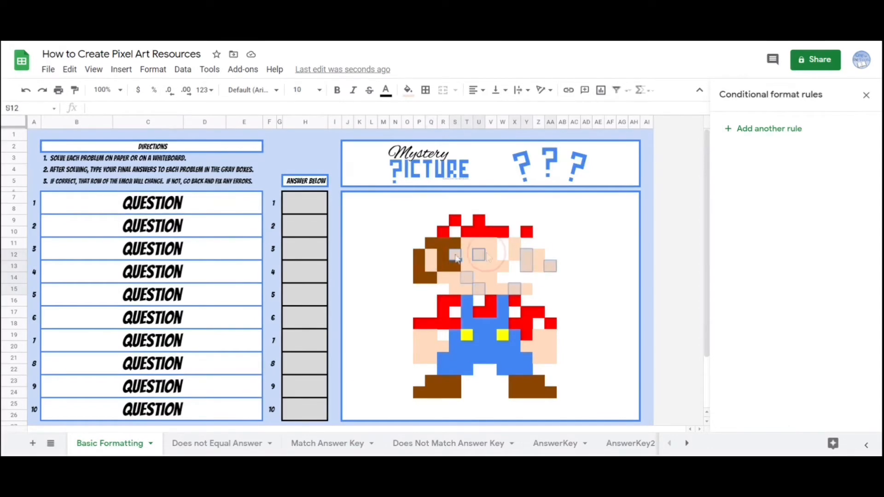
Extend the selection of skin cells with scattered arm and hand cells, including P19 and AA19.
{"action": "left_click", "coordinate": [418, 335], "text": "ctrl"}
{"action": "left_click", "coordinate": [526, 347], "text": "ctrl"}
{"action": "left_click", "coordinate": [550, 335], "text": "ctrl"}
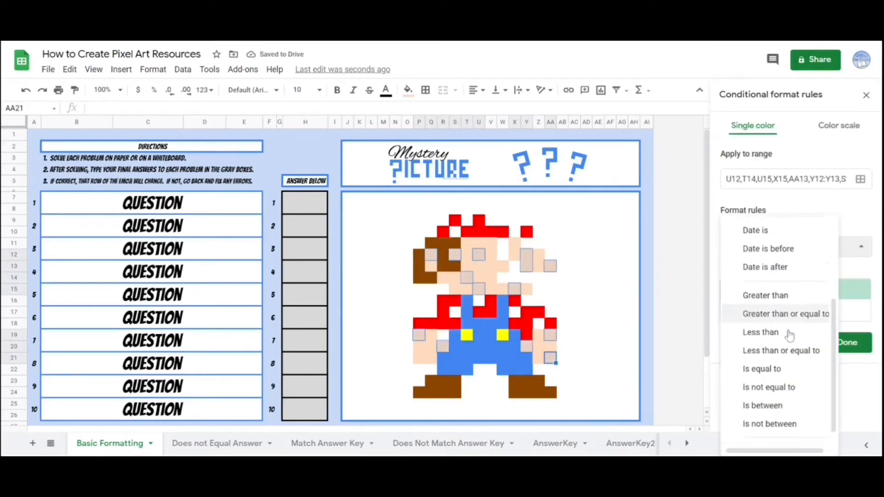
Give the selected skin cells a custom formula rule =$H$11=3 with a peach fill.
{"action": "scroll", "coordinate": [788, 334], "scroll_direction": "down", "scroll_amount": 1}
{"action": "left_click", "coordinate": [769, 431]}
{"action": "left_click", "coordinate": [772, 272]}
{"action": "type", "text": "=$H$8=3"}
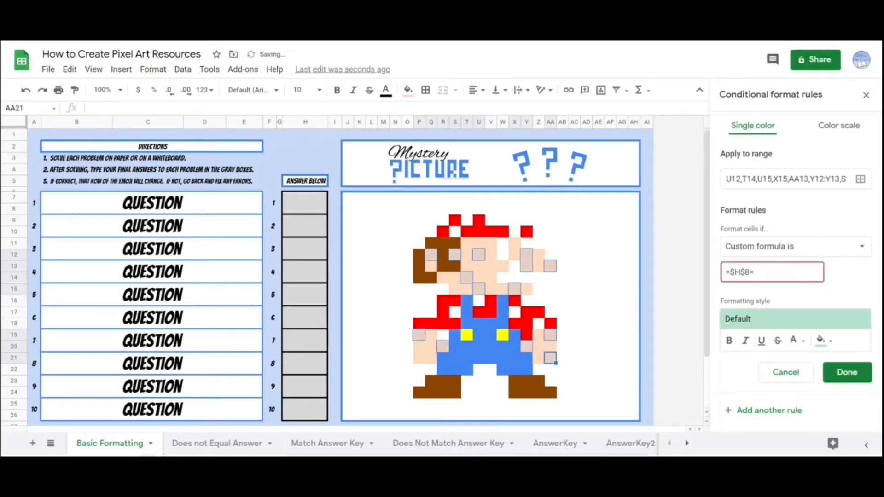
{"action": "key", "text": "ctrl+a"}
{"action": "type", "text": "=$H$11=3"}
{"action": "left_click", "coordinate": [820, 341]}
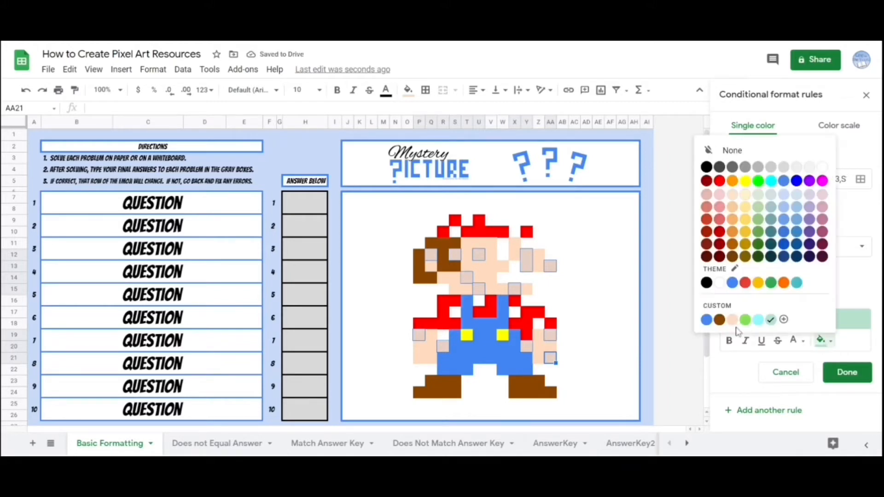
{"action": "left_click", "coordinate": [742, 209]}
{"action": "left_click", "coordinate": [847, 372]}
Select scattered brown hair and shoe cells together, including S11, R12, S13, P13, Q14, Q23, R24 and Z23.
{"action": "left_click", "coordinate": [454, 244]}
{"action": "left_click", "coordinate": [443, 255], "text": "ctrl"}
{"action": "left_click", "coordinate": [454, 266], "text": "ctrl"}
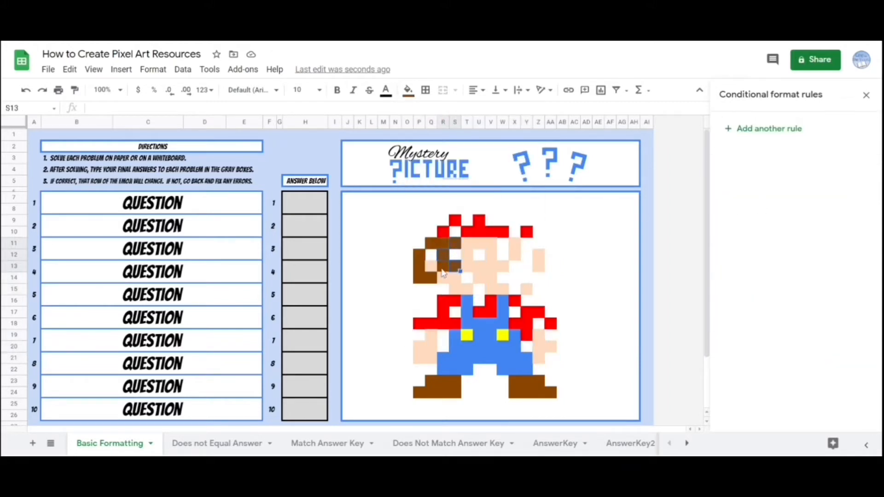
{"action": "left_click", "coordinate": [420, 267], "text": "ctrl"}
{"action": "left_click", "coordinate": [431, 278], "text": "ctrl"}
{"action": "left_click", "coordinate": [431, 381], "text": "ctrl"}
{"action": "left_click", "coordinate": [443, 392], "text": "ctrl"}
{"action": "left_click", "coordinate": [514, 393], "text": "ctrl"}
{"action": "left_click", "coordinate": [538, 381], "text": "ctrl"}
Add a brown-fill rule with the custom formula =$H$13=4 to the selected cells and remove their original fill.
{"action": "left_click", "coordinate": [769, 129]}
{"action": "left_click", "coordinate": [795, 247]}
{"action": "left_click", "coordinate": [767, 433]}
{"action": "left_click", "coordinate": [772, 271]}
{"action": "type", "text": "=$H$11=3"}
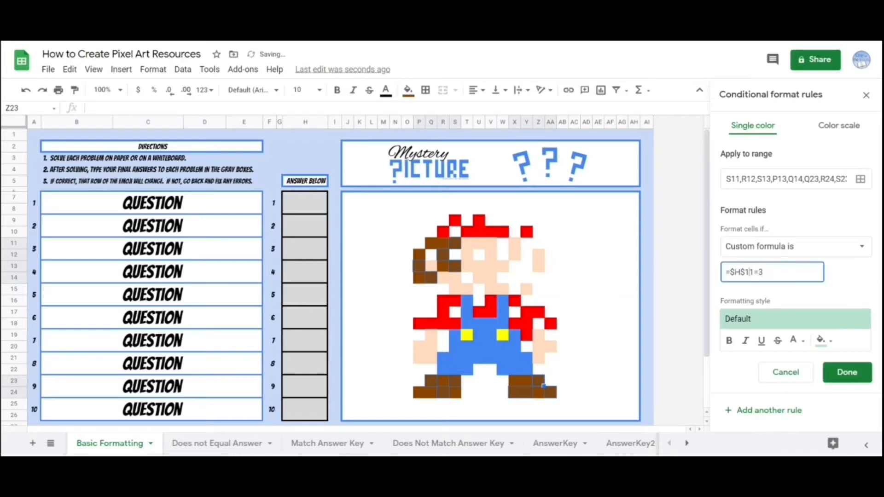
{"action": "left_click", "coordinate": [827, 342]}
{"action": "left_click", "coordinate": [822, 167]}
{"action": "left_click", "coordinate": [847, 372]}
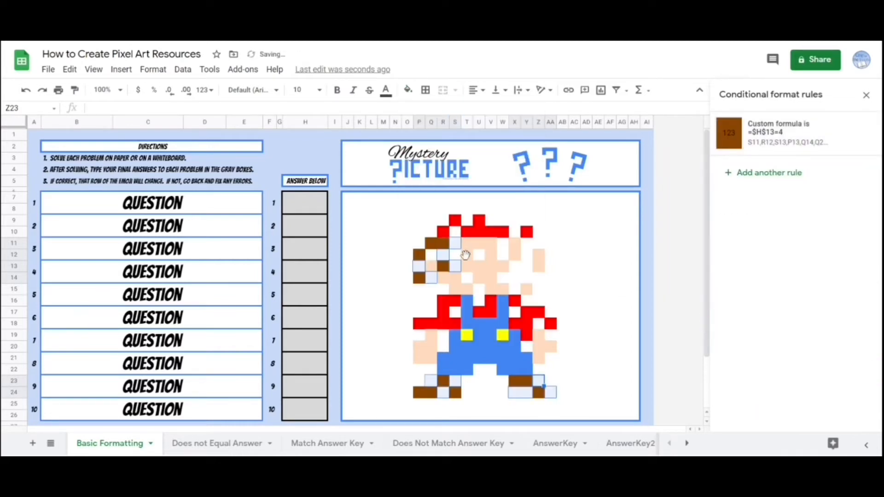
Select scattered blue overalls cells, including T16 and Y21, and give them a blue-fill custom formula rule checking for answer 5.
{"action": "left_click", "coordinate": [467, 300], "text": "ctrl"}
{"action": "left_click", "coordinate": [527, 357], "text": "ctrl"}
{"action": "left_click", "coordinate": [769, 129]}
{"action": "left_click", "coordinate": [803, 248]}
{"action": "left_click", "coordinate": [767, 433]}
{"action": "left_click", "coordinate": [772, 272]}
{"action": "type", "text": "=$H$11=3"}
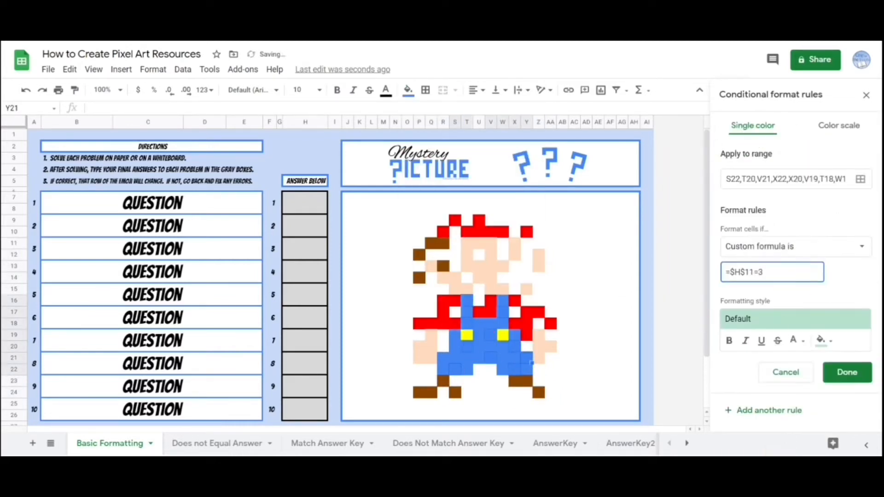
{"action": "key", "text": "BackSpace"}
{"action": "type", "text": "5"}
{"action": "left_click", "coordinate": [823, 341]}
{"action": "left_click", "coordinate": [732, 282]}
{"action": "left_click", "coordinate": [847, 372]}
Remove the original blue fill from the selected overalls cells and deselect them.
{"action": "left_click", "coordinate": [408, 91]}
{"action": "left_click", "coordinate": [524, 128]}
{"action": "left_click", "coordinate": [586, 312]}
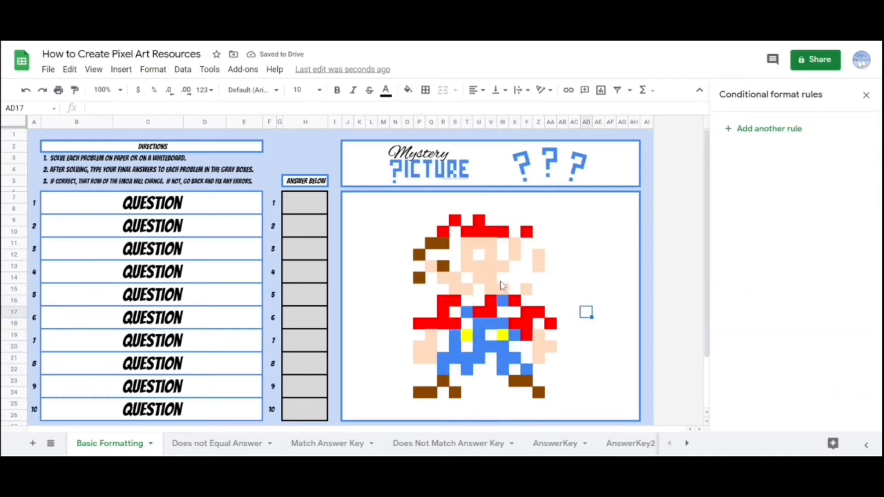
Select scattered skin cells on the face and arms, including U13, V14, W15, W13, Z12, Q20, P21 and Z20.
{"action": "left_click", "coordinate": [502, 289]}
{"action": "left_click", "coordinate": [502, 266], "text": "ctrl"}
{"action": "left_click", "coordinate": [539, 254], "text": "ctrl"}
{"action": "left_click", "coordinate": [431, 346], "text": "ctrl"}
{"action": "left_click", "coordinate": [419, 358], "text": "ctrl"}
{"action": "left_click", "coordinate": [538, 347], "text": "ctrl"}
Add a peach-fill rule with the custom formula =$H$17=6 to the selected skin cells and remove their original fill.
{"action": "left_click", "coordinate": [769, 129]}
{"action": "left_click", "coordinate": [802, 248]}
{"action": "left_click", "coordinate": [767, 433]}
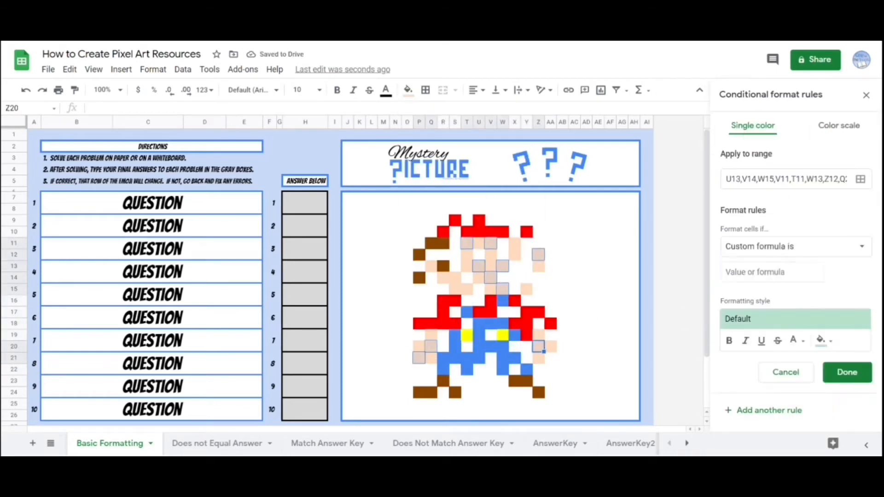
{"action": "key", "text": "Right"}
{"action": "key", "text": "Right"}
{"action": "key", "text": "BackSpace"}
{"action": "type", "text": "6"}
{"action": "left_click", "coordinate": [822, 341]}
{"action": "left_click", "coordinate": [706, 312]}
{"action": "left_click", "coordinate": [846, 372]}
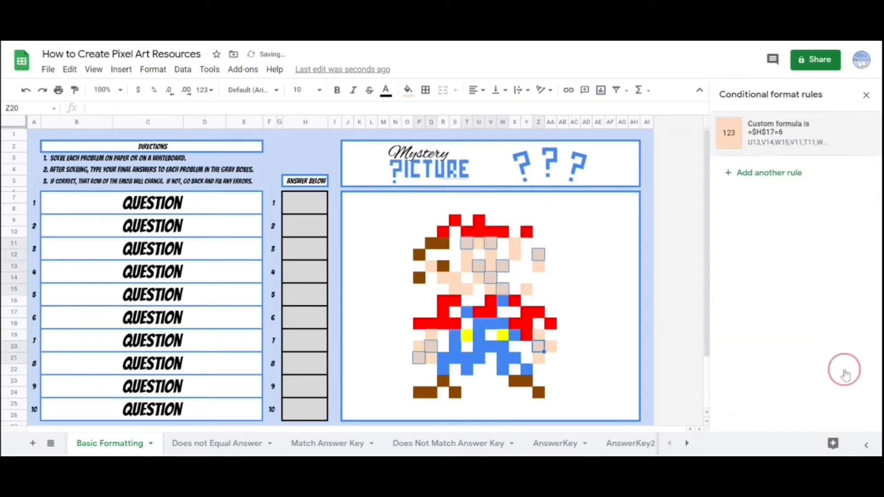
{"action": "left_click", "coordinate": [408, 90]}
{"action": "left_click", "coordinate": [523, 128]}
Select the remaining red hat cells Y10, T10:W10, U9, S9 and R10 together.
{"action": "left_click", "coordinate": [526, 232]}
{"action": "left_click_drag", "start_coordinate": [502, 232], "coordinate": [467, 231]}
{"action": "left_click", "coordinate": [479, 220], "text": "ctrl"}
{"action": "left_click", "coordinate": [455, 221], "text": "ctrl"}
Add all the remaining red shirt cells, from R16:S16 through AA18, to the selection.
{"action": "left_click", "coordinate": [443, 312], "text": "ctrl"}
{"action": "left_click_drag", "start_coordinate": [443, 300], "coordinate": [419, 324]}
{"action": "left_click", "coordinate": [492, 302], "text": "ctrl"}
{"action": "left_click", "coordinate": [515, 301], "text": "ctrl"}
{"action": "left_click", "coordinate": [527, 335], "text": "ctrl"}
{"action": "left_click_drag", "start_coordinate": [529, 311], "coordinate": [538, 312]}
{"action": "left_click", "coordinate": [550, 323], "text": "ctrl"}
Add a conditional format rule with the custom formula =$H$19=7 for the selected red cells.
{"action": "left_click", "coordinate": [769, 128]}
{"action": "left_click", "coordinate": [788, 246]}
{"action": "left_click", "coordinate": [767, 433]}
{"action": "type", "text": "=$H$11=3"}
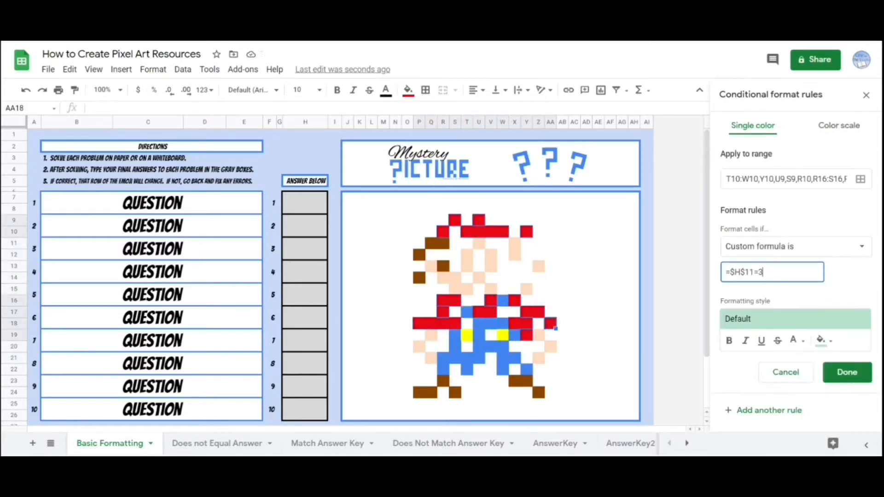
{"action": "key", "text": "Left"}
{"action": "key", "text": "Left"}
{"action": "key", "text": "BackSpace"}
{"action": "type", "text": "9"}
{"action": "key", "text": "Right"}
{"action": "key", "text": "Right"}
{"action": "key", "text": "BackSpace"}
{"action": "type", "text": "7"}
Give the rule a red fill, save it, and remove the original fill from the selected red cells.
{"action": "left_click", "coordinate": [822, 341]}
{"action": "left_click", "coordinate": [719, 177]}
{"action": "left_click", "coordinate": [850, 369]}
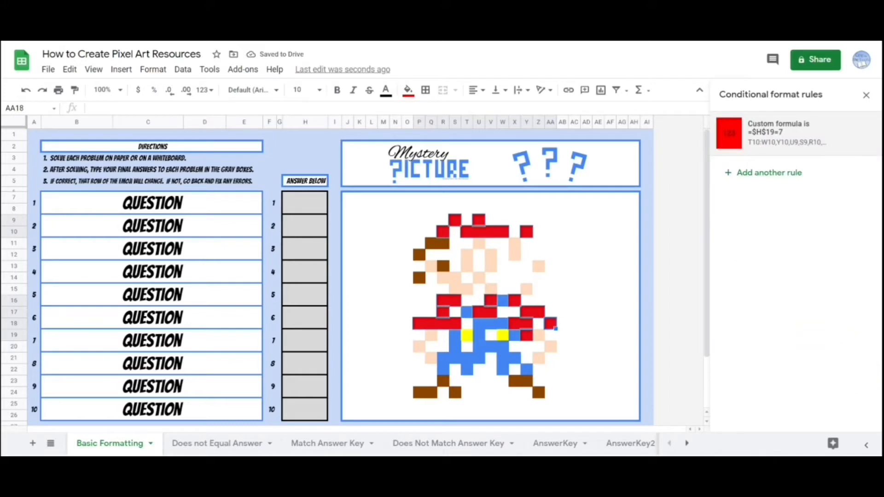
{"action": "left_click", "coordinate": [408, 90]}
Select the remaining brown shoe cells P24:Q24, R23, S24, X23:Y23 and Z24 together.
{"action": "left_click", "coordinate": [443, 266]}
{"action": "left_click_drag", "start_coordinate": [419, 393], "coordinate": [431, 393]}
{"action": "left_click", "coordinate": [443, 381], "text": "ctrl"}
{"action": "left_click", "coordinate": [454, 393], "text": "ctrl"}
{"action": "left_click_drag", "start_coordinate": [514, 381], "coordinate": [526, 382]}
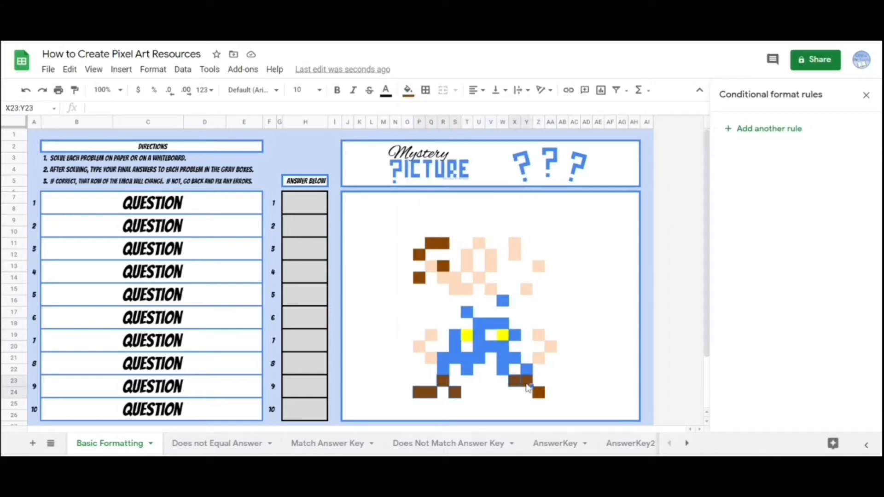
{"action": "left_click", "coordinate": [538, 393], "text": "ctrl"}
Add a brown-fill rule with the custom formula =$H$21=8 to the shoe cells and remove their original fill.
{"action": "left_click", "coordinate": [769, 129]}
{"action": "left_click", "coordinate": [793, 246]}
{"action": "left_click", "coordinate": [767, 433]}
{"action": "type", "text": "=$H$11=3"}
{"action": "type", "text": "21=8"}
{"action": "left_click", "coordinate": [822, 341]}
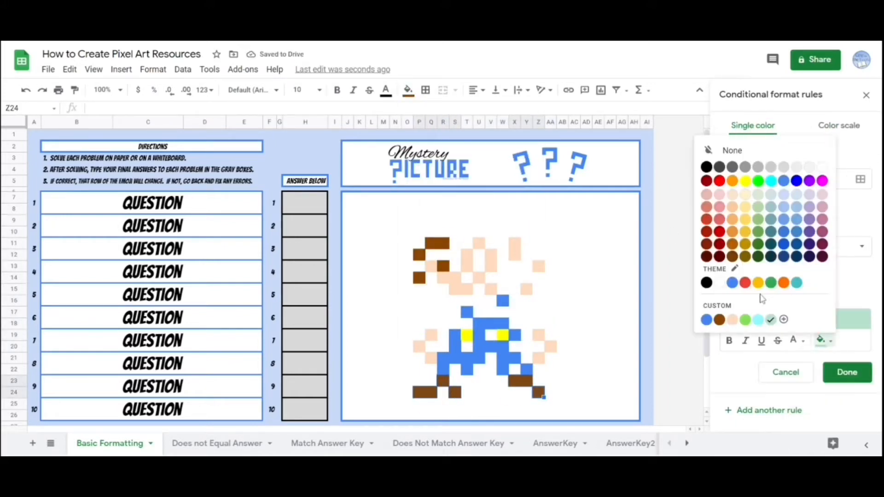
{"action": "left_click", "coordinate": [718, 319]}
{"action": "left_click", "coordinate": [848, 371]}
{"action": "left_click", "coordinate": [407, 90]}
{"action": "left_click", "coordinate": [574, 324]}
Select the yellow button cells T19 and W19 and add a rule with the custom formula =$H$23=9.
{"action": "left_click", "coordinate": [466, 336]}
{"action": "left_click", "coordinate": [503, 336], "text": "ctrl"}
{"action": "left_click", "coordinate": [769, 173]}
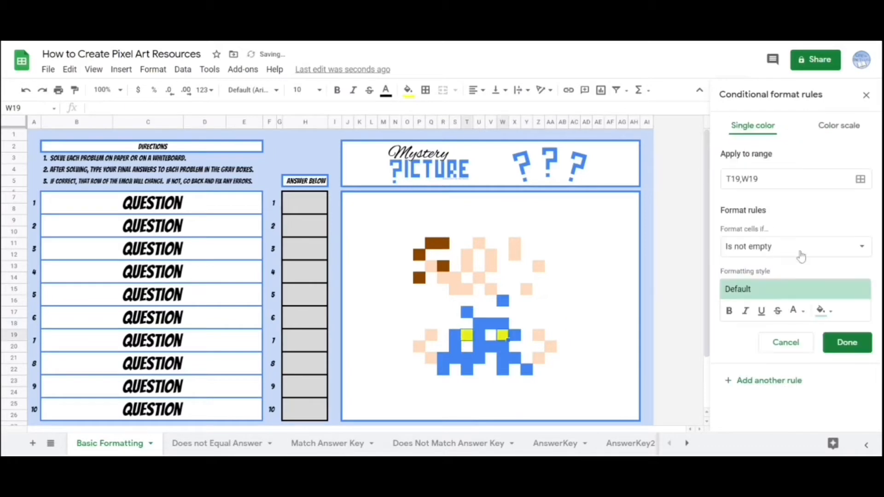
{"action": "left_click", "coordinate": [799, 248]}
{"action": "left_click", "coordinate": [767, 433]}
{"action": "left_click", "coordinate": [772, 272]}
{"action": "type", "text": "=$H$11=3"}
{"action": "left_click_drag", "start_coordinate": [753, 272], "coordinate": [745, 272]}
{"action": "type", "text": "239"}
Give the rule a yellow fill, save it, and remove the original fill from the button cells.
{"action": "left_click", "coordinate": [821, 341]}
{"action": "left_click", "coordinate": [746, 320]}
{"action": "left_click", "coordinate": [847, 372]}
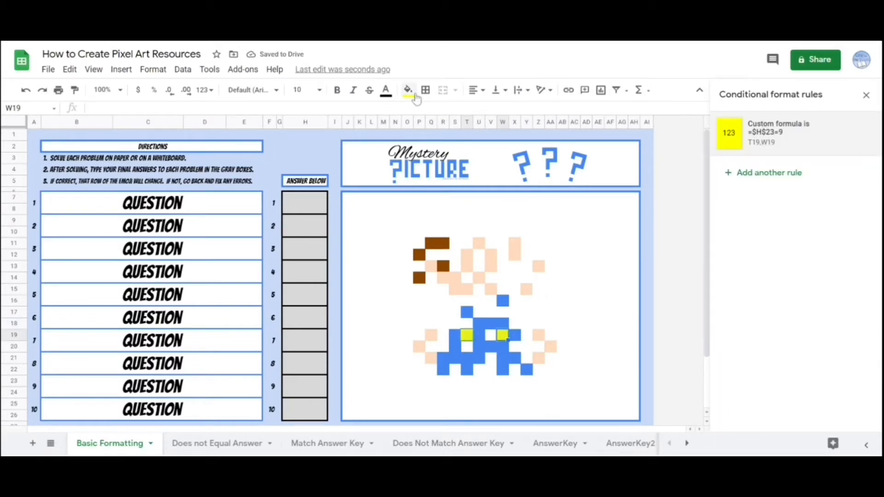
{"action": "left_click", "coordinate": [409, 91]}
Select the remaining brown hair cells Q11:R11, R13, P14 and P12 together.
{"action": "left_click_drag", "start_coordinate": [431, 243], "coordinate": [443, 244]}
{"action": "left_click", "coordinate": [443, 266], "text": "ctrl"}
{"action": "left_click", "coordinate": [419, 278], "text": "ctrl"}
{"action": "left_click", "coordinate": [419, 255], "text": "ctrl"}
Add a brown-fill custom formula rule to the selected hair cells and remove their original fill.
{"action": "left_click", "coordinate": [769, 129]}
{"action": "left_click", "coordinate": [822, 341]}
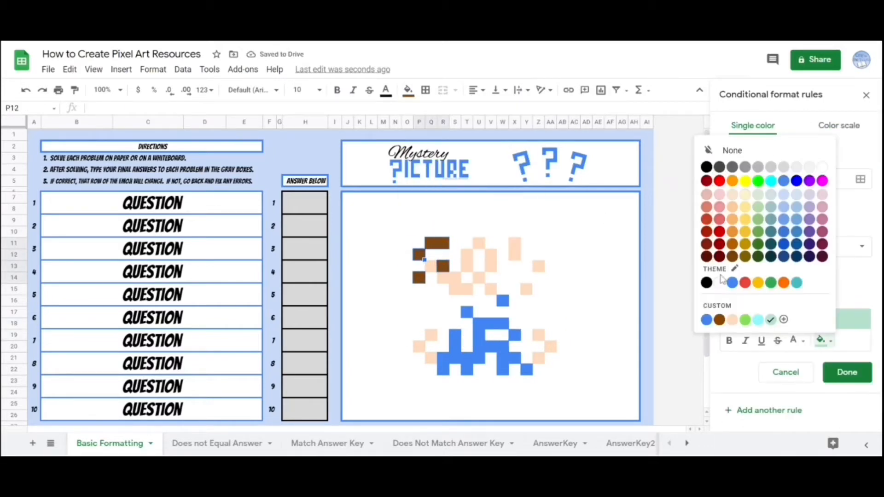
{"action": "left_click", "coordinate": [718, 320]}
{"action": "left_click", "coordinate": [847, 371]}
{"action": "left_click", "coordinate": [443, 111]}
Select all the remaining blue overalls cells together, including T17, S19:S20, R21:S21, R22, W16, X21 and Y22.
{"action": "left_click", "coordinate": [467, 313]}
{"action": "left_click_drag", "start_coordinate": [455, 336], "coordinate": [455, 358]}
{"action": "left_click_drag", "start_coordinate": [443, 358], "coordinate": [465, 369]}
{"action": "left_click_drag", "start_coordinate": [478, 358], "coordinate": [478, 324]}
{"action": "left_click_drag", "start_coordinate": [501, 323], "coordinate": [500, 348]}
{"action": "left_click", "coordinate": [503, 301], "text": "ctrl"}
{"action": "left_click", "coordinate": [513, 359], "text": "ctrl"}
{"action": "left_click", "coordinate": [526, 369], "text": "ctrl"}
Add a conditional format rule to the selected blue overalls cells with the custom formula =$H$25=10.
{"action": "left_click", "coordinate": [749, 132]}
{"action": "left_click", "coordinate": [795, 246]}
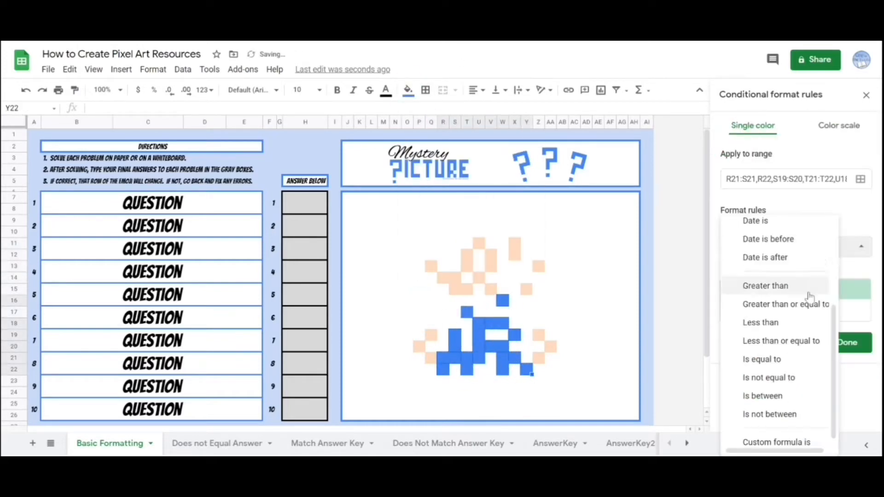
{"action": "left_click", "coordinate": [777, 441]}
{"action": "type", "text": "=$H$23=9"}
{"action": "key", "text": "BackSpace"}
{"action": "key", "text": "BackSpace"}
{"action": "key", "text": "BackSpace"}
{"action": "type", "text": "5=10"}
Give the overalls rule a blue fill, save it, and remove the original fill from the selected cells.
{"action": "left_click", "coordinate": [822, 341]}
{"action": "left_click", "coordinate": [707, 319]}
{"action": "left_click", "coordinate": [847, 372]}
{"action": "left_click", "coordinate": [408, 90]}
{"action": "left_click", "coordinate": [428, 113]}
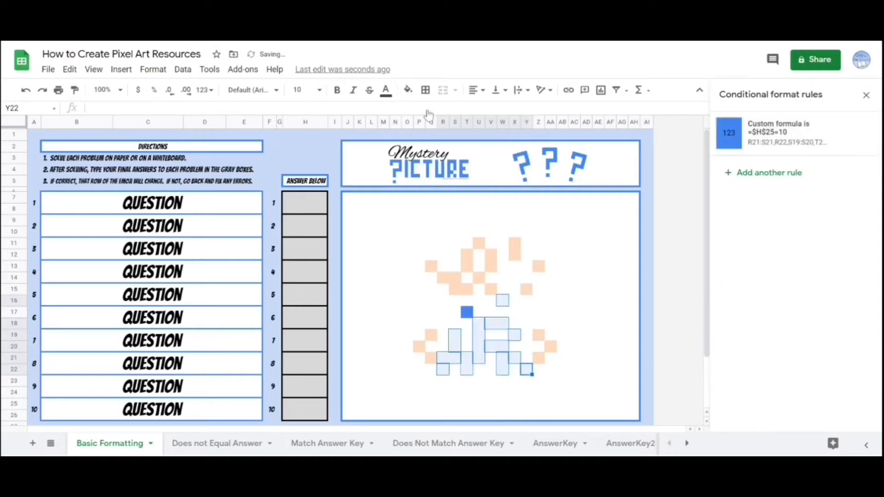
Add cell T17 to the range of the =$H$25=10 rule and remove the cell's original fill.
{"action": "left_click", "coordinate": [777, 147]}
{"action": "left_click", "coordinate": [861, 178]}
{"action": "left_click", "coordinate": [402, 348]}
{"action": "left_click", "coordinate": [467, 315]}
{"action": "left_click", "coordinate": [360, 403]}
{"action": "left_click", "coordinate": [847, 372]}
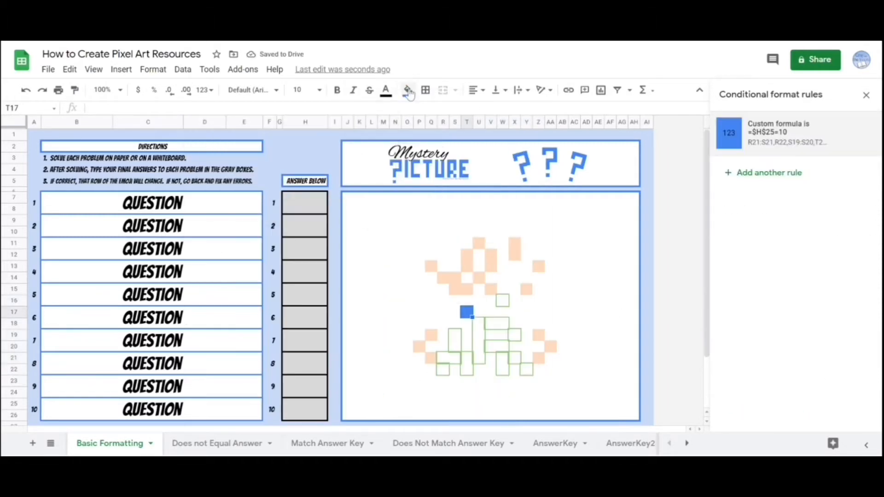
{"action": "left_click", "coordinate": [408, 91]}
{"action": "left_click", "coordinate": [428, 113]}
Select the remaining skin-colored cells together, including X11, U11, T12, Q13, R14:S14, U14 and Z19.
{"action": "left_click", "coordinate": [514, 231]}
{"action": "left_click", "coordinate": [479, 232], "text": "ctrl"}
{"action": "left_click", "coordinate": [467, 244], "text": "ctrl"}
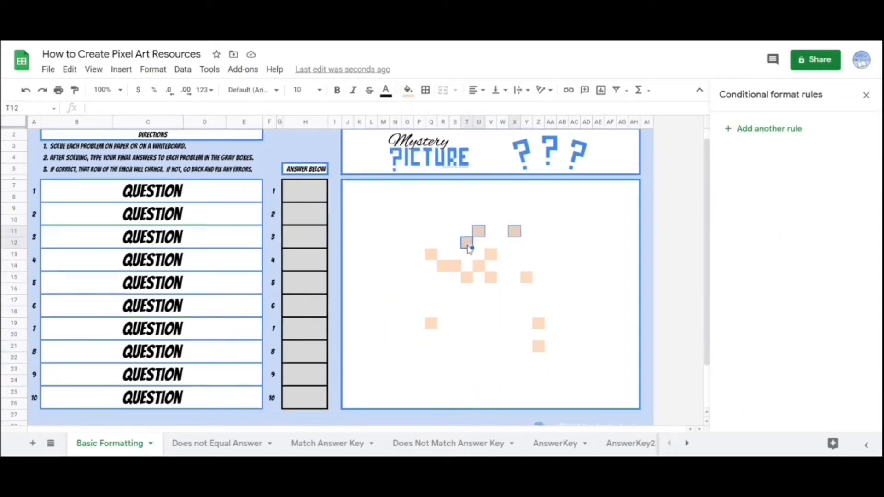
{"action": "left_click_drag", "start_coordinate": [443, 266], "coordinate": [455, 266]}
{"action": "left_click", "coordinate": [479, 267], "text": "ctrl"}
{"action": "left_click", "coordinate": [538, 324], "text": "ctrl"}
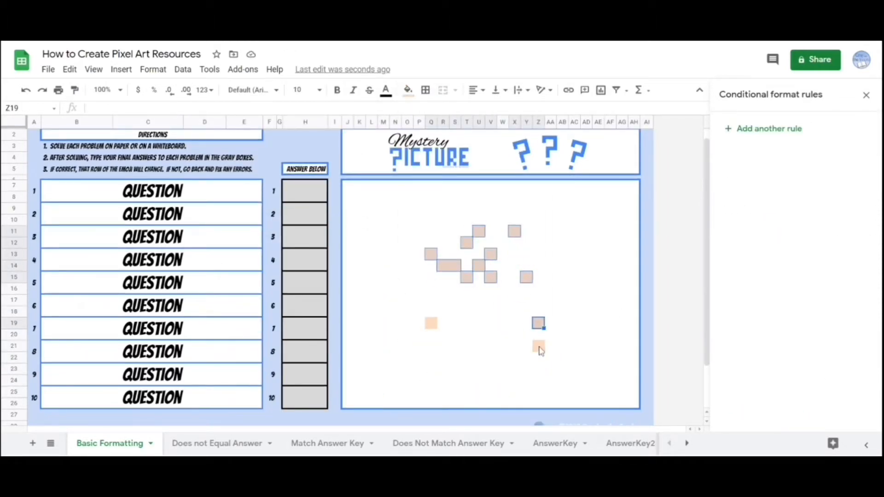
Add a peach-fill rule with the custom formula =$H$7=1 to the selected skin cells and remove their original fill.
{"action": "left_click", "coordinate": [766, 129]}
{"action": "left_click", "coordinate": [775, 250]}
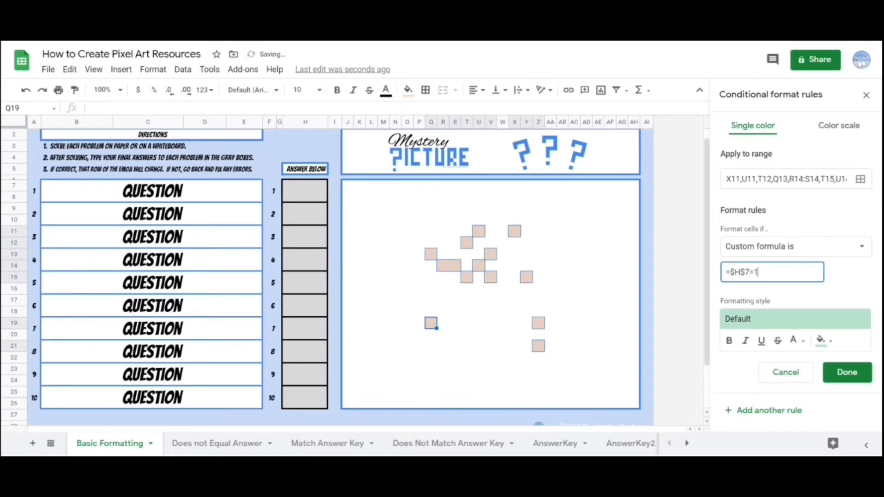
{"action": "left_click", "coordinate": [847, 371]}
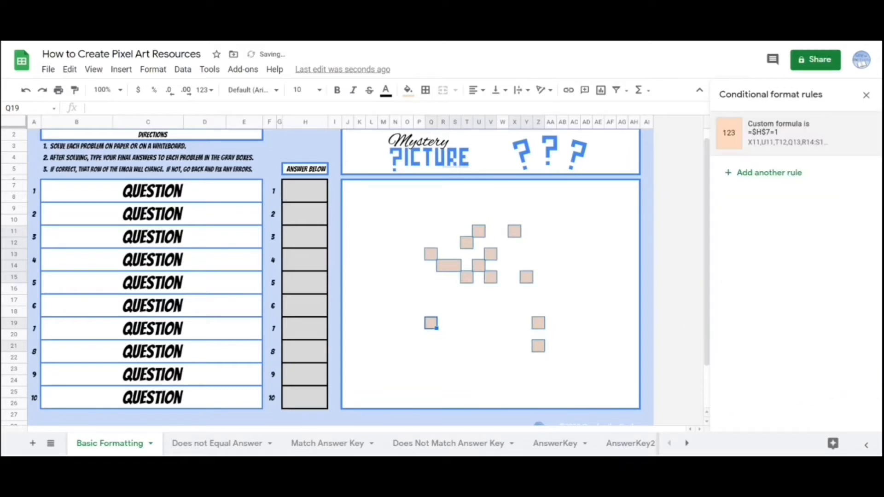
{"action": "left_click", "coordinate": [647, 157]}
{"action": "left_click", "coordinate": [589, 158]}
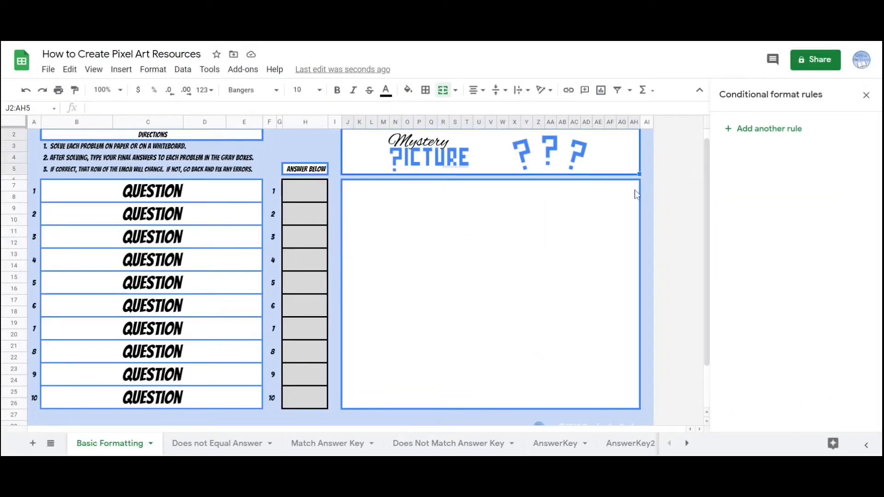
Select the whole picture area J7:AH26, review its list of conditional format rules, and close the rules.
{"action": "left_click_drag", "start_coordinate": [635, 191], "coordinate": [353, 403]}
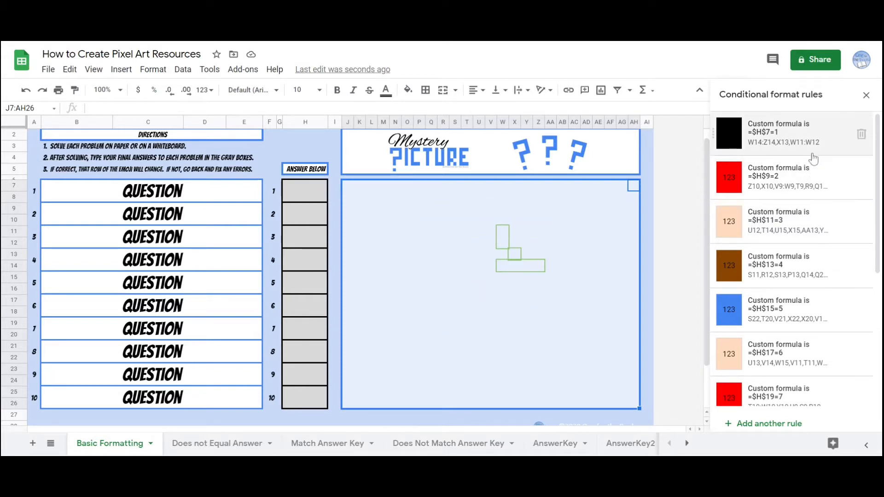
{"action": "scroll", "coordinate": [813, 159], "scroll_direction": "down", "scroll_amount": 4}
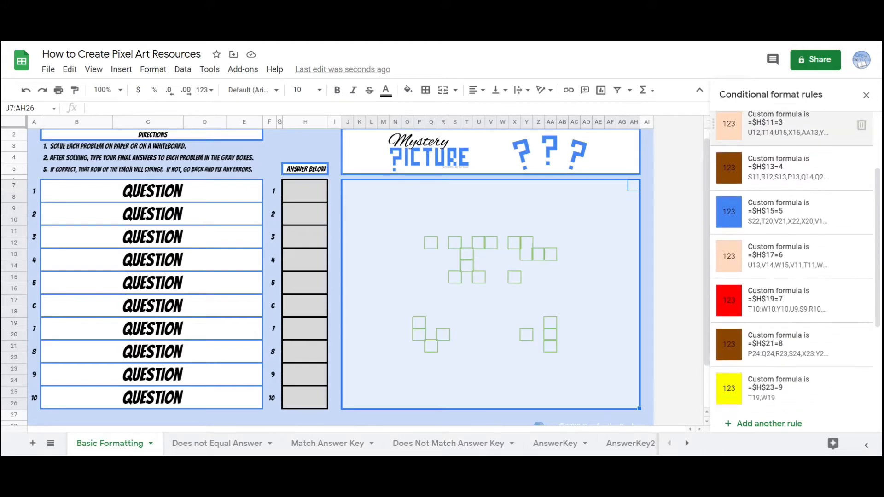
{"action": "scroll", "coordinate": [790, 383], "scroll_direction": "down", "scroll_amount": 2}
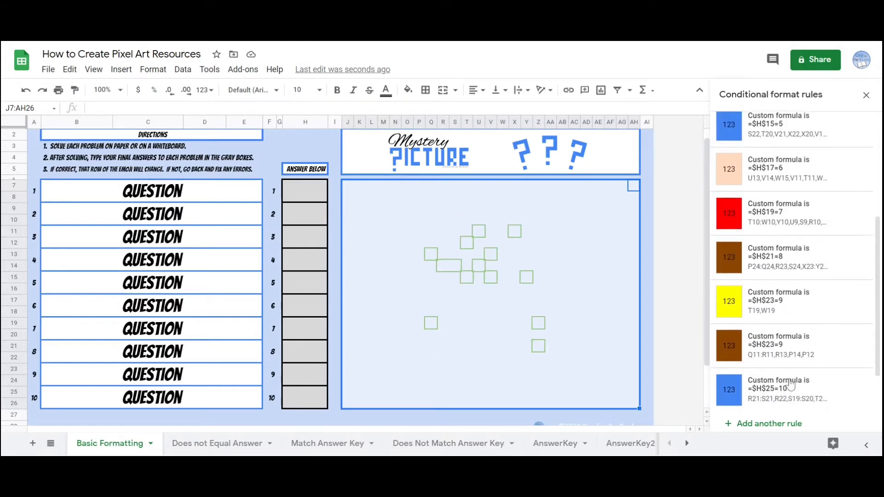
{"action": "scroll", "coordinate": [791, 384], "scroll_direction": "up", "scroll_amount": 4}
{"action": "scroll", "coordinate": [791, 383], "scroll_direction": "up", "scroll_amount": 5}
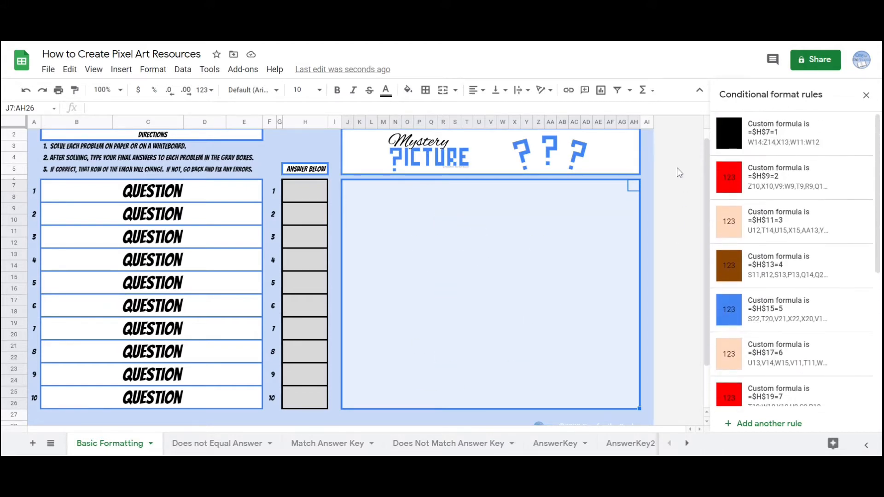
{"action": "left_click", "coordinate": [679, 172]}
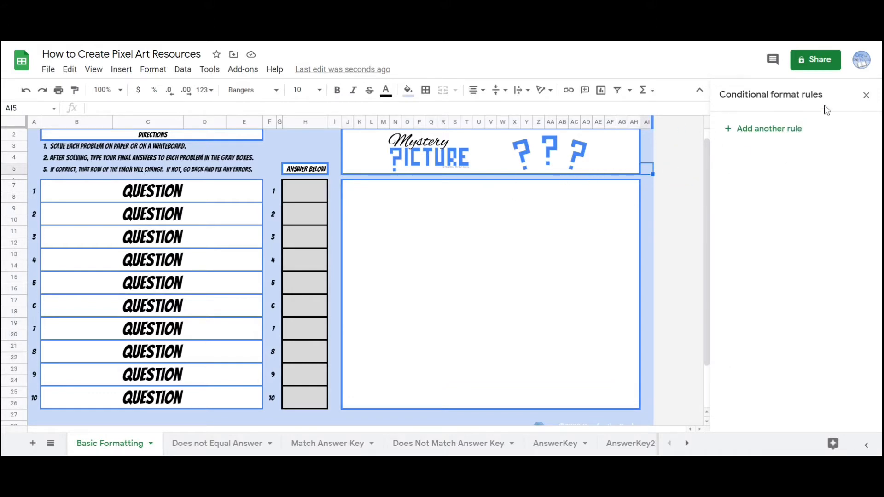
{"action": "left_click", "coordinate": [866, 96]}
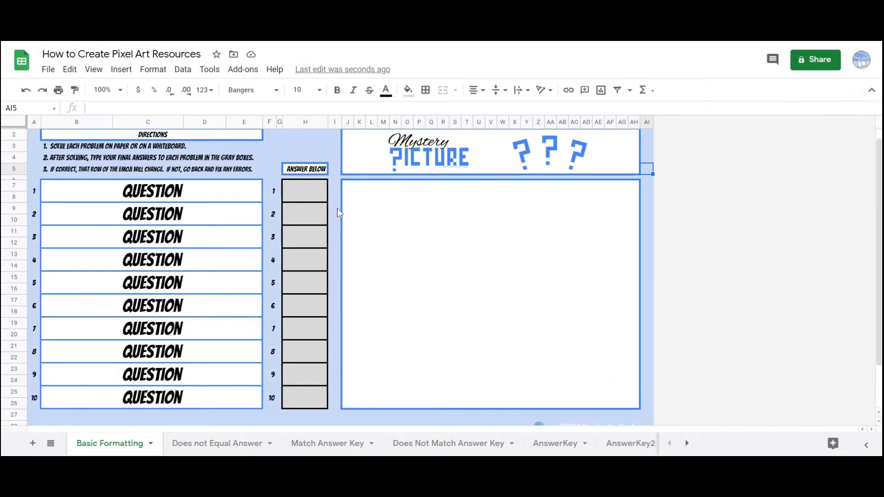
Test the first half of the sheet by entering answers 1, 2, 3, 4 and 5 for questions 1 to 5.
{"action": "left_click", "coordinate": [296, 192]}
{"action": "type", "text": "1"}
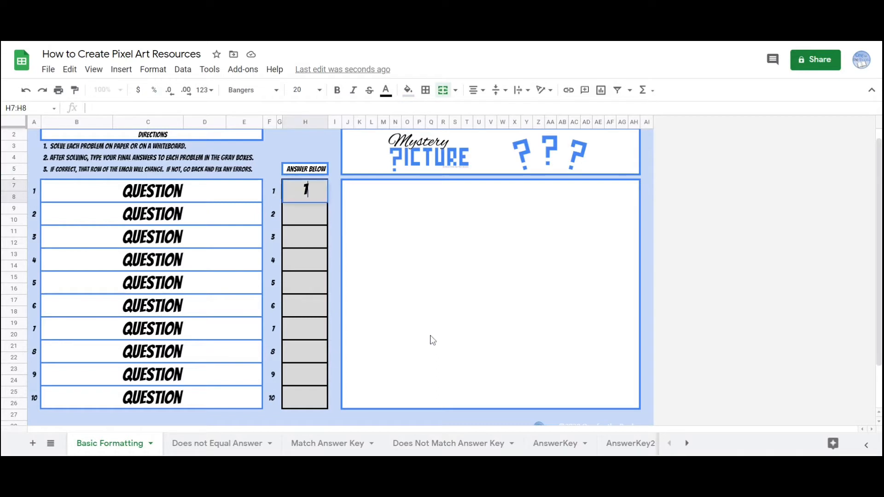
{"action": "key", "text": "Return"}
{"action": "type", "text": "2"}
{"action": "key", "text": "Return"}
{"action": "type", "text": "3"}
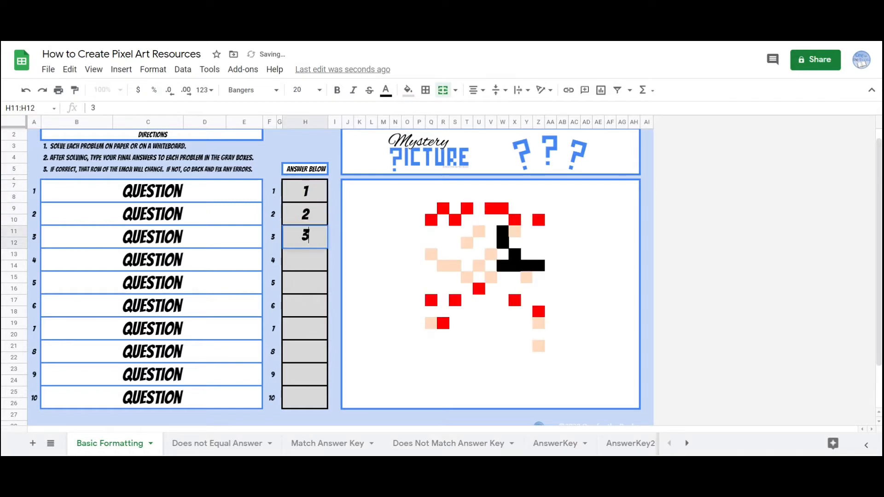
{"action": "key", "text": "Return"}
{"action": "type", "text": "4"}
{"action": "key", "text": "Return"}
{"action": "type", "text": "5"}
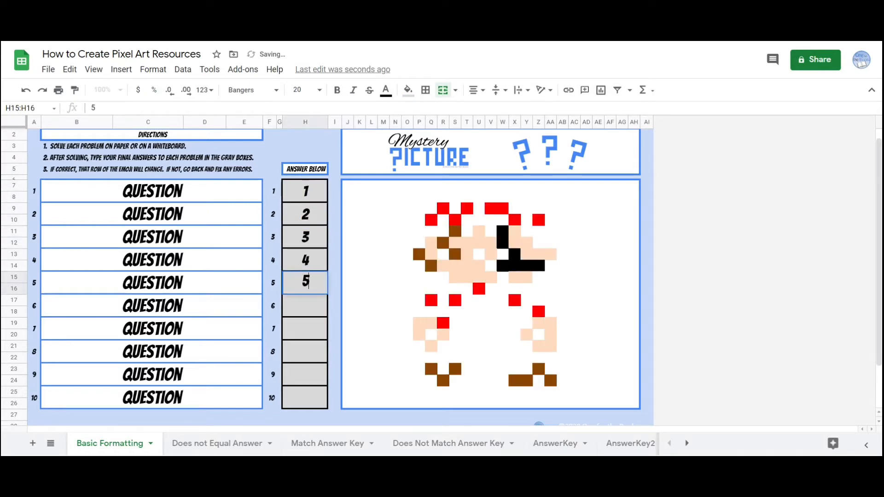
{"action": "key", "text": "Return"}
Enter answers 6, 7, 8, 9 and 10 for questions 6 to 10 to reveal the rest of the picture.
{"action": "type", "text": "6"}
{"action": "key", "text": "Return"}
{"action": "type", "text": "7"}
{"action": "key", "text": "Return"}
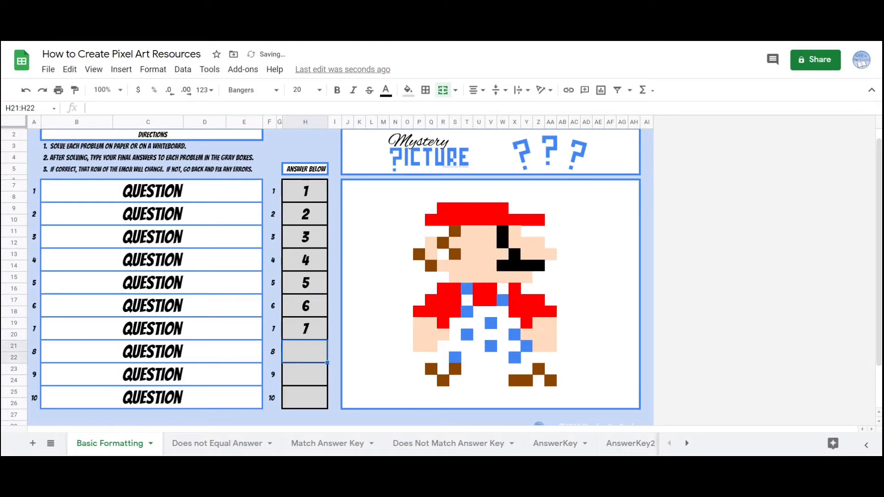
{"action": "type", "text": "8"}
{"action": "key", "text": "Return"}
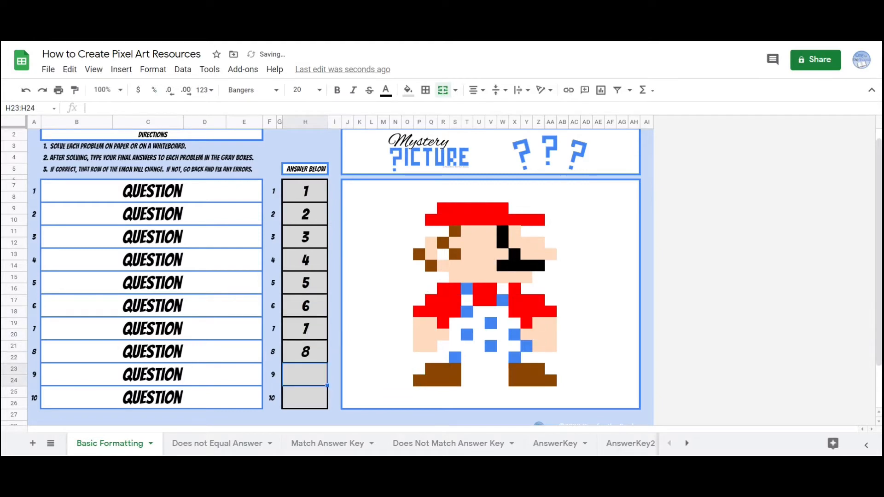
{"action": "type", "text": "9"}
{"action": "key", "text": "Return"}
{"action": "type", "text": "10"}
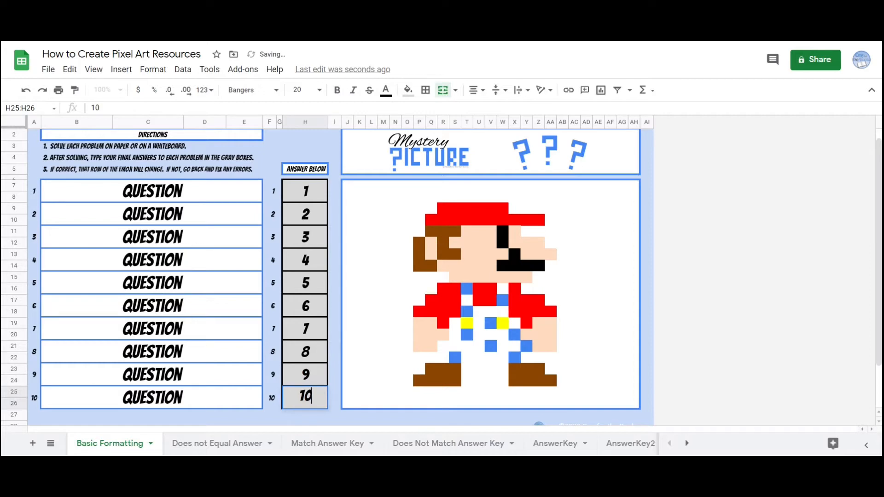
{"action": "key", "text": "Return"}
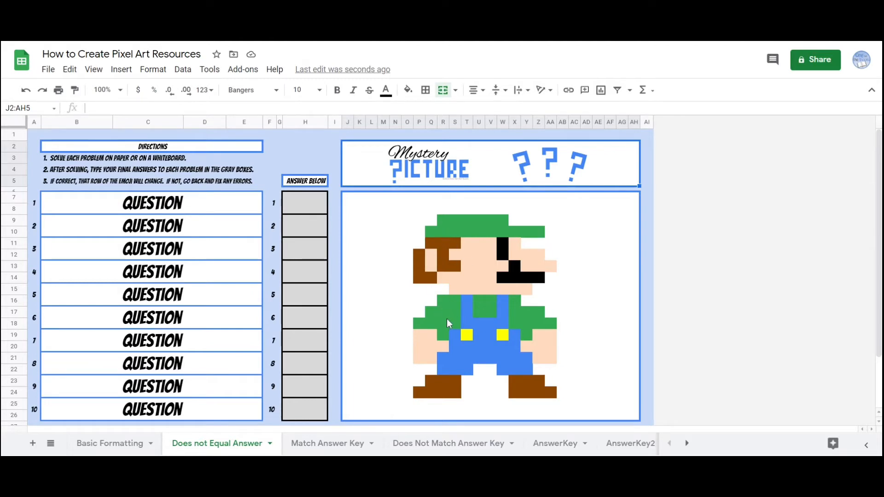
On the Does not Equal Answer sheet, select scattered head cells Q10, S11, R12, U14, V11, U9, Y12, Z13 and X14 together.
{"action": "left_click", "coordinate": [429, 235]}
{"action": "left_click", "coordinate": [452, 244]}
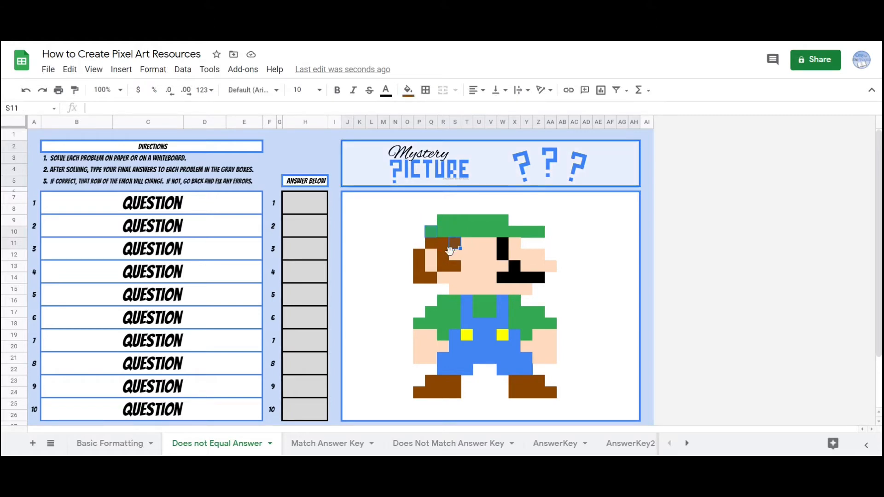
{"action": "left_click", "coordinate": [443, 256]}
{"action": "left_click", "coordinate": [478, 277]}
{"action": "left_click", "coordinate": [490, 243]}
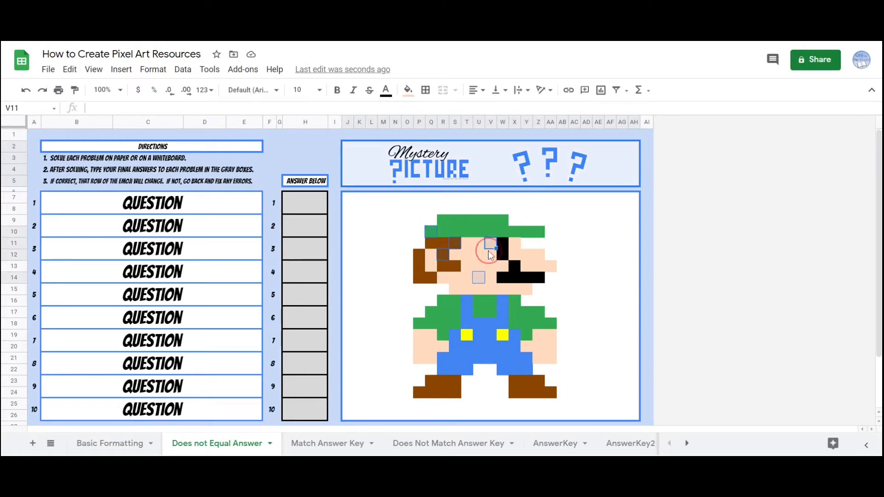
{"action": "left_click", "coordinate": [478, 221]}
{"action": "left_click", "coordinate": [525, 256]}
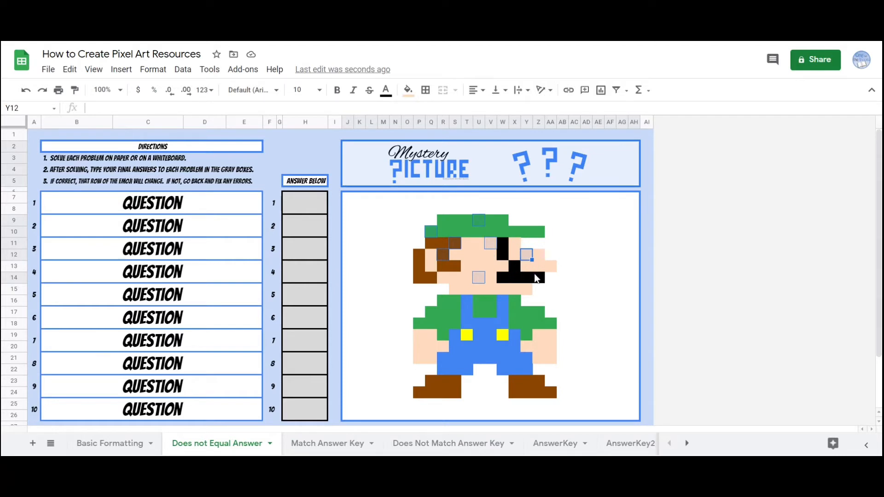
{"action": "left_click", "coordinate": [537, 266]}
{"action": "left_click", "coordinate": [514, 278]}
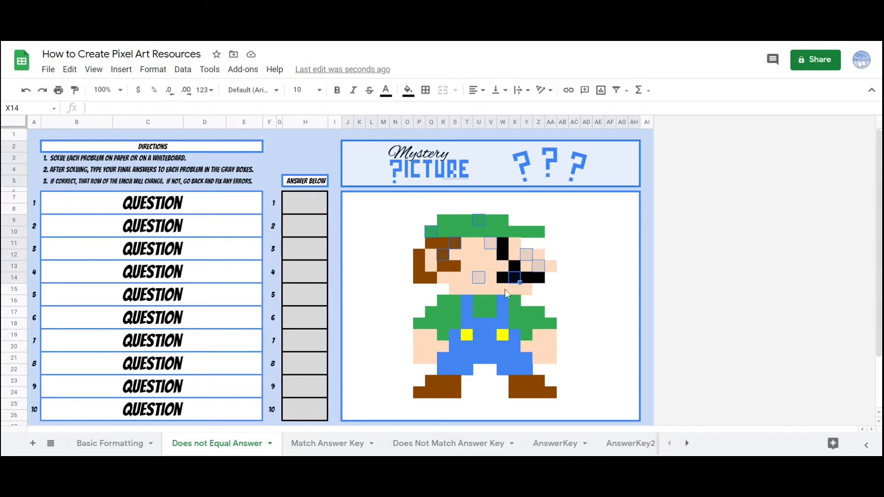
Add body cells U17, V20, X22:X23, S23, P20, X17 and AA20 to the selection and drop Y12 from it.
{"action": "left_click", "coordinate": [478, 311]}
{"action": "left_click", "coordinate": [487, 345]}
{"action": "left_click", "coordinate": [514, 368]}
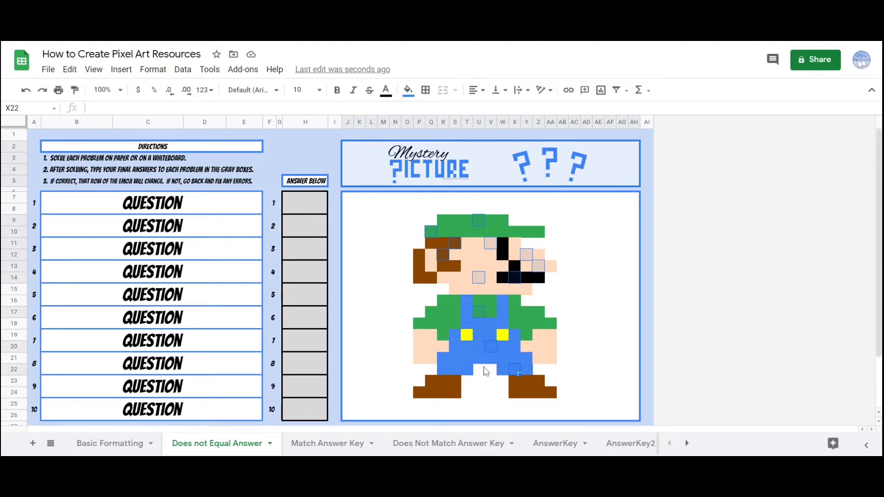
{"action": "left_click", "coordinate": [455, 380]}
{"action": "left_click", "coordinate": [419, 346]}
{"action": "left_click_drag", "start_coordinate": [514, 369], "coordinate": [515, 381]}
{"action": "right_click", "coordinate": [517, 383]}
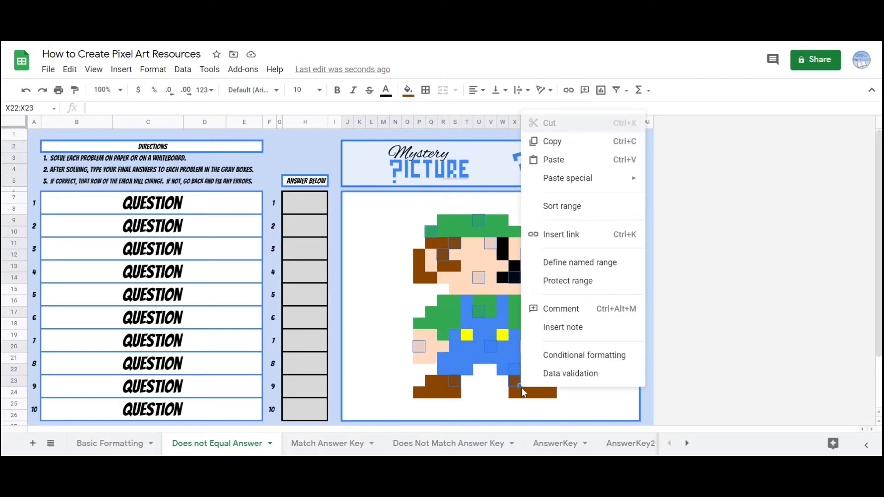
{"action": "left_click", "coordinate": [516, 315]}
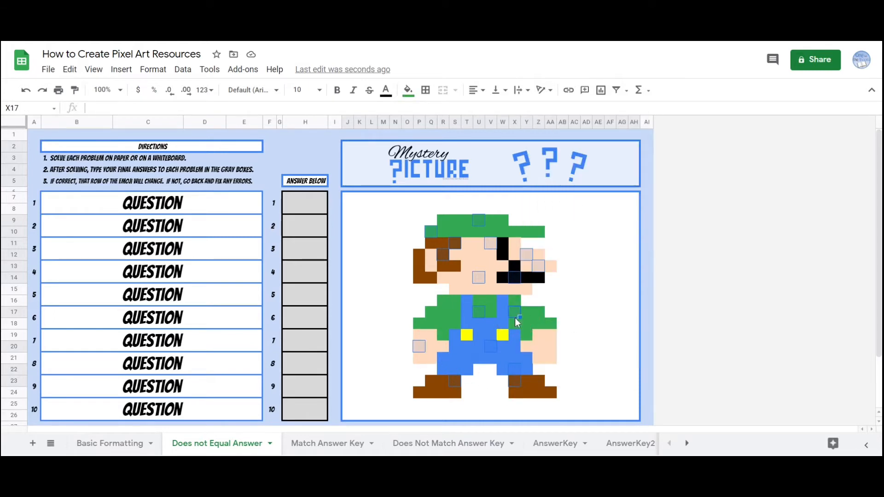
{"action": "left_click", "coordinate": [549, 350]}
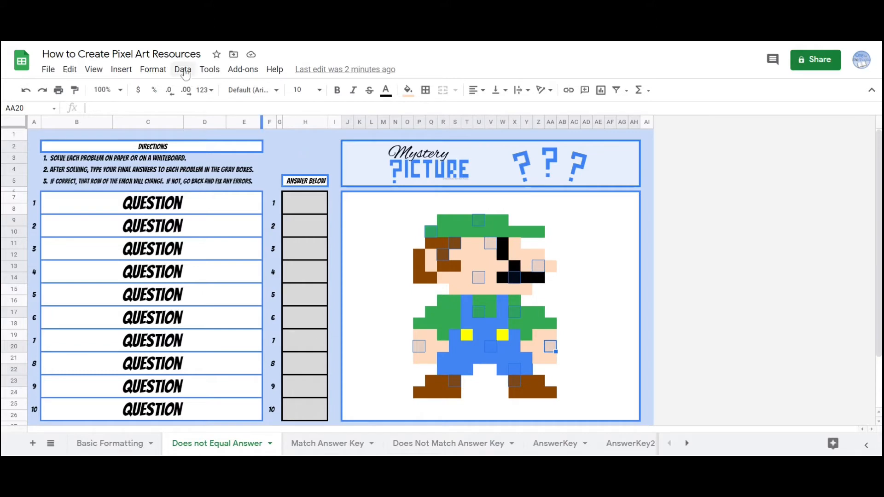
Start a conditional format rule for the selected picture cells with the condition set to Custom formula is.
{"action": "left_click", "coordinate": [408, 90]}
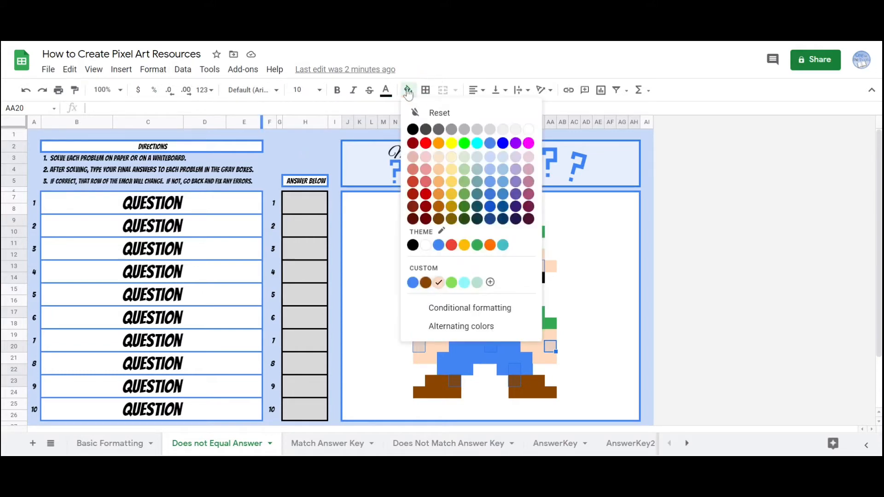
{"action": "left_click", "coordinate": [488, 313]}
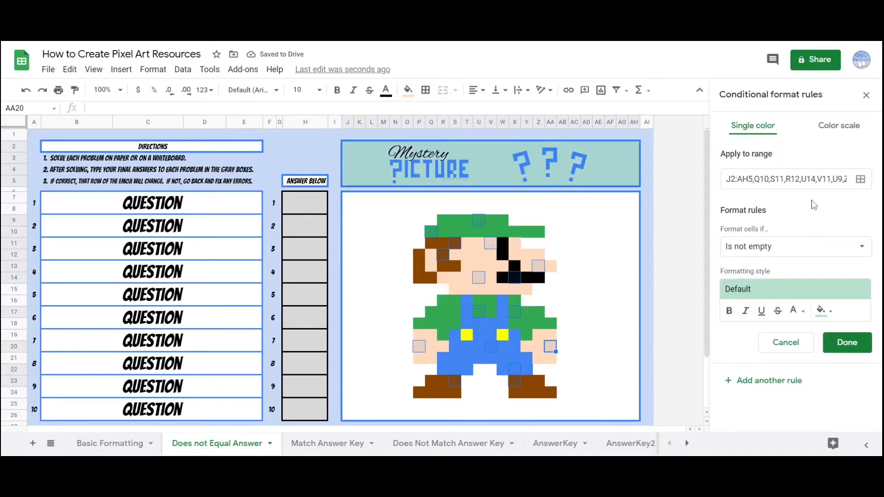
{"action": "left_click", "coordinate": [621, 162]}
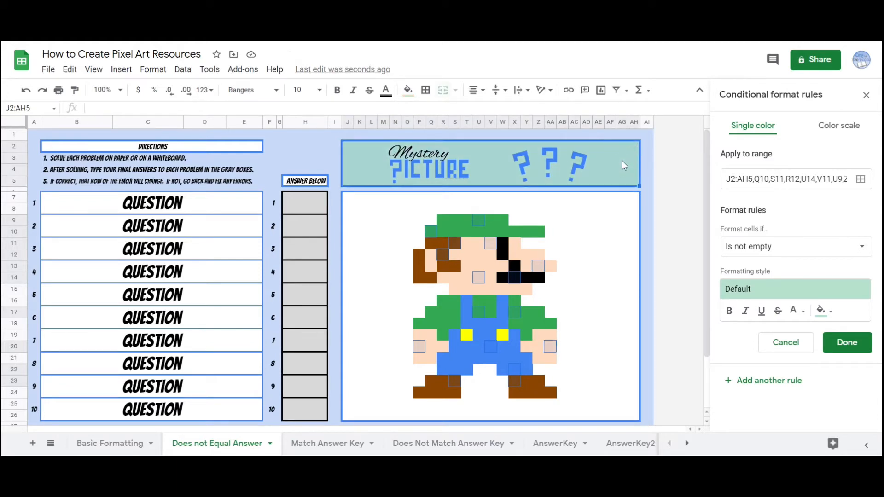
{"action": "left_click", "coordinate": [621, 161], "text": "ctrl"}
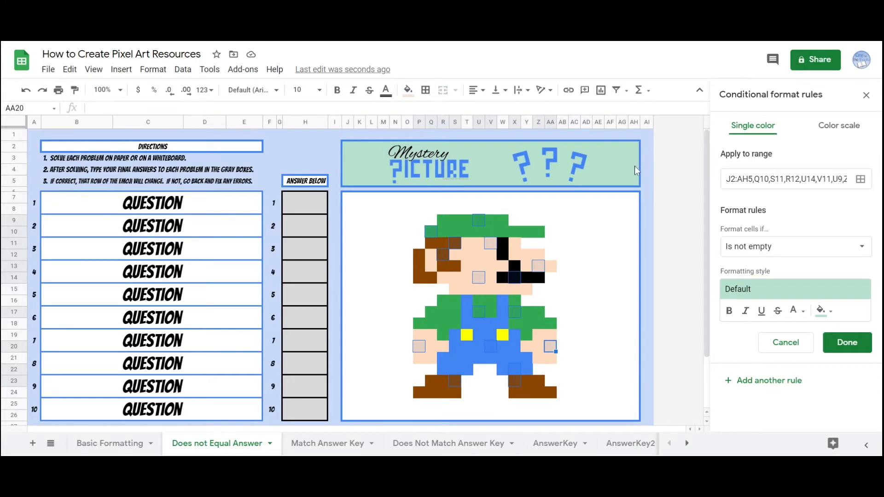
{"action": "left_click", "coordinate": [801, 252]}
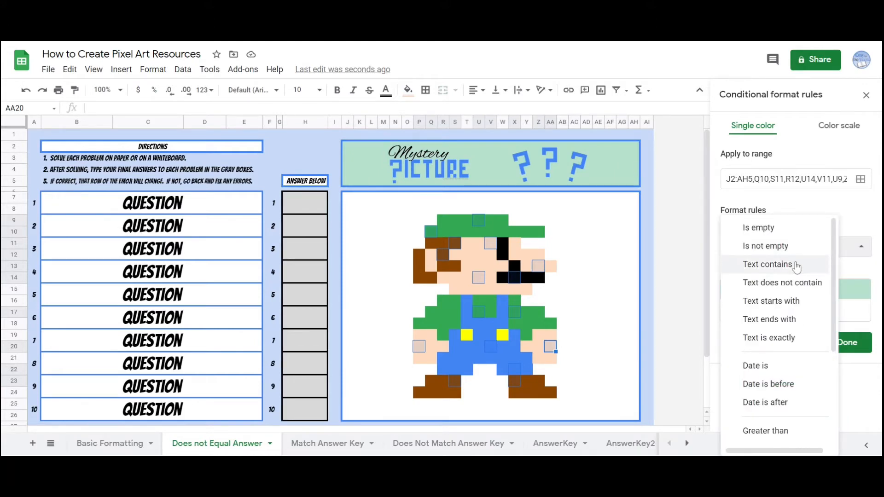
{"action": "scroll", "coordinate": [796, 266], "scroll_direction": "down", "scroll_amount": 3}
{"action": "left_click", "coordinate": [781, 435]}
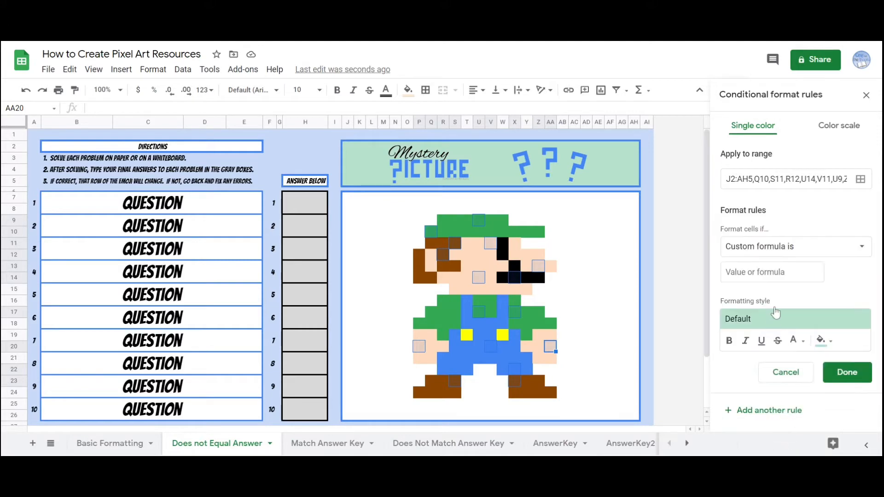
Give the rule the custom formula =$H$7<>1 and a white fill.
{"action": "left_click", "coordinate": [776, 272]}
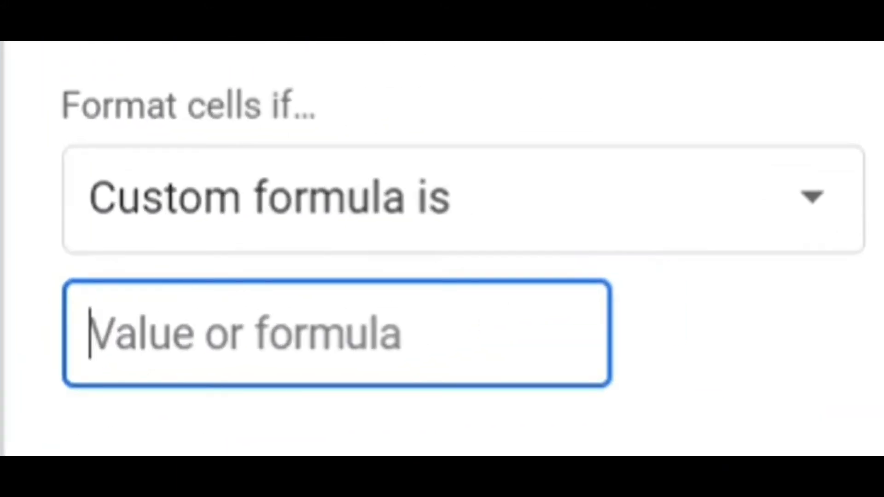
{"action": "type", "text": "$"}
{"action": "key", "text": "Left"}
{"action": "type", "text": "-"}
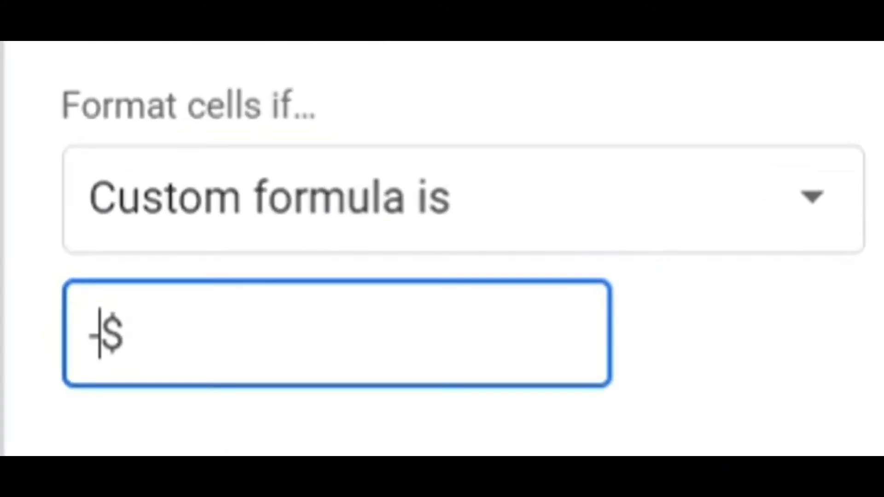
{"action": "key", "text": "Right"}
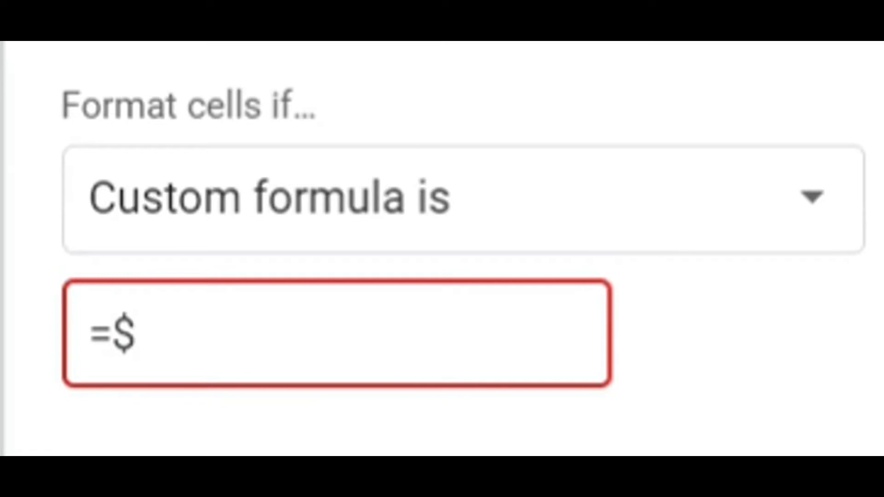
{"action": "type", "text": "H"}
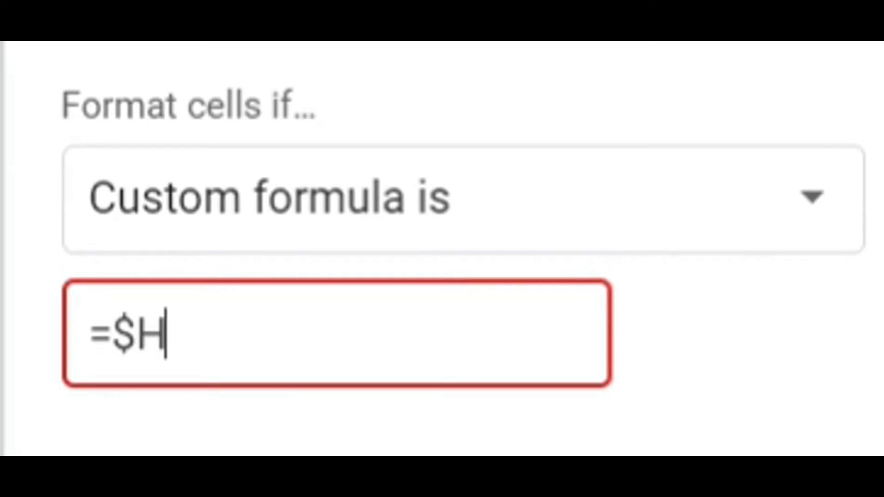
{"action": "type", "text": "$7"}
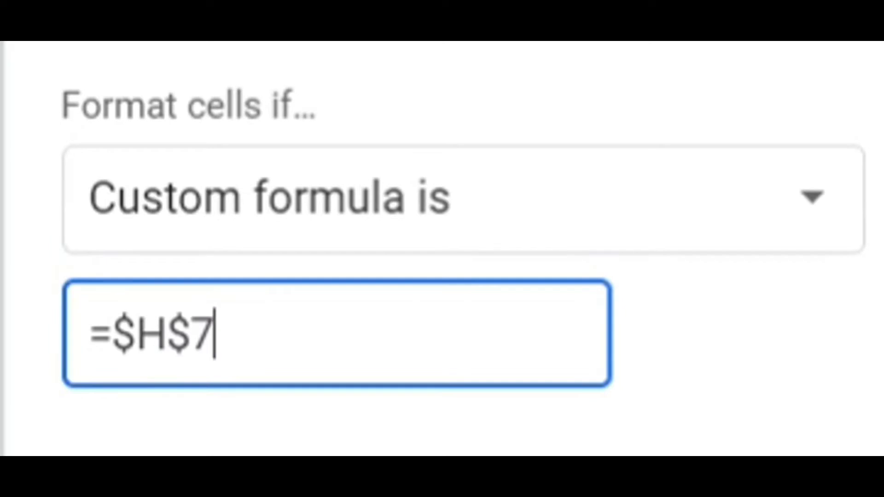
{"action": "type", "text": "<>1"}
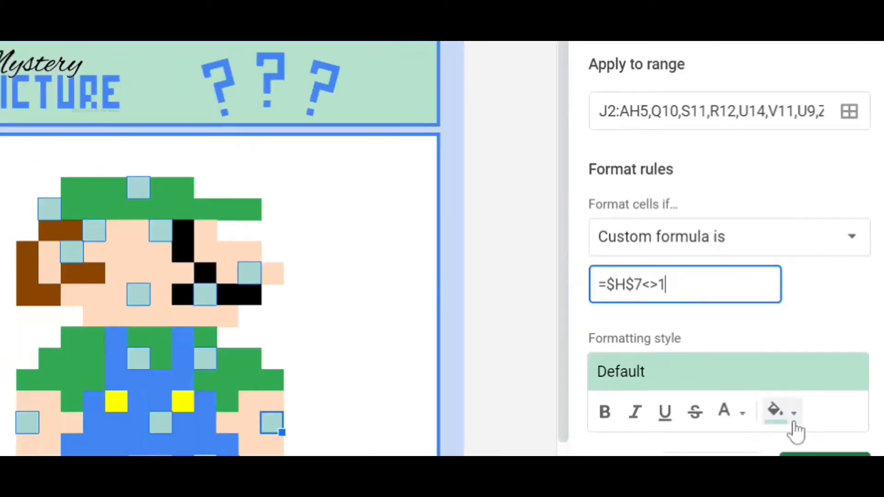
{"action": "left_click", "coordinate": [794, 421]}
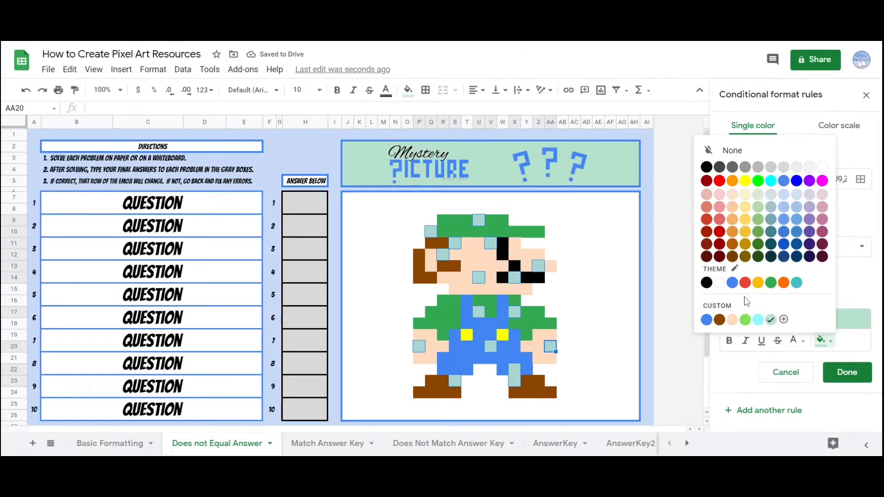
{"action": "left_click", "coordinate": [822, 167]}
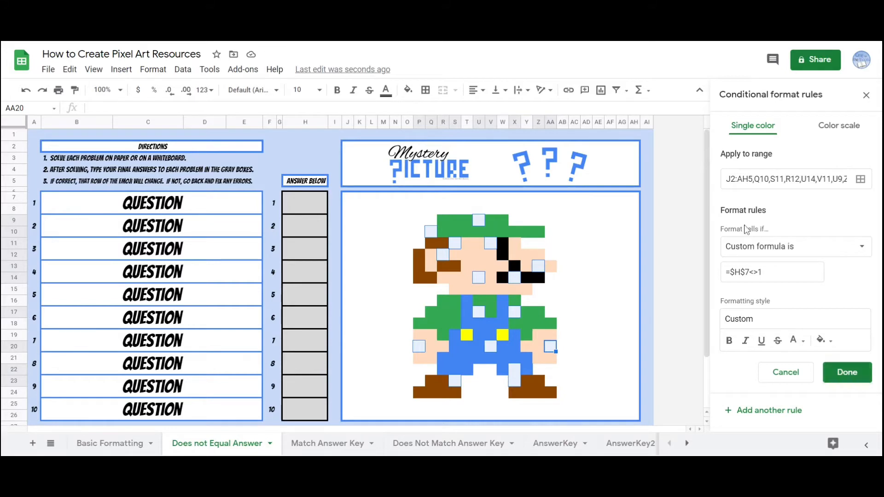
Remove the title banner range J2:AH5 from the rule's range and save the rule.
{"action": "left_click_drag", "start_coordinate": [724, 179], "coordinate": [758, 180]}
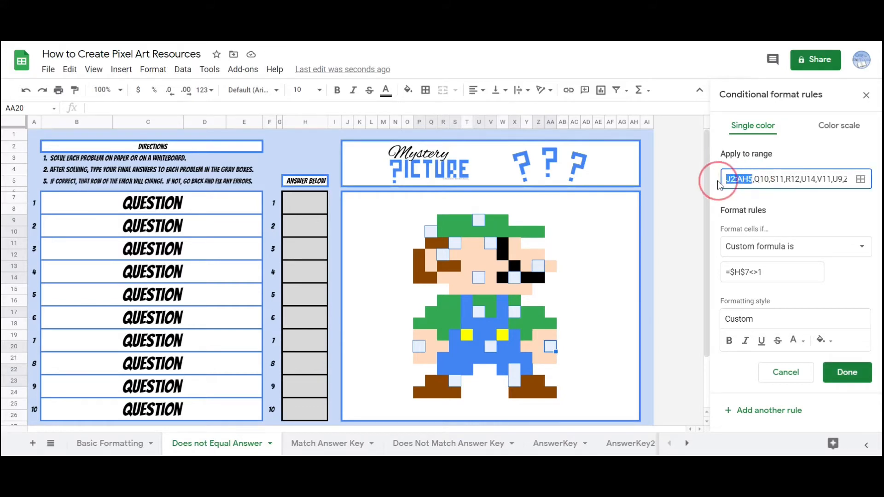
{"action": "key", "text": "BackSpace"}
{"action": "key", "text": "End"}
{"action": "type", "text": ","}
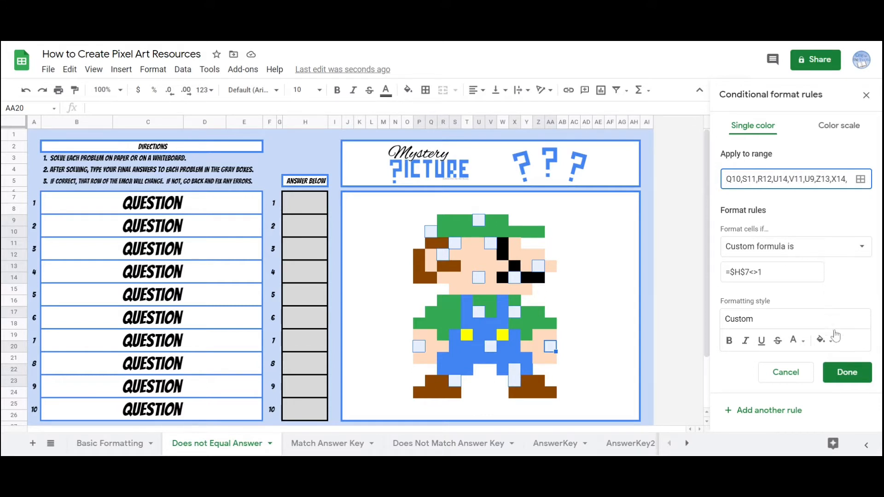
{"action": "left_click", "coordinate": [842, 377]}
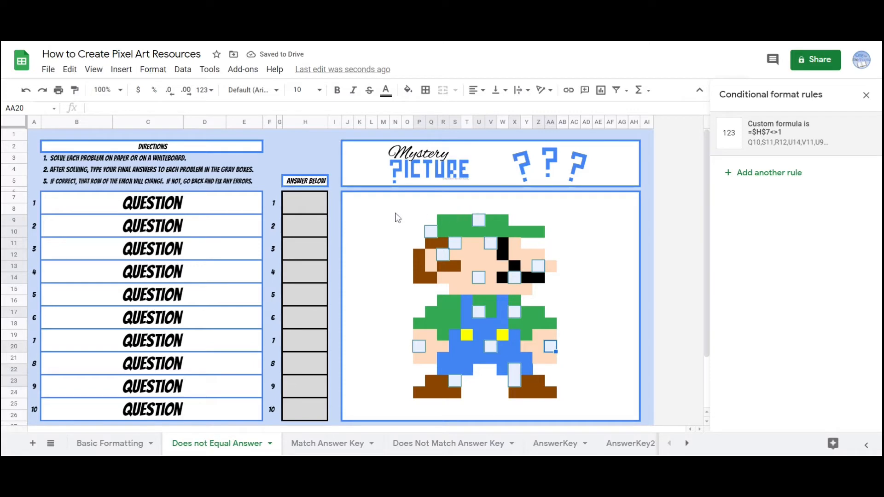
Test the rule by entering 1 as the answer to question 1, then clear that answer.
{"action": "left_click", "coordinate": [302, 201]}
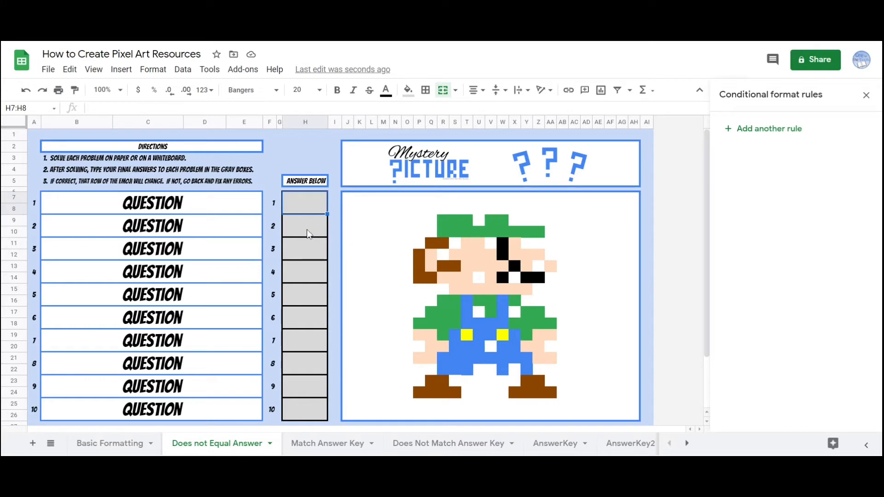
{"action": "type", "text": "1"}
{"action": "key", "text": "Return"}
{"action": "key", "text": "Up"}
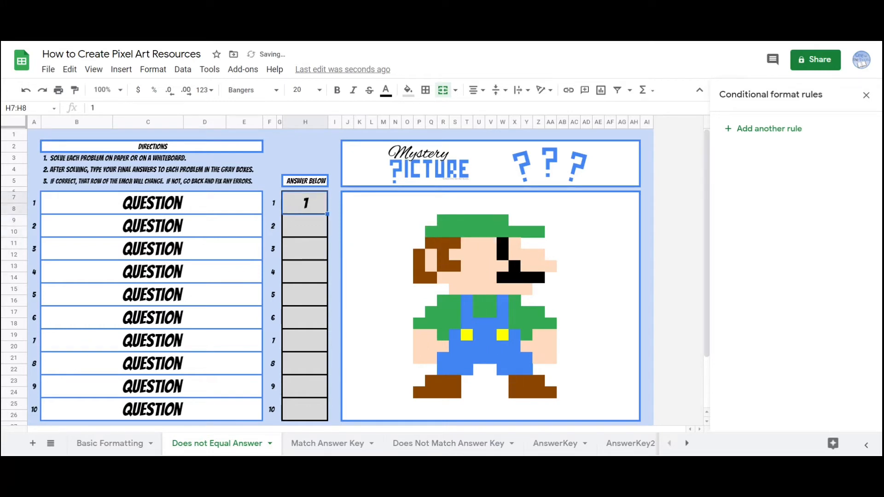
{"action": "key", "text": "Delete"}
{"action": "key", "text": "Down"}
{"action": "key", "text": "Up"}
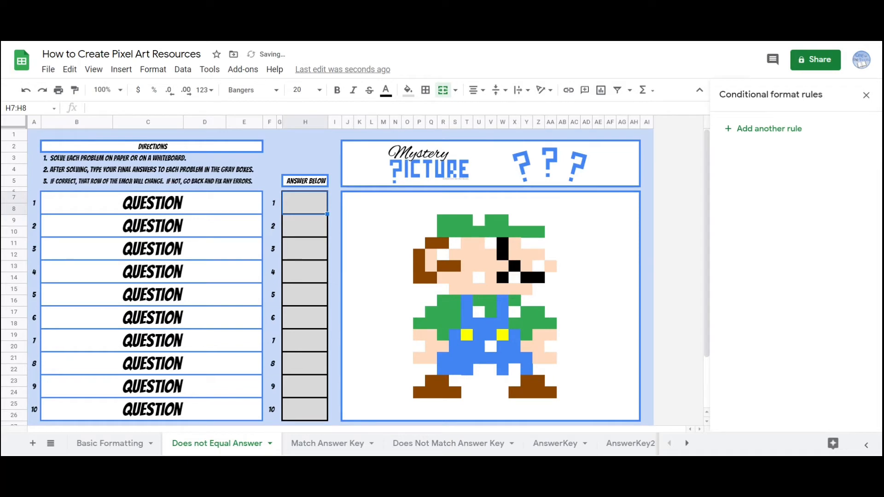
For question 2, select the picture cells R9, T10, T13, P14, Q12, R18 and S16 together.
{"action": "left_click", "coordinate": [316, 227]}
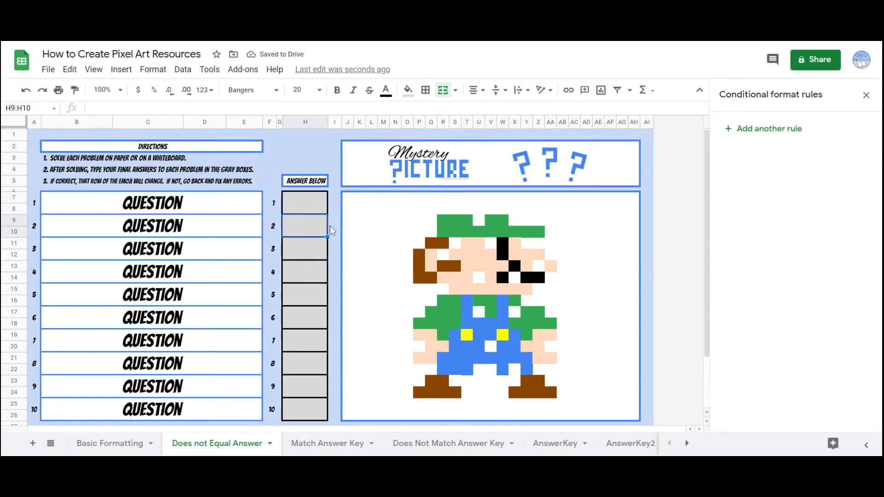
{"action": "left_click", "coordinate": [449, 223]}
{"action": "left_click", "coordinate": [467, 231], "text": "ctrl"}
{"action": "left_click", "coordinate": [466, 266], "text": "ctrl"}
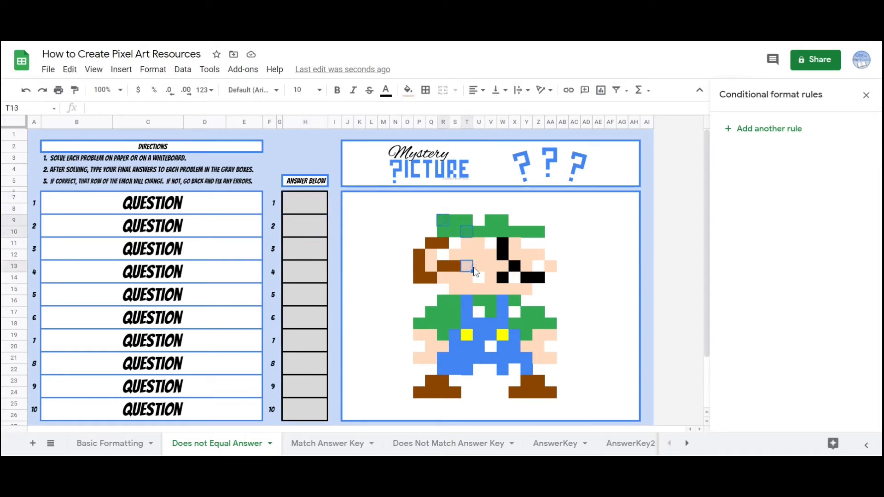
{"action": "left_click", "coordinate": [418, 277], "text": "ctrl"}
{"action": "left_click", "coordinate": [429, 259], "text": "ctrl"}
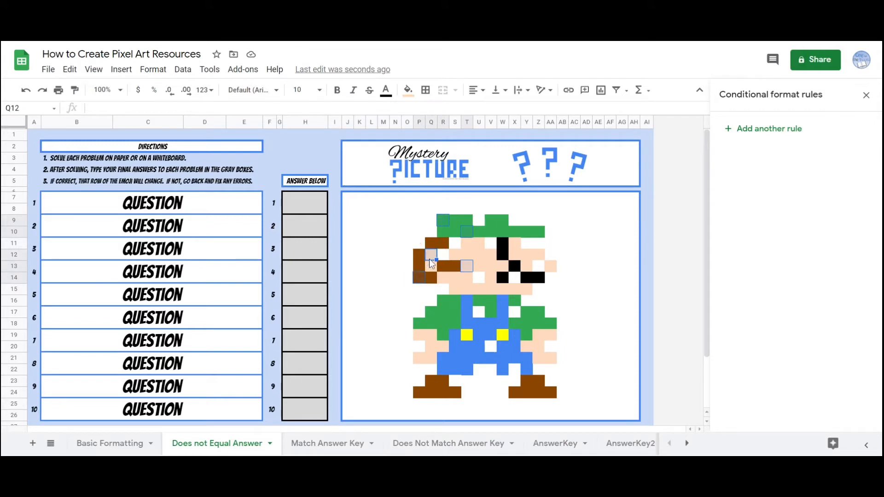
{"action": "left_click", "coordinate": [444, 323], "text": "ctrl"}
{"action": "left_click", "coordinate": [456, 303], "text": "ctrl"}
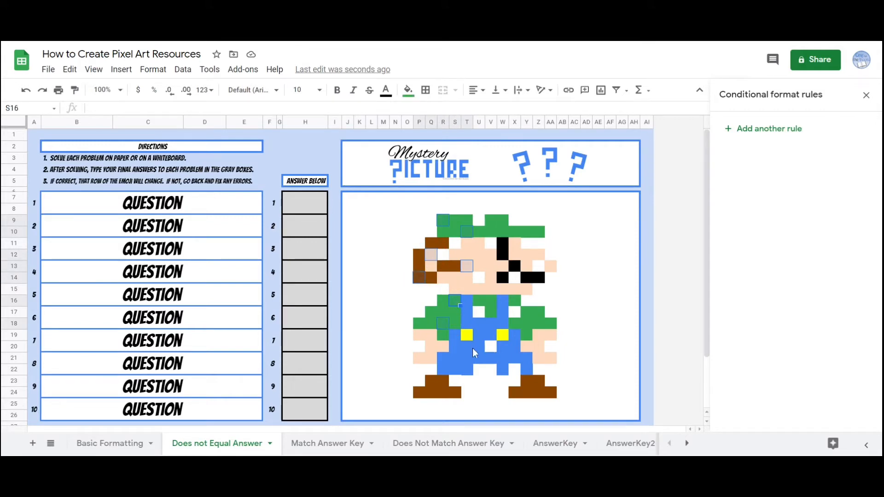
Add cells T20, R22, Y23, AA18, Z20 and W19 to the selection.
{"action": "left_click", "coordinate": [471, 348], "text": "ctrl"}
{"action": "left_click", "coordinate": [447, 371], "text": "ctrl"}
{"action": "left_click", "coordinate": [528, 381], "text": "ctrl"}
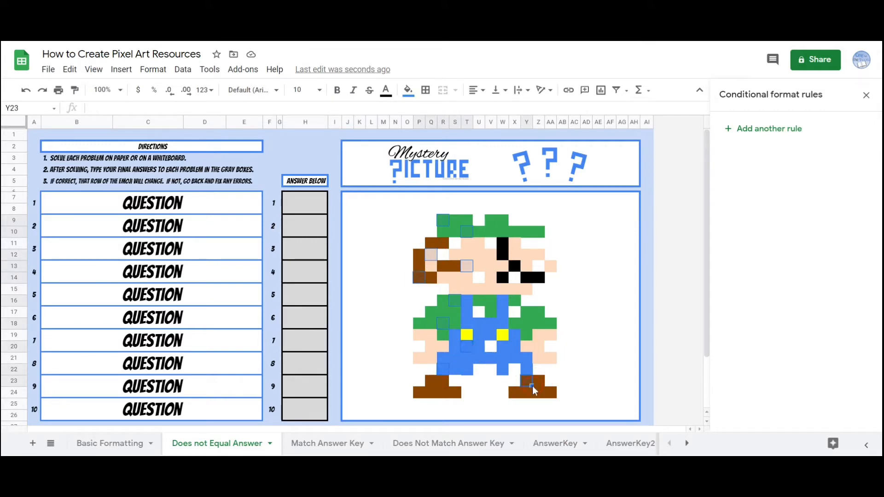
{"action": "left_click", "coordinate": [549, 327], "text": "ctrl"}
{"action": "left_click", "coordinate": [541, 347], "text": "ctrl"}
{"action": "left_click", "coordinate": [507, 336], "text": "ctrl"}
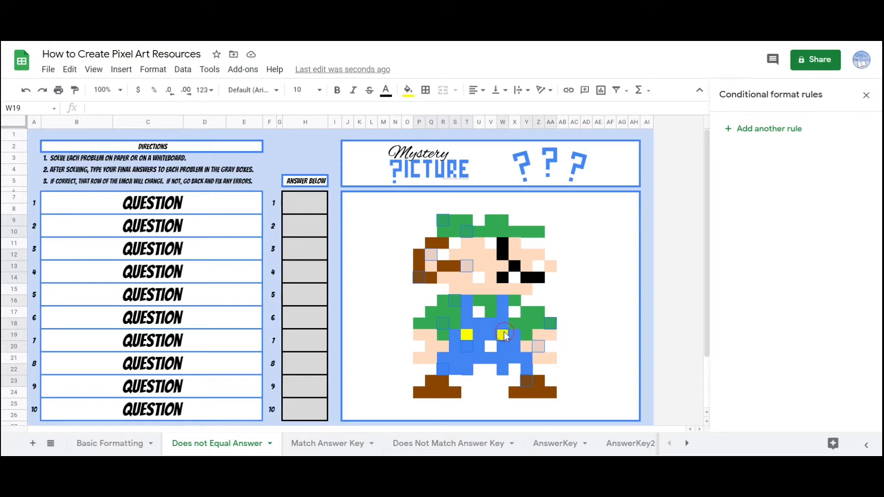
Add another conditional format rule for the question 2 cells, using the Custom formula is condition.
{"action": "left_click", "coordinate": [748, 133]}
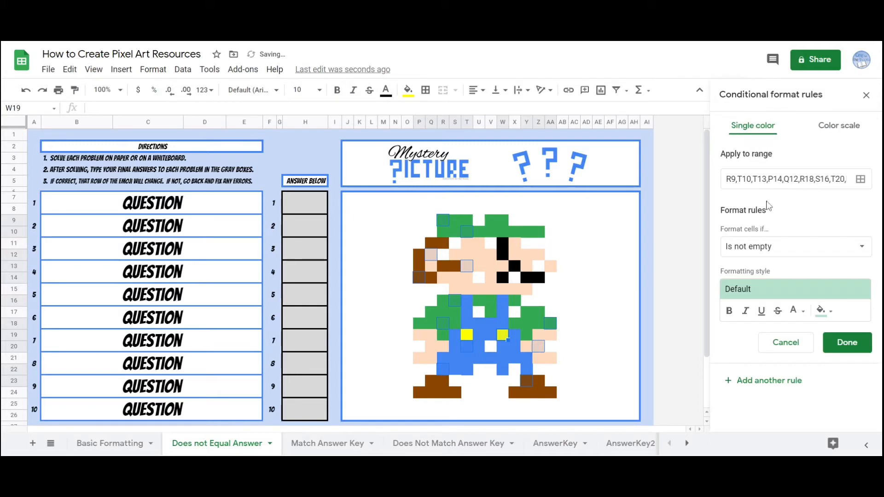
{"action": "left_click", "coordinate": [775, 245]}
{"action": "scroll", "coordinate": [781, 250], "scroll_direction": "down", "scroll_amount": 3}
{"action": "left_click", "coordinate": [776, 442]}
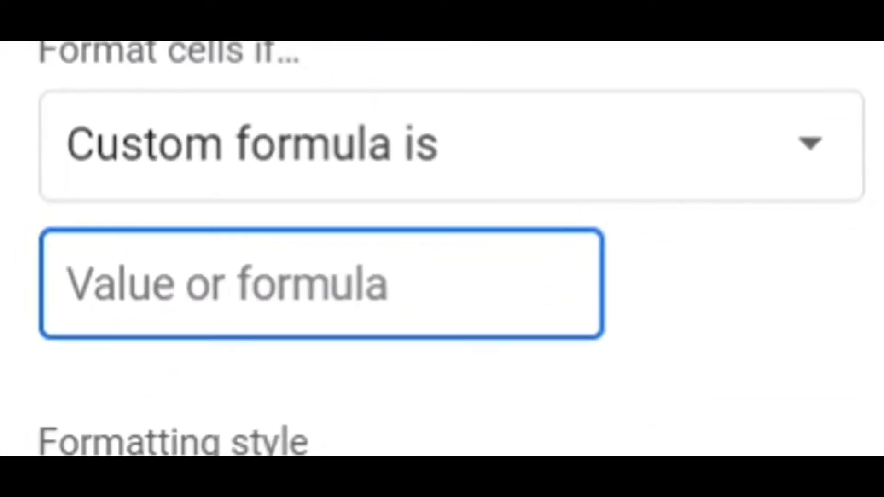
Set the question 2 rule's formula to =$H$9<>2 and its fill to white.
{"action": "type", "text": "=$H$23=9"}
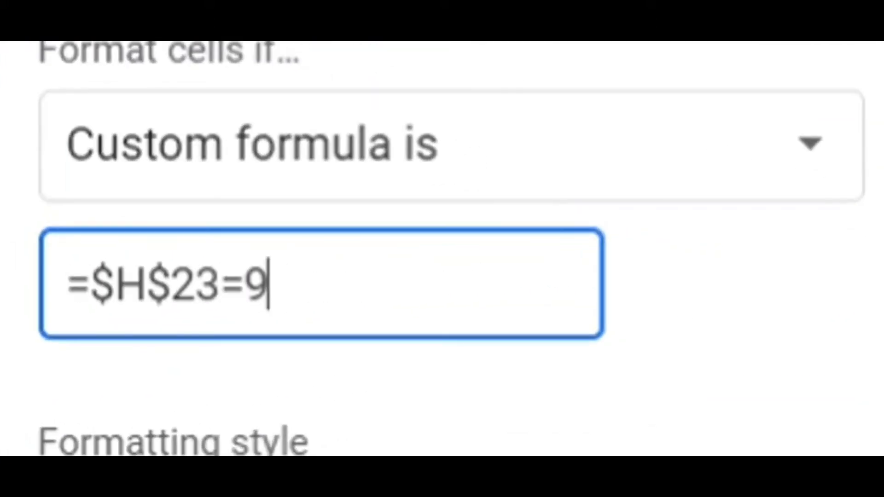
{"action": "key", "text": "Left"}
{"action": "key", "text": "Left"}
{"action": "key", "text": "BackSpace"}
{"action": "key", "text": "BackSpace"}
{"action": "type", "text": "9"}
{"action": "key", "text": "Right"}
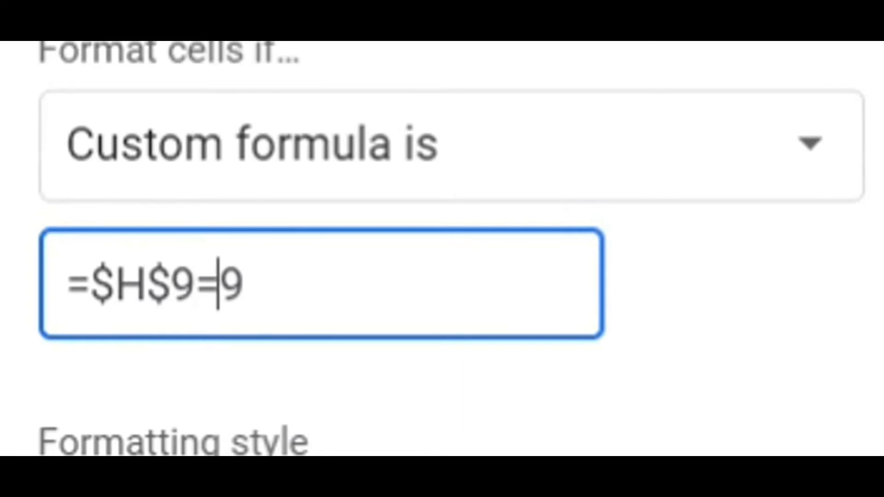
{"action": "key", "text": "BackSpace"}
{"action": "type", "text": "<>"}
{"action": "key", "text": "Right"}
{"action": "key", "text": "BackSpace"}
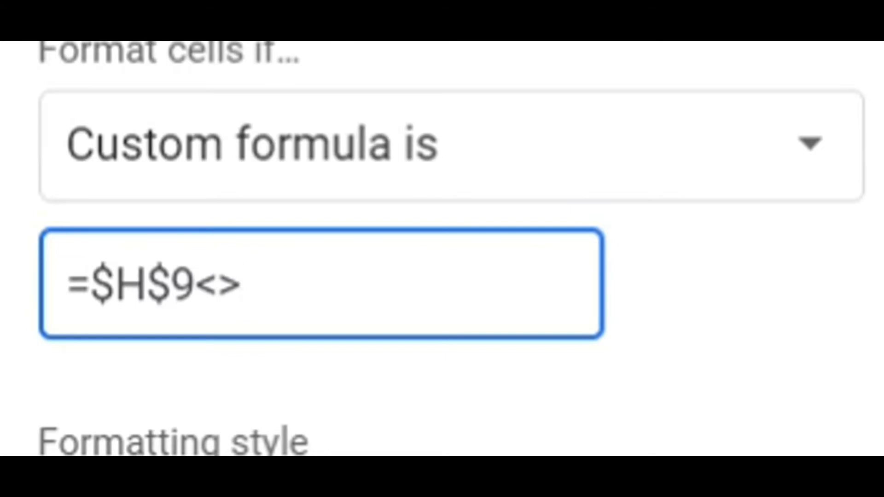
{"action": "type", "text": "2"}
{"action": "key", "text": "ctrl+a"}
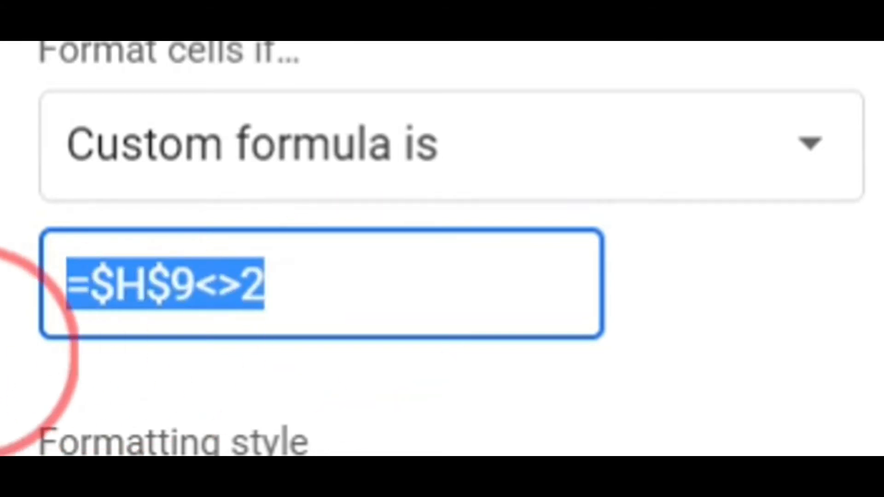
{"action": "left_click", "coordinate": [410, 306]}
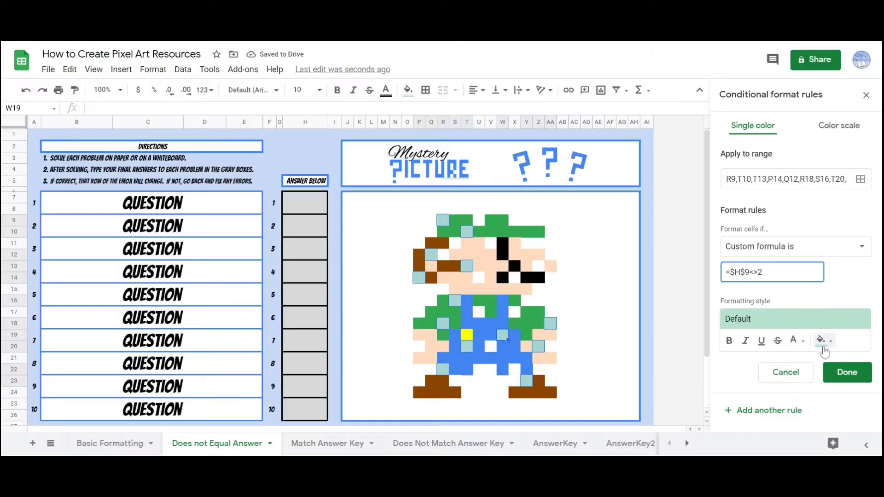
{"action": "left_click", "coordinate": [823, 341]}
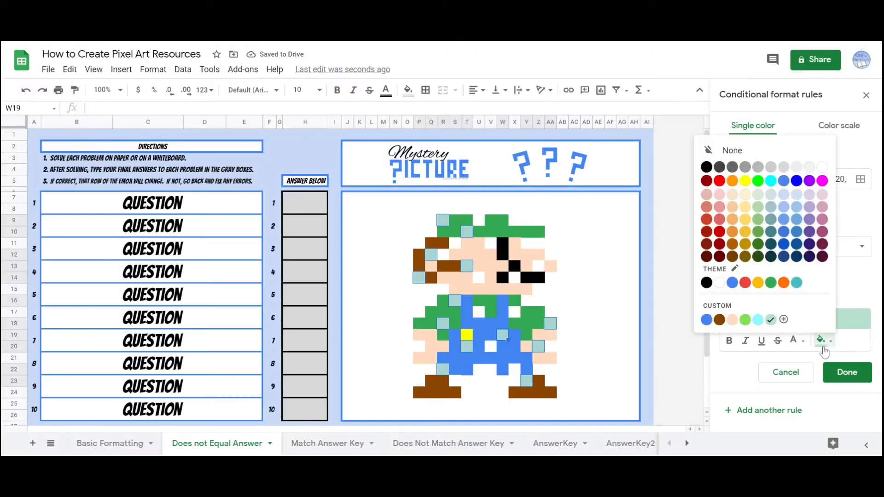
{"action": "left_click", "coordinate": [822, 167]}
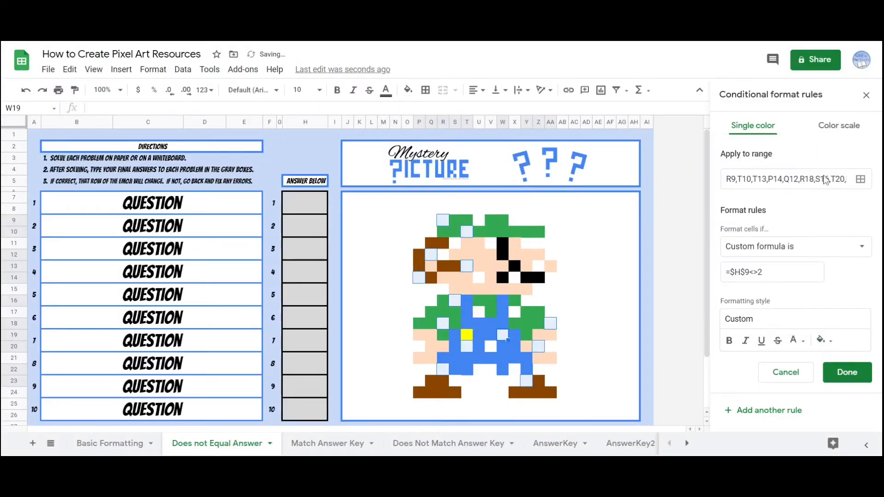
Save the question 2 rule, and select cells T12, V12, Y14, Y18 and AA19 together for question 3.
{"action": "left_click", "coordinate": [850, 374]}
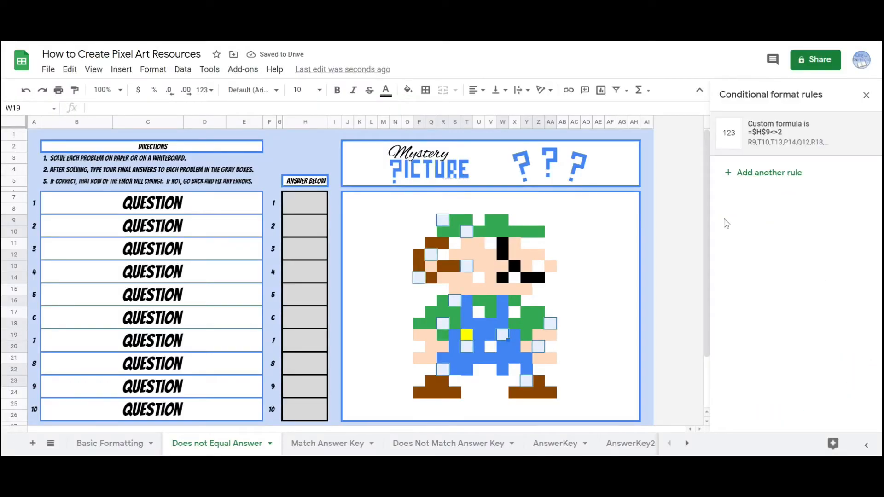
{"action": "left_click", "coordinate": [469, 252]}
{"action": "left_click", "coordinate": [488, 258], "text": "ctrl"}
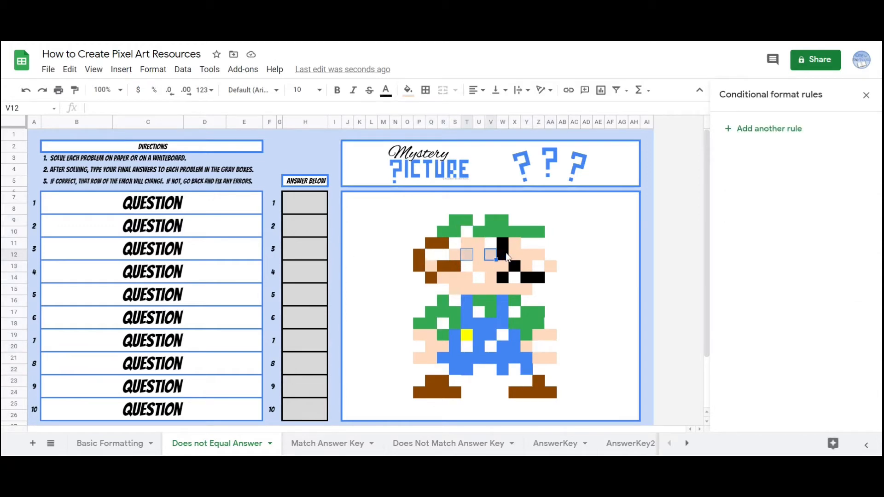
{"action": "left_click", "coordinate": [526, 278], "text": "ctrl"}
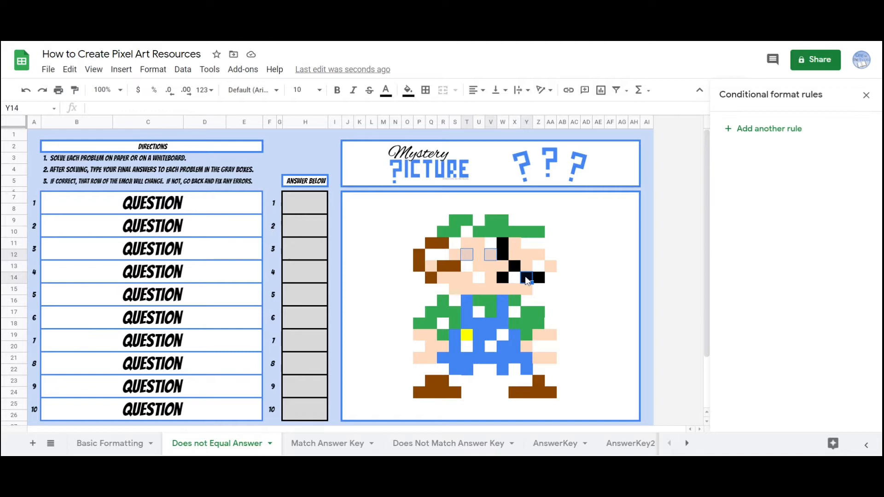
{"action": "left_click", "coordinate": [531, 321], "text": "ctrl"}
{"action": "left_click", "coordinate": [550, 335], "text": "ctrl"}
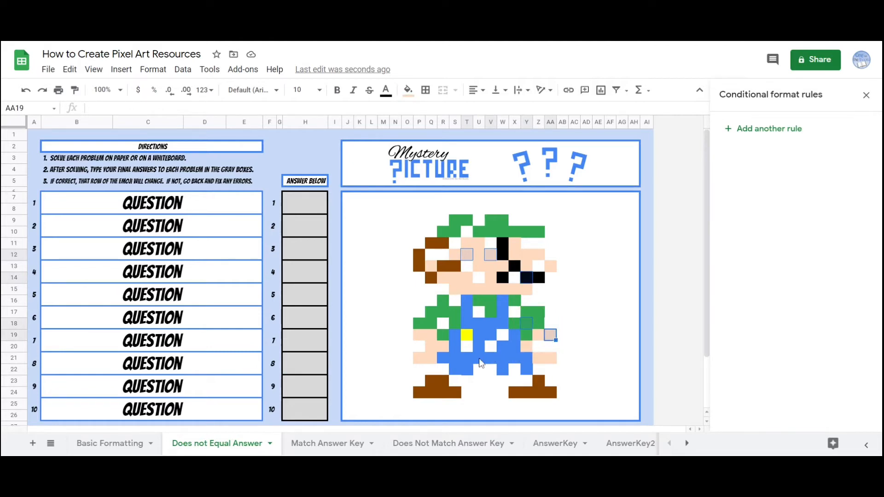
Add cells U21, S22, R23, Q24, Y24 and AA24 to the question 3 selection.
{"action": "left_click", "coordinate": [479, 360], "text": "ctrl"}
{"action": "left_click", "coordinate": [456, 369], "text": "ctrl"}
{"action": "left_click", "coordinate": [442, 381], "text": "ctrl"}
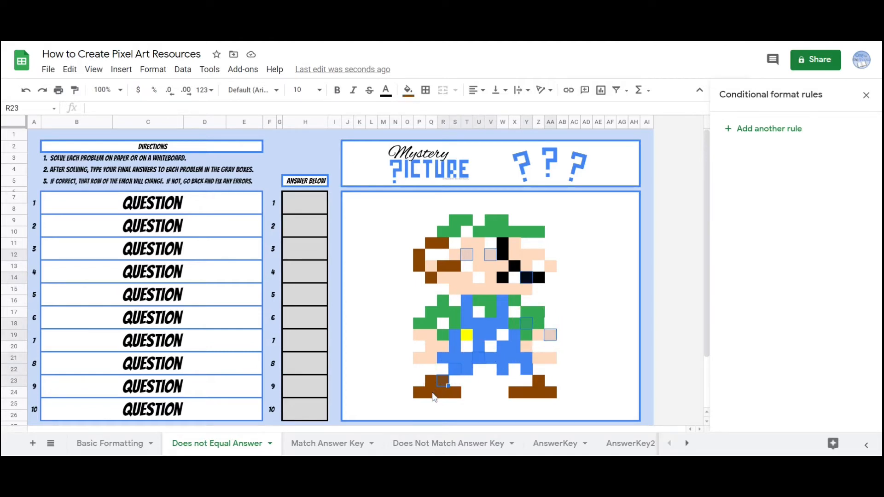
{"action": "left_click", "coordinate": [431, 392], "text": "ctrl"}
{"action": "left_click", "coordinate": [526, 392], "text": "ctrl"}
{"action": "left_click", "coordinate": [549, 392], "text": "ctrl"}
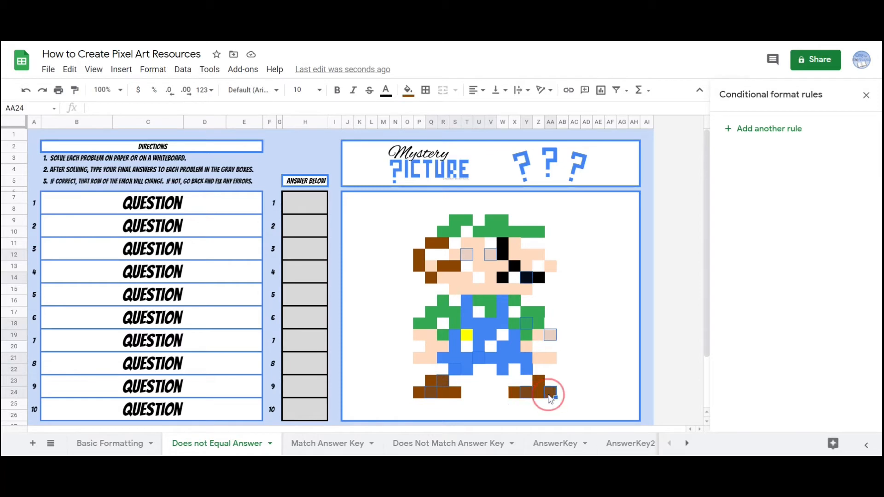
Add a conditional format rule for the question 3 cells with the custom formula =$H$11<>3 and a white fill.
{"action": "left_click", "coordinate": [742, 133]}
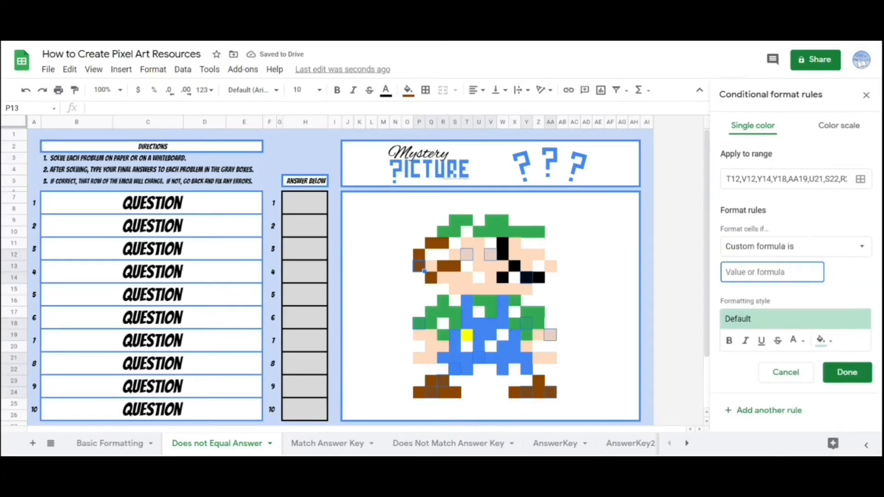
{"action": "type", "text": "=$H$11<>3"}
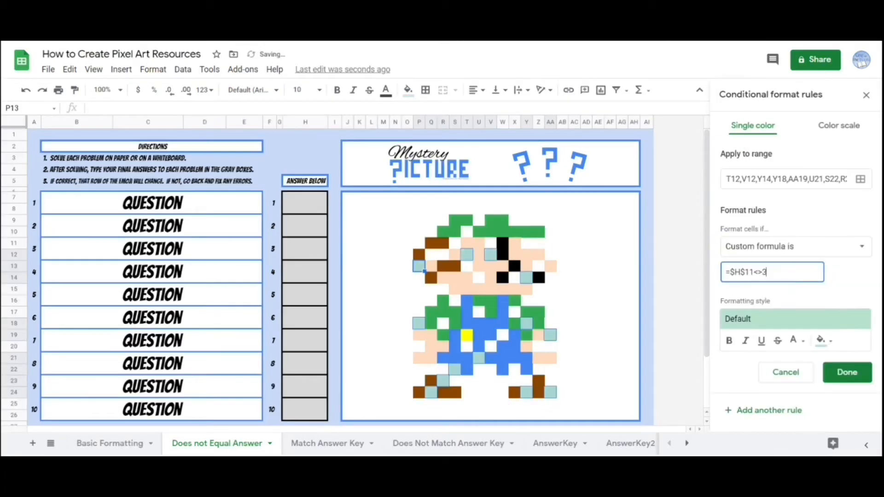
{"action": "left_click", "coordinate": [822, 340]}
{"action": "left_click", "coordinate": [822, 167]}
{"action": "left_click", "coordinate": [847, 372]}
Select scattered question 4 cells together, including Y10, U13, W14, W10:W11, S10, Q11, R17, T18 and Z24.
{"action": "left_click", "coordinate": [526, 231]}
{"action": "left_click", "coordinate": [479, 266], "text": "ctrl"}
{"action": "left_click", "coordinate": [503, 278], "text": "ctrl"}
{"action": "left_click_drag", "start_coordinate": [503, 232], "coordinate": [507, 248]}
{"action": "left_click", "coordinate": [454, 231], "text": "ctrl"}
{"action": "left_click", "coordinate": [431, 243], "text": "ctrl"}
{"action": "left_click", "coordinate": [443, 312], "text": "ctrl"}
{"action": "left_click", "coordinate": [467, 323], "text": "ctrl"}
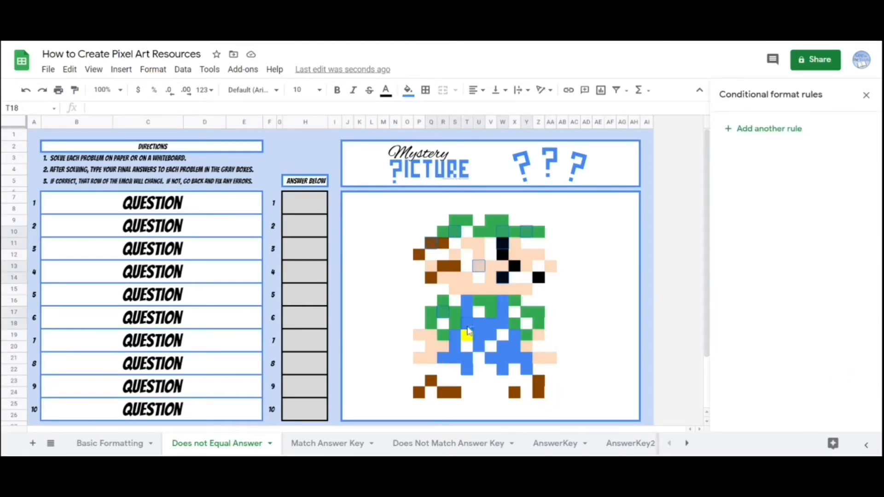
{"action": "left_click", "coordinate": [539, 393], "text": "ctrl"}
Add a conditional format rule for the question 4 cells with the custom formula =$H$13<>4 and a white fill.
{"action": "left_click", "coordinate": [769, 129]}
{"action": "left_click", "coordinate": [772, 272]}
{"action": "type", "text": "=$H$13<>3"}
{"action": "left_click", "coordinate": [822, 340]}
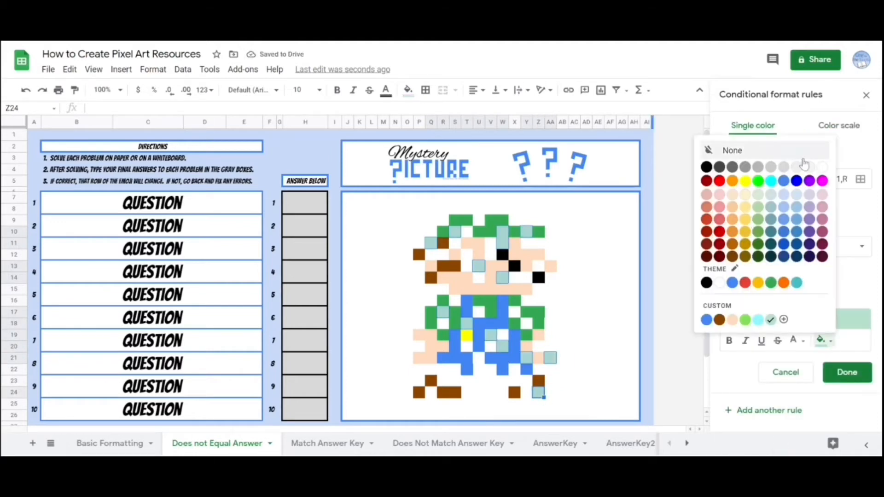
{"action": "left_click", "coordinate": [823, 166]}
{"action": "left_click", "coordinate": [847, 372]}
Select scattered question 5 cells together, including V14:V15, T15, R14, U16, W18, Q13, S13, R10, V9 and S9.
{"action": "left_click_drag", "start_coordinate": [491, 279], "coordinate": [491, 289]}
{"action": "left_click", "coordinate": [467, 289], "text": "ctrl"}
{"action": "left_click", "coordinate": [443, 278], "text": "ctrl"}
{"action": "left_click", "coordinate": [479, 301], "text": "ctrl"}
{"action": "left_click", "coordinate": [503, 323], "text": "ctrl"}
{"action": "left_click", "coordinate": [431, 266], "text": "ctrl"}
{"action": "left_click", "coordinate": [455, 266], "text": "ctrl"}
{"action": "left_click", "coordinate": [443, 232], "text": "ctrl"}
{"action": "left_click", "coordinate": [490, 221], "text": "ctrl"}
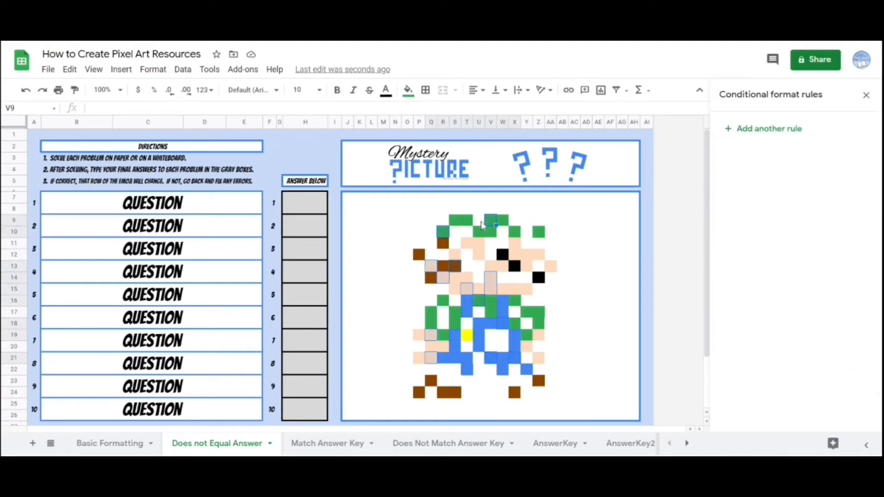
{"action": "left_click", "coordinate": [455, 221], "text": "ctrl"}
Add a conditional format rule for the question 5 cells with the custom formula =$H$15<>5 and a white fill.
{"action": "left_click", "coordinate": [768, 129]}
{"action": "left_click", "coordinate": [771, 272]}
{"action": "type", "text": "=$H$13<>4"}
{"action": "left_click", "coordinate": [820, 341]}
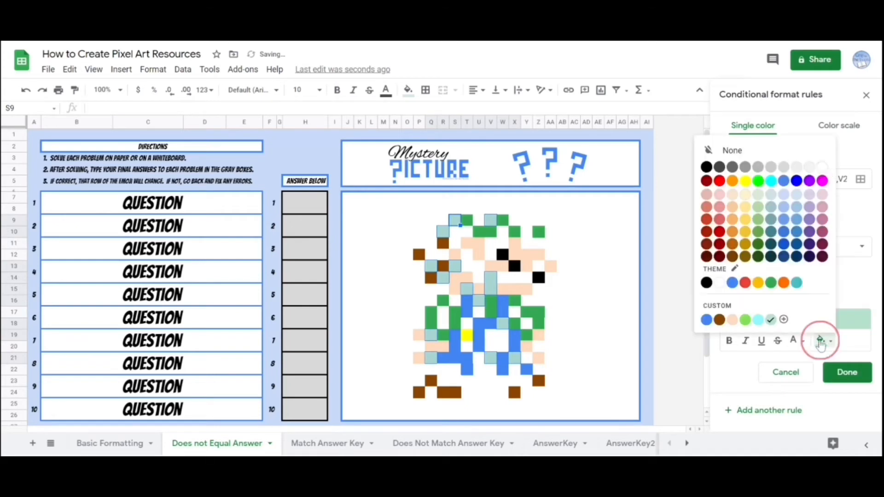
{"action": "left_click", "coordinate": [822, 166]}
{"action": "left_click", "coordinate": [846, 373]}
Select scattered question 6 cells together, including Z10, X12:Y12, W13, T16, S18, S20, T21, S24, Q14 and P12.
{"action": "left_click_drag", "start_coordinate": [573, 220], "coordinate": [416, 380]}
{"action": "left_click", "coordinate": [538, 231]}
{"action": "left_click_drag", "start_coordinate": [515, 254], "coordinate": [526, 254]}
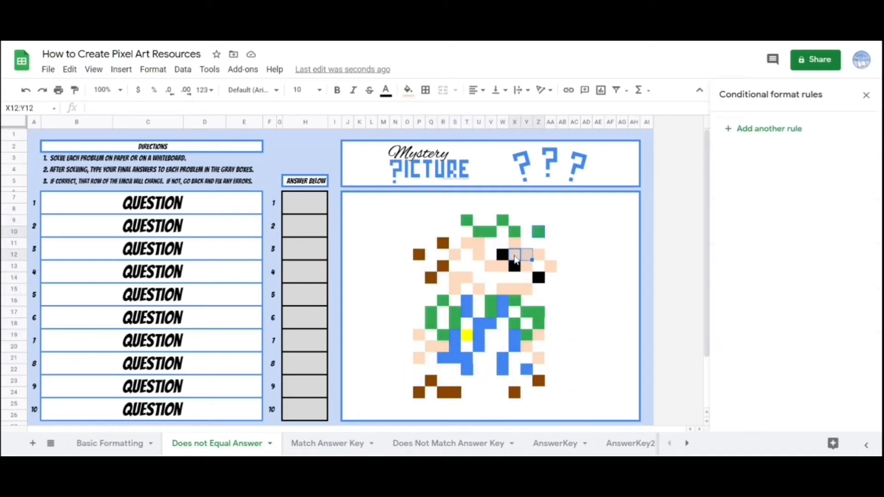
{"action": "left_click", "coordinate": [502, 266], "text": "ctrl"}
{"action": "left_click", "coordinate": [467, 300], "text": "ctrl"}
{"action": "left_click", "coordinate": [454, 324], "text": "ctrl"}
{"action": "left_click", "coordinate": [454, 346], "text": "ctrl"}
{"action": "left_click", "coordinate": [467, 358], "text": "ctrl"}
{"action": "left_click", "coordinate": [455, 392], "text": "ctrl"}
{"action": "left_click", "coordinate": [431, 277], "text": "ctrl"}
{"action": "left_click", "coordinate": [418, 255], "text": "ctrl"}
Add a conditional format rule for the question 6 cells with the custom formula =$H$17<>6 and a white fill.
{"action": "left_click", "coordinate": [768, 129]}
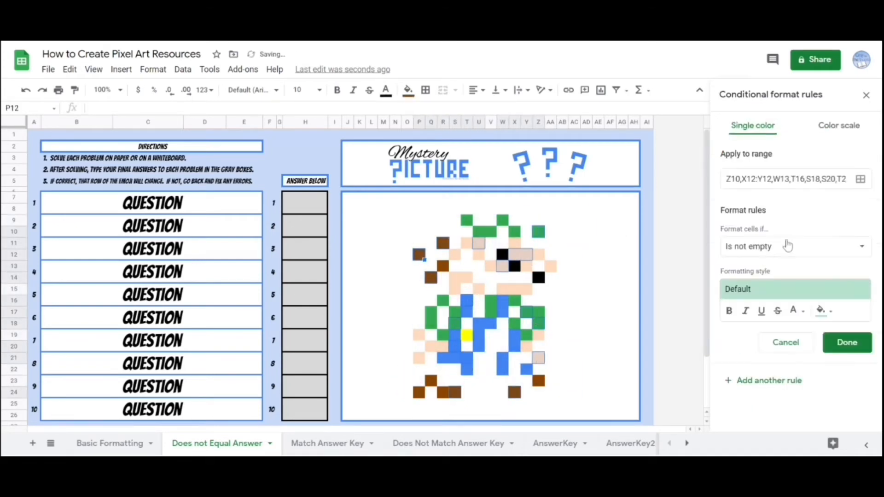
{"action": "left_click", "coordinate": [795, 247]}
{"action": "left_click", "coordinate": [755, 442]}
{"action": "left_click", "coordinate": [771, 272]}
{"action": "type", "text": "=$H$15<>5"}
{"action": "left_click", "coordinate": [822, 341]}
{"action": "left_click", "coordinate": [776, 172]}
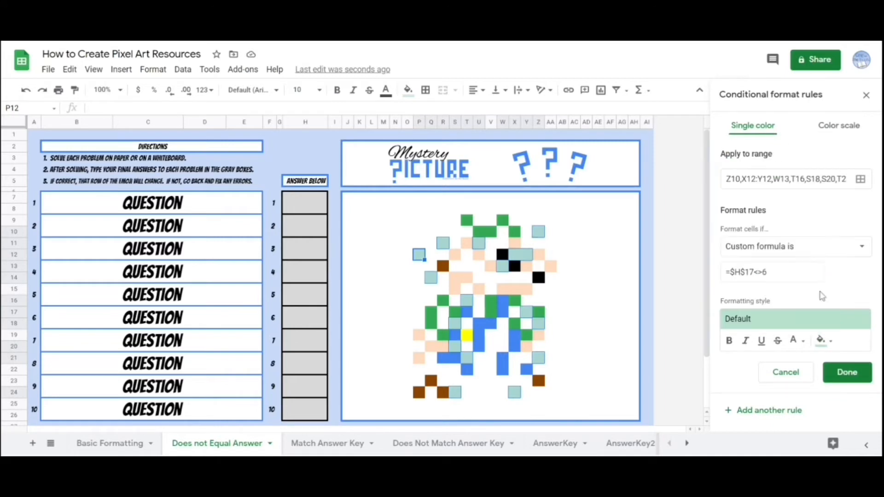
{"action": "left_click", "coordinate": [847, 372]}
Select scattered question 7 cells together, including U19, V18, X13, U10, S12, S14, Q18, P24, T22 and X19:Y19.
{"action": "left_click", "coordinate": [514, 266]}
{"action": "left_click", "coordinate": [479, 231], "text": "ctrl"}
{"action": "left_click", "coordinate": [455, 254], "text": "ctrl"}
{"action": "left_click", "coordinate": [454, 278], "text": "ctrl"}
{"action": "left_click", "coordinate": [431, 323], "text": "ctrl"}
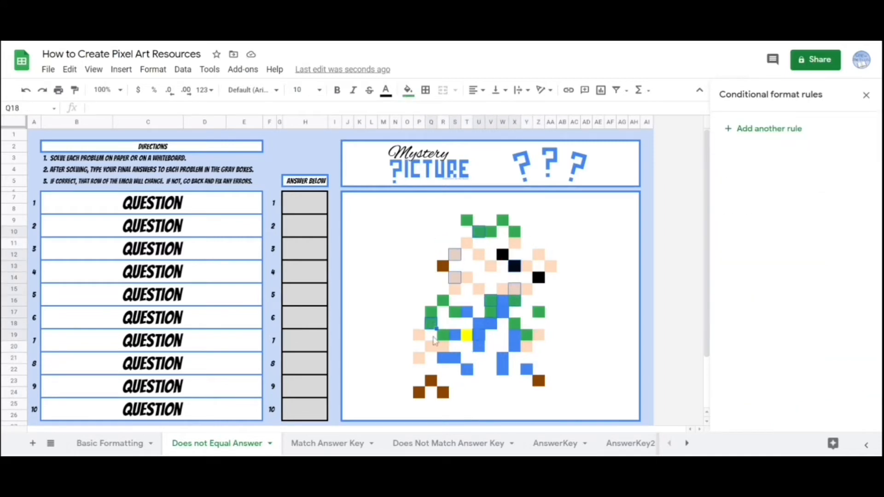
{"action": "left_click", "coordinate": [419, 392], "text": "ctrl"}
{"action": "left_click", "coordinate": [466, 369], "text": "ctrl"}
{"action": "left_click_drag", "start_coordinate": [515, 335], "coordinate": [526, 335]}
Add a conditional format rule for the question 7 cells with the custom formula =$H$19<>7 and a white fill.
{"action": "left_click", "coordinate": [741, 130]}
{"action": "left_click", "coordinate": [772, 272]}
{"action": "type", "text": "=$H$19<>7"}
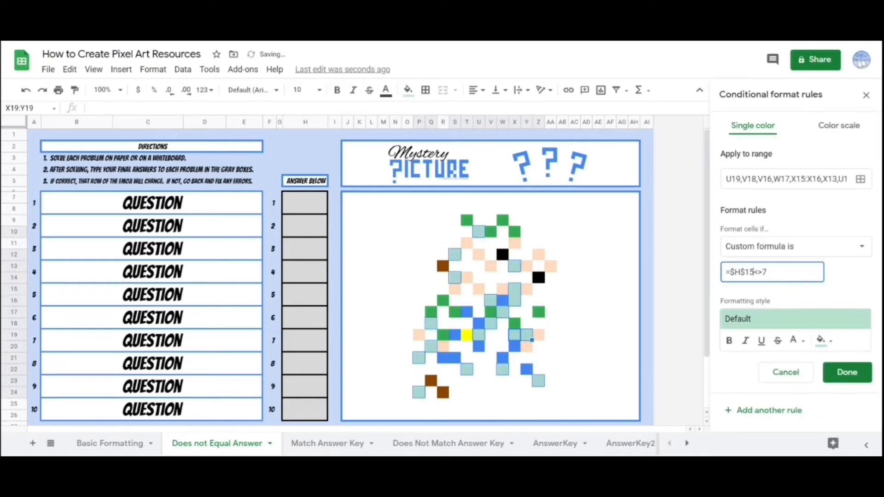
{"action": "left_click", "coordinate": [821, 340]}
{"action": "left_click", "coordinate": [776, 173]}
{"action": "left_click", "coordinate": [846, 372]}
Select scattered question 8 cells together, including Y15, V17, S19, R20, S21, R16, T9, V10, X10, Z12, U12 and W12.
{"action": "left_click", "coordinate": [492, 317]}
{"action": "left_click", "coordinate": [455, 335], "text": "ctrl"}
{"action": "left_click", "coordinate": [443, 347], "text": "ctrl"}
{"action": "left_click", "coordinate": [455, 358], "text": "ctrl"}
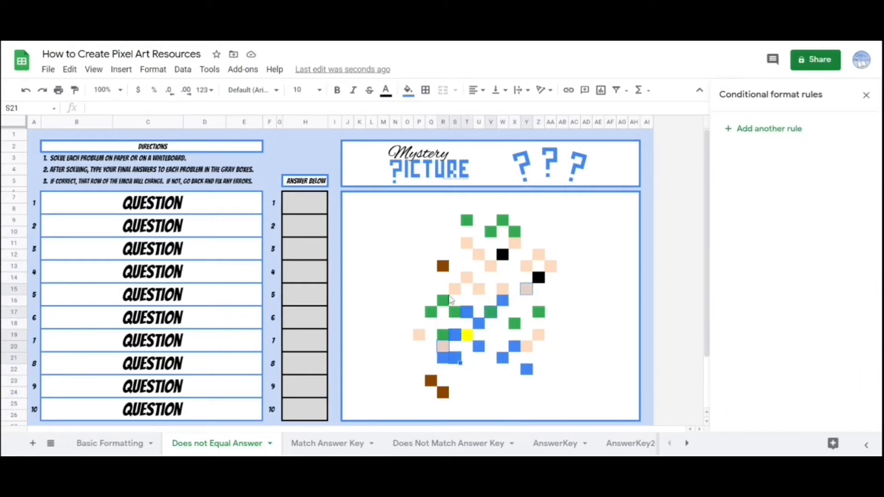
{"action": "left_click", "coordinate": [443, 301], "text": "ctrl"}
{"action": "left_click", "coordinate": [467, 220], "text": "ctrl"}
{"action": "left_click", "coordinate": [491, 231], "text": "ctrl"}
{"action": "left_click", "coordinate": [515, 231], "text": "ctrl"}
{"action": "left_click", "coordinate": [538, 255], "text": "ctrl"}
{"action": "left_click", "coordinate": [478, 255], "text": "ctrl"}
{"action": "left_click", "coordinate": [503, 254], "text": "ctrl"}
Add a conditional format rule for the question 8 cells with the custom formula =$H$21<>8 and a white fill.
{"action": "left_click", "coordinate": [762, 128]}
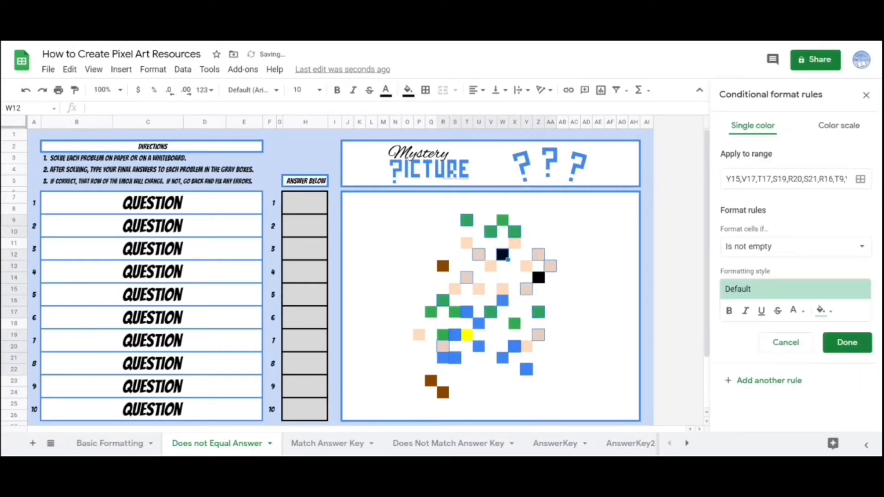
{"action": "left_click", "coordinate": [795, 246]}
{"action": "left_click", "coordinate": [759, 441]}
{"action": "type", "text": "=$H$21<>8"}
{"action": "left_click", "coordinate": [822, 341]}
{"action": "left_click", "coordinate": [775, 173]}
{"action": "left_click", "coordinate": [846, 372]}
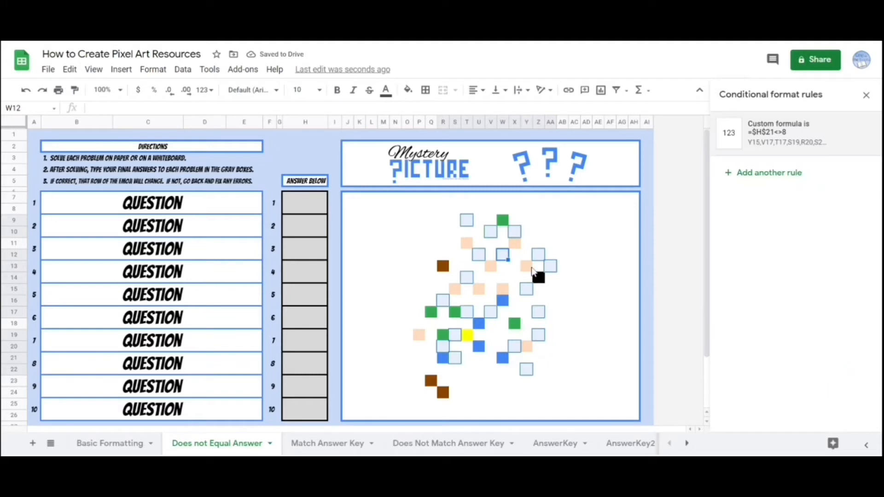
Select scattered question 9 cells together, including W9, T11, R13, Y13, Z14, U15, X18, P19, Y20, R24 and U18.
{"action": "left_click", "coordinate": [504, 220]}
{"action": "left_click", "coordinate": [527, 347], "text": "ctrl"}
{"action": "left_click", "coordinate": [479, 324], "text": "ctrl"}
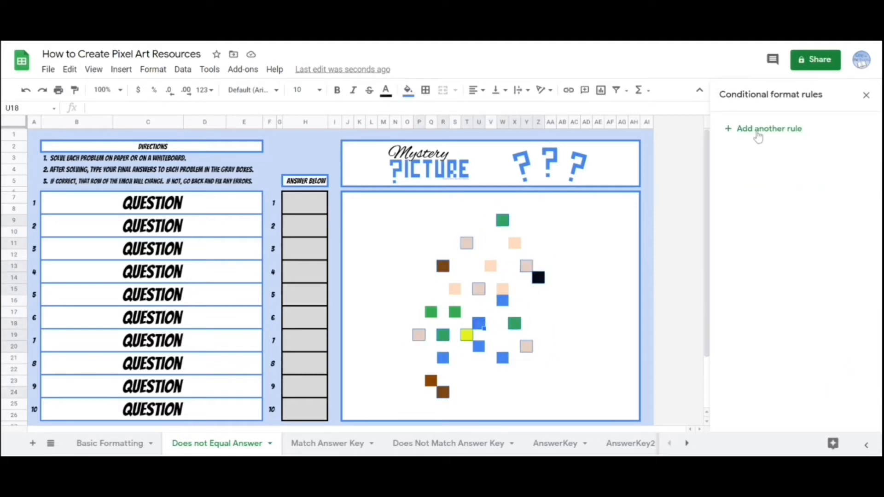
Add a conditional format rule for the question 9 cells with the custom formula =$H$23<>9 and a white fill.
{"action": "left_click", "coordinate": [757, 131]}
{"action": "left_click", "coordinate": [795, 246]}
{"action": "left_click", "coordinate": [759, 442]}
{"action": "left_click", "coordinate": [789, 273]}
{"action": "type", "text": "=$H$23<>9"}
{"action": "left_click", "coordinate": [823, 340]}
{"action": "left_click", "coordinate": [822, 167]}
{"action": "left_click", "coordinate": [847, 372]}
Select the remaining colored cells for question 10, including W21, Q23, R21, U20, W15:W16, V13, X11 and Q17.
{"action": "left_click", "coordinate": [502, 359]}
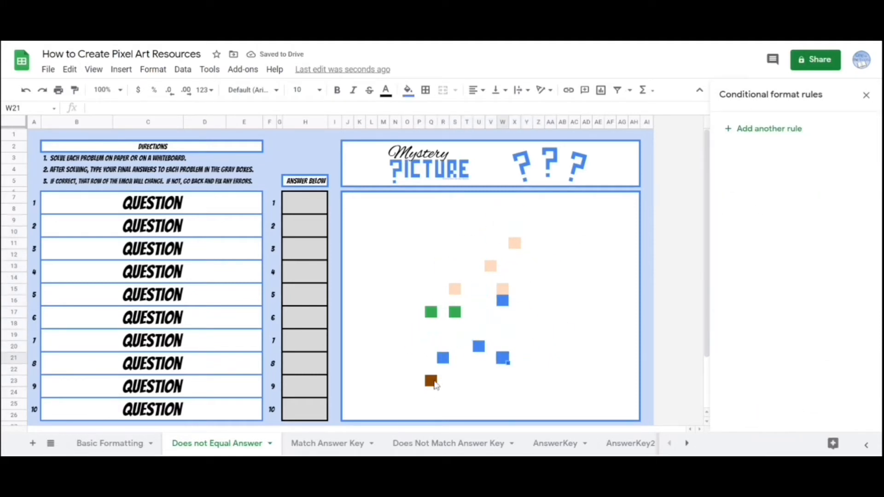
{"action": "left_click", "coordinate": [431, 382], "text": "ctrl"}
{"action": "left_click", "coordinate": [431, 312], "text": "ctrl"}
Add a conditional format rule for the question 10 cells with the custom formula =$H$25<>10 and a white fill.
{"action": "left_click", "coordinate": [764, 129]}
{"action": "left_click", "coordinate": [796, 247]}
{"action": "scroll", "coordinate": [800, 251], "scroll_direction": "down", "scroll_amount": 3}
{"action": "scroll", "coordinate": [800, 251], "scroll_direction": "down", "scroll_amount": 2}
{"action": "left_click", "coordinate": [759, 442]}
{"action": "left_click", "coordinate": [788, 273]}
{"action": "type", "text": "=$H$25<>10"}
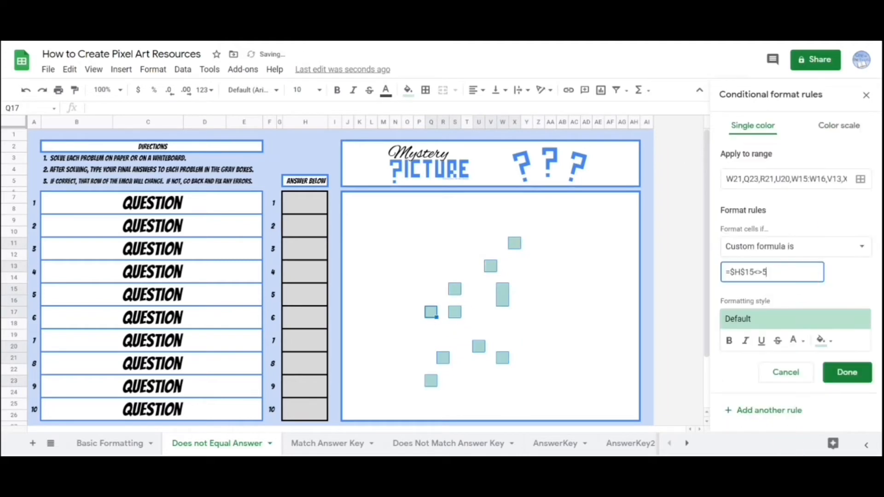
{"action": "left_click", "coordinate": [823, 340]}
{"action": "left_click", "coordinate": [822, 167]}
{"action": "left_click", "coordinate": [846, 372]}
Deselect the picture cells and close the conditional format rules.
{"action": "left_click", "coordinate": [647, 220]}
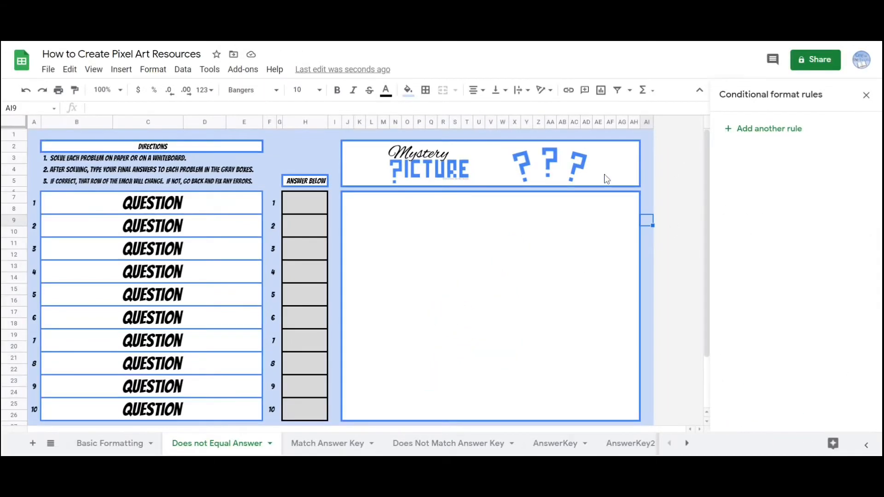
{"action": "left_click", "coordinate": [606, 179]}
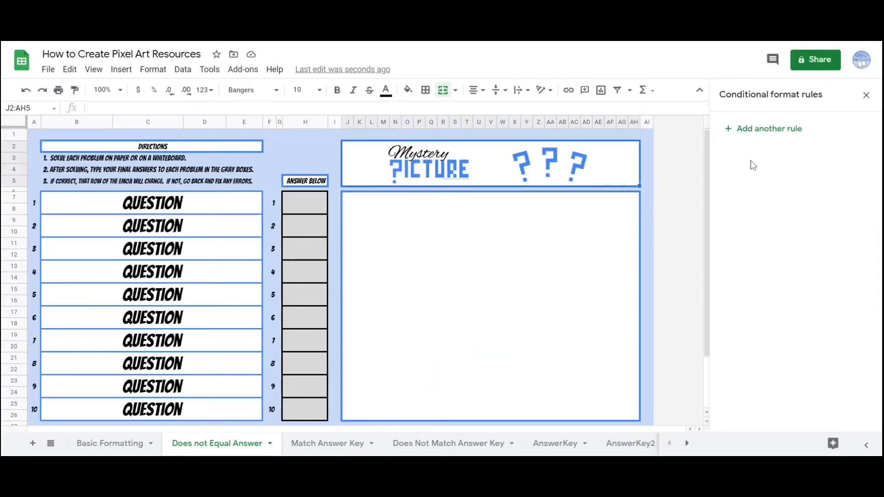
{"action": "left_click", "coordinate": [865, 96]}
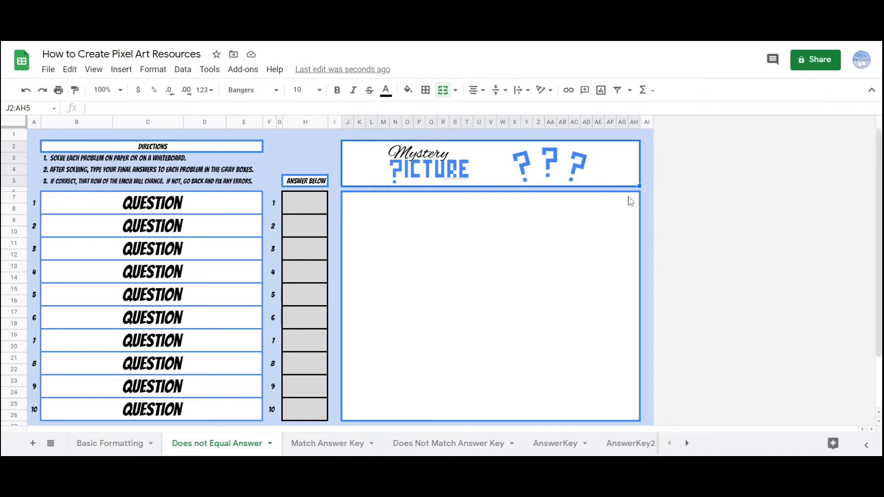
Test the hidden picture with wrong answers, entering 2 for question 1 and 3 for question 2.
{"action": "left_click", "coordinate": [288, 204]}
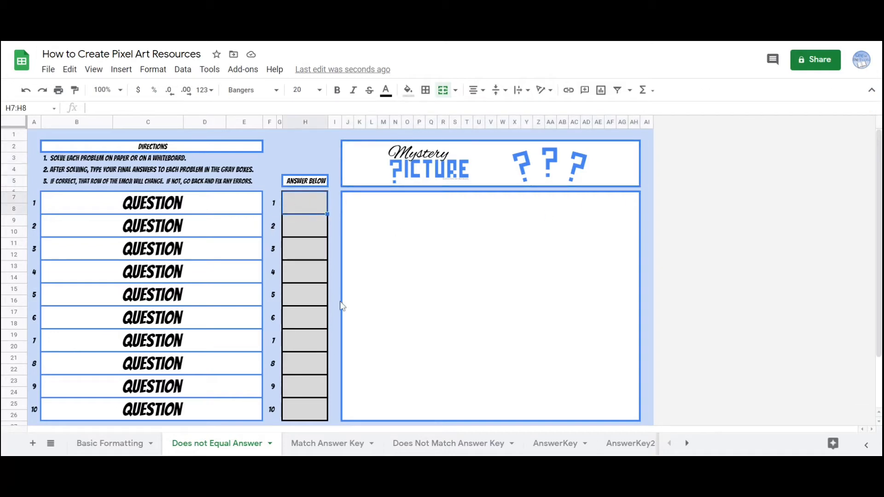
{"action": "type", "text": "2"}
{"action": "key", "text": "Return"}
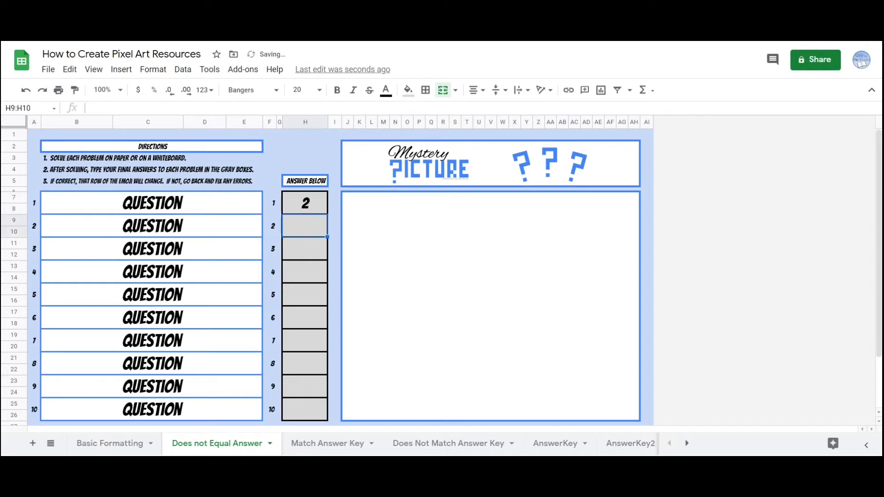
{"action": "type", "text": "3"}
{"action": "key", "text": "Return"}
Replace the first two answers with the correct ones, 1 for question 1 and 2 for question 2.
{"action": "key", "text": "Up"}
{"action": "key", "text": "Up"}
{"action": "type", "text": "1"}
{"action": "key", "text": "Return"}
{"action": "type", "text": "2"}
{"action": "key", "text": "Return"}
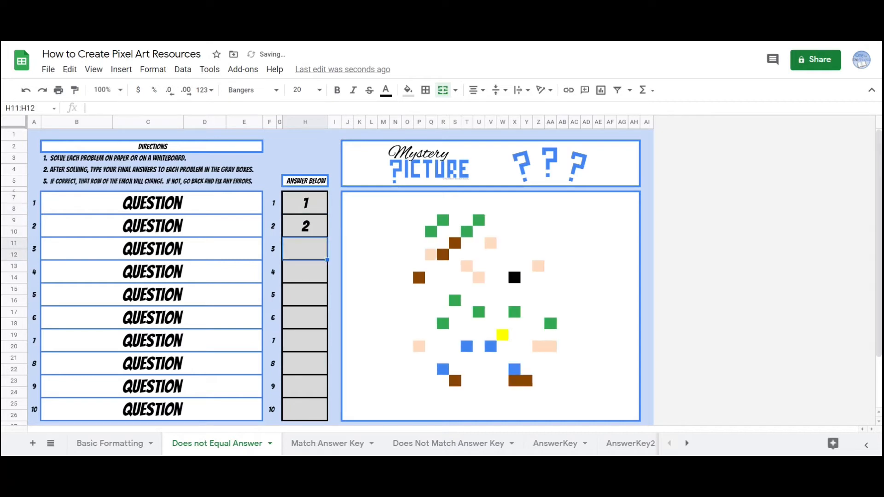
Enter the correct answers 3, 4 and 5 for questions 3 to 5.
{"action": "type", "text": "3"}
{"action": "key", "text": "Return"}
{"action": "type", "text": "4"}
{"action": "key", "text": "Return"}
{"action": "type", "text": "5"}
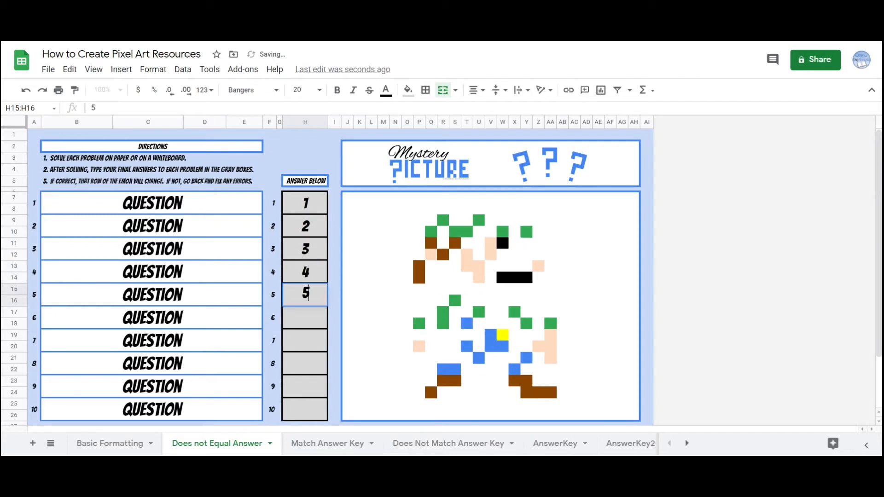
{"action": "key", "text": "Return"}
Enter the correct answers 6, 7, 8, 9 and 10 for questions 6 to 10.
{"action": "type", "text": "6"}
{"action": "key", "text": "Return"}
{"action": "type", "text": "7"}
{"action": "key", "text": "Return"}
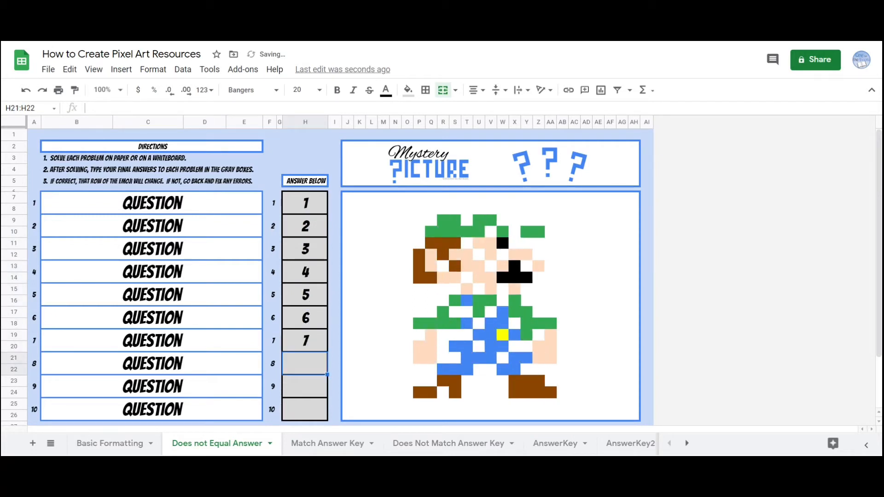
{"action": "type", "text": "8"}
{"action": "key", "text": "Return"}
{"action": "type", "text": "9"}
{"action": "key", "text": "Return"}
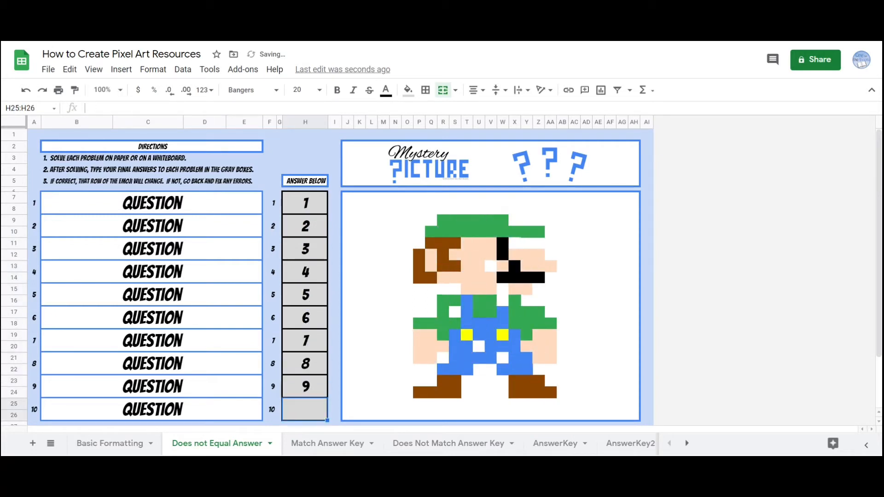
{"action": "type", "text": "10"}
{"action": "key", "text": "Return"}
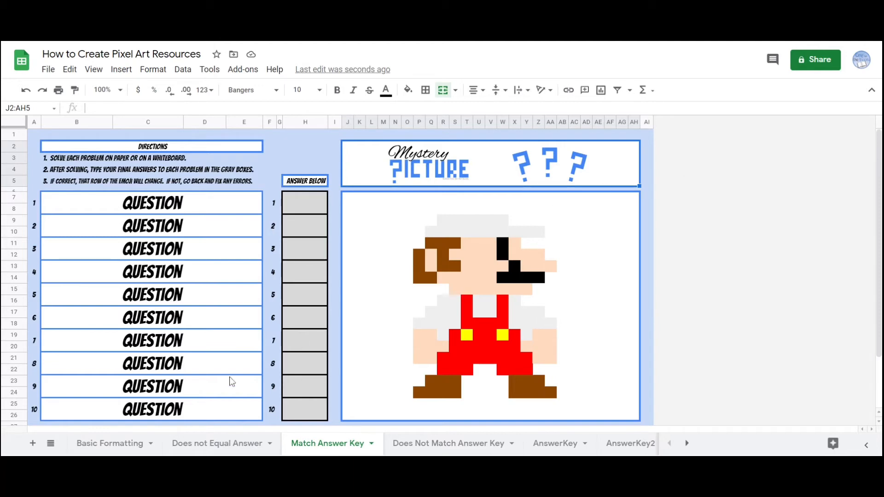
Review the conditional formatting rule applied to red hat cell T9 on the Basic Formatting sheet.
{"action": "left_click", "coordinate": [134, 443]}
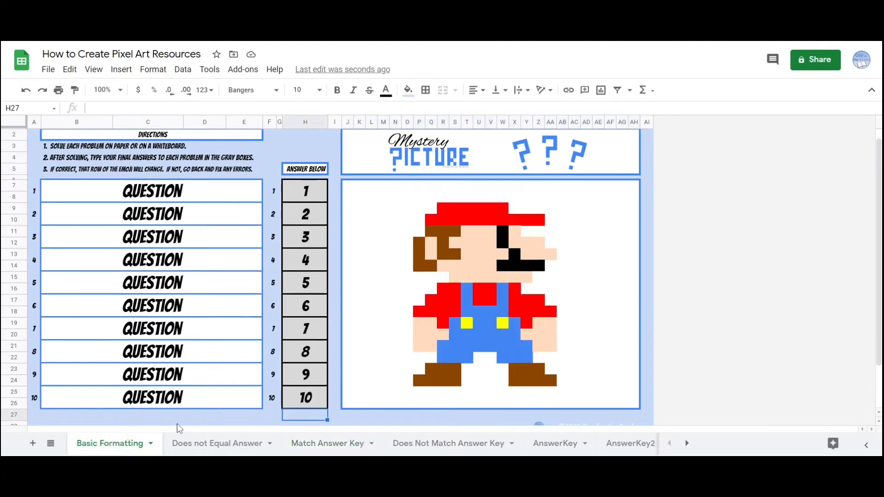
{"action": "left_click", "coordinate": [465, 211]}
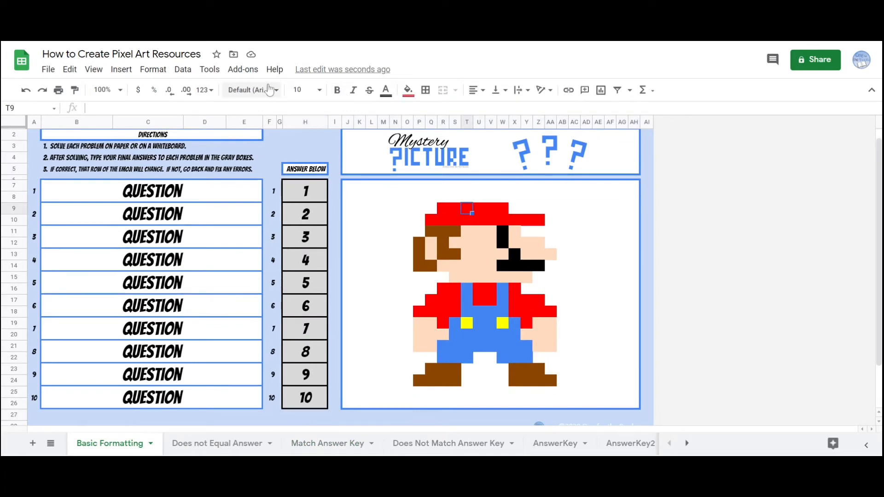
{"action": "left_click", "coordinate": [407, 90]}
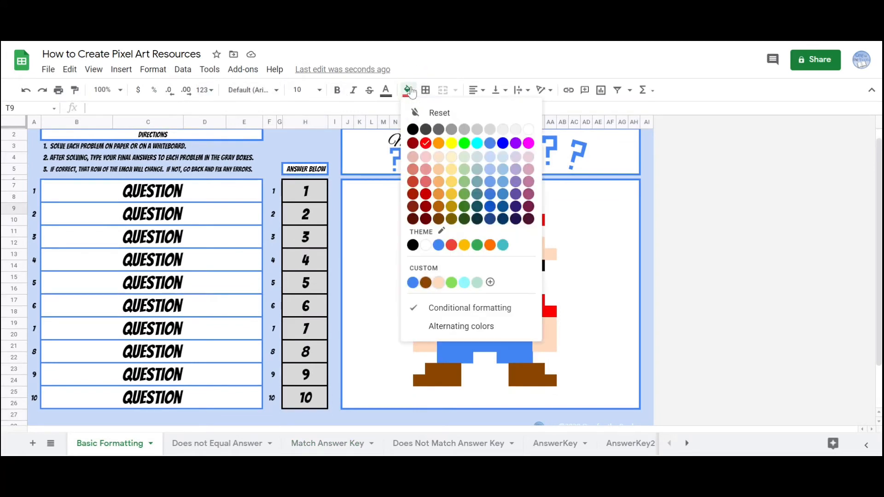
{"action": "left_click", "coordinate": [470, 309]}
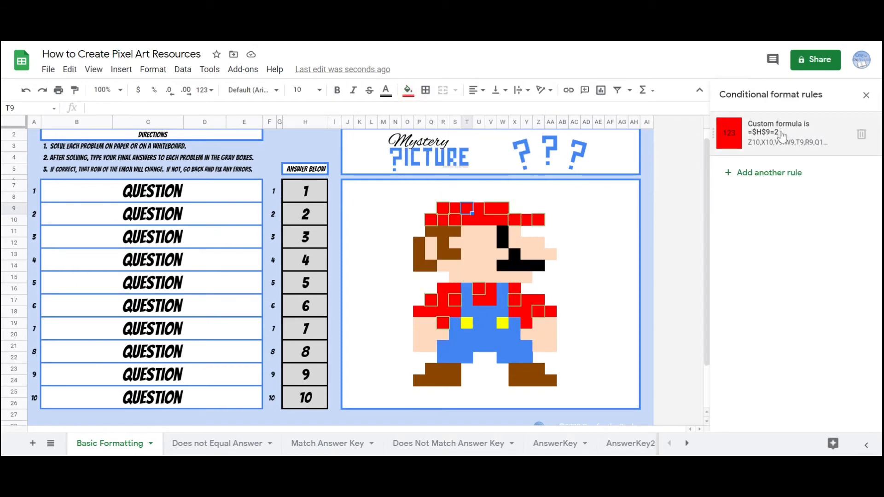
{"action": "left_click", "coordinate": [866, 96]}
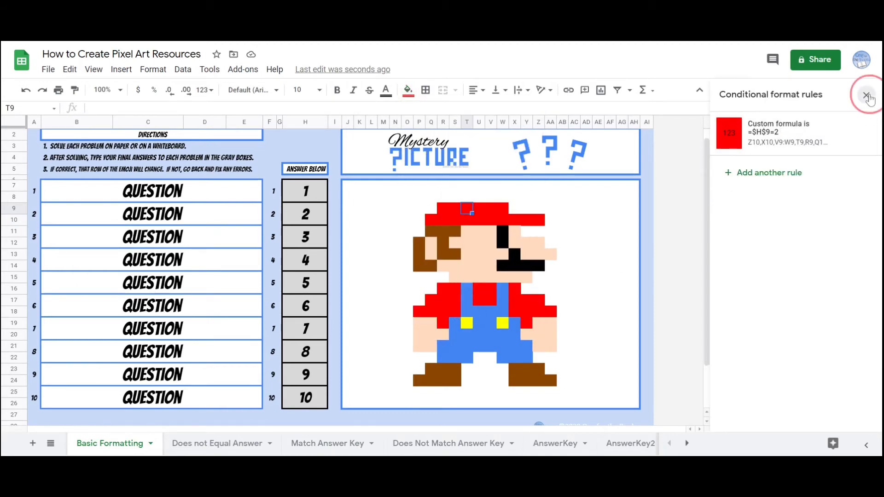
On the Match Answer Key sheet, select gray cells R9, S10, U9, W10, Y10, R17, Q18, X17, Z18, U16 and V17.
{"action": "left_click", "coordinate": [322, 443]}
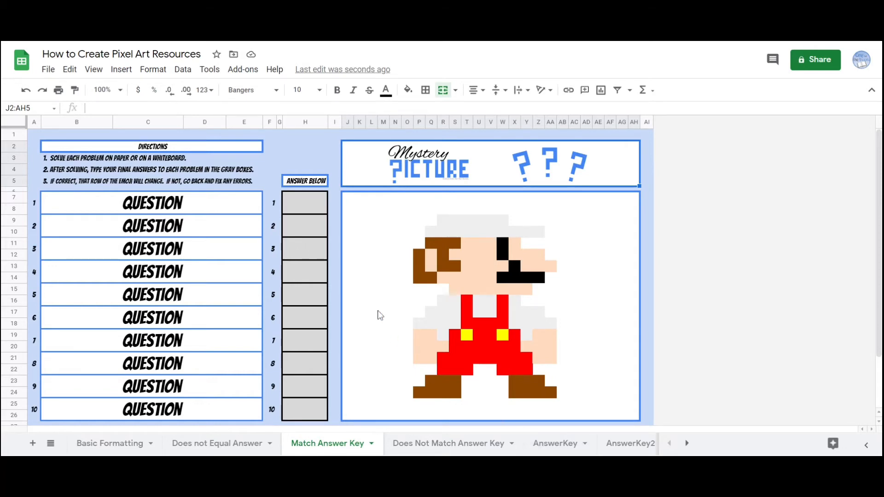
{"action": "left_click", "coordinate": [448, 223]}
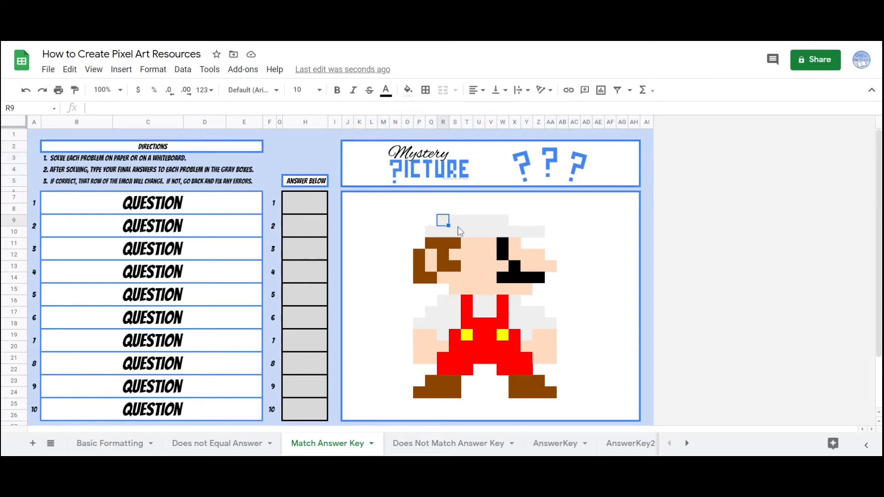
{"action": "left_click", "coordinate": [458, 228], "text": "ctrl"}
{"action": "left_click", "coordinate": [480, 223], "text": "ctrl"}
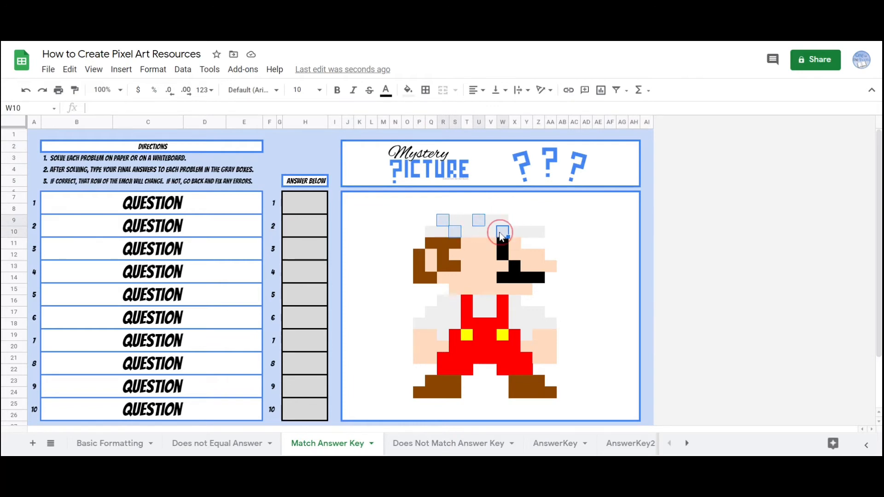
{"action": "left_click", "coordinate": [502, 231], "text": "ctrl"}
{"action": "left_click", "coordinate": [526, 232], "text": "ctrl"}
{"action": "left_click", "coordinate": [443, 313], "text": "ctrl"}
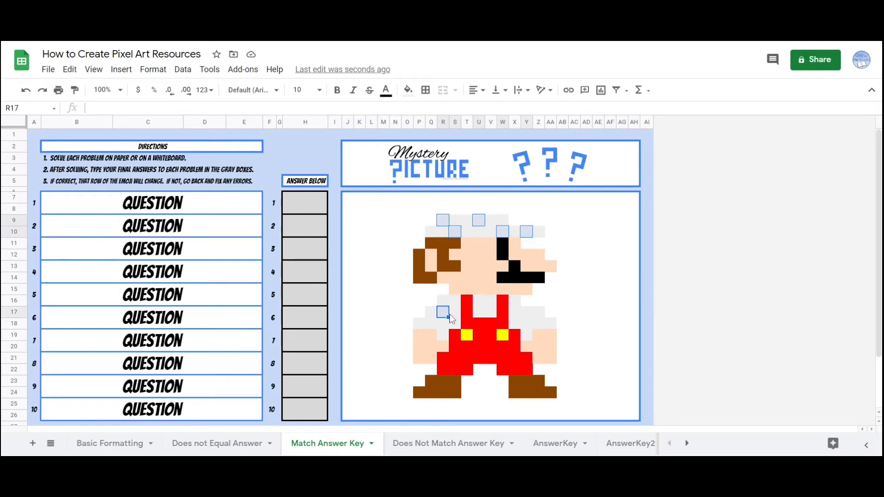
{"action": "left_click", "coordinate": [431, 324], "text": "ctrl"}
{"action": "left_click", "coordinate": [517, 313], "text": "ctrl"}
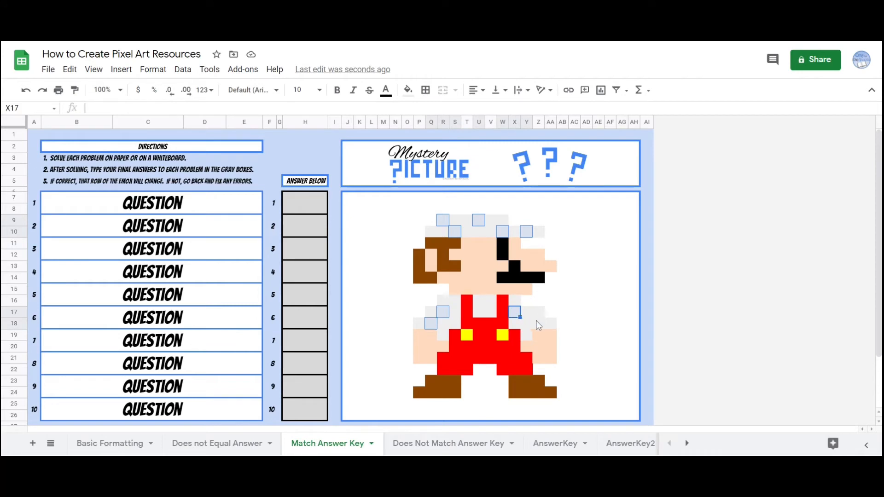
{"action": "left_click", "coordinate": [538, 322], "text": "ctrl"}
{"action": "left_click", "coordinate": [480, 300], "text": "ctrl"}
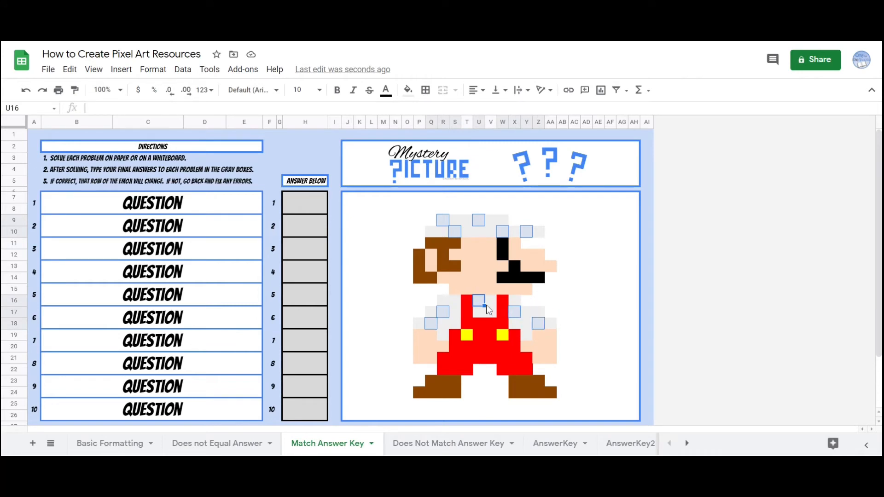
{"action": "left_click", "coordinate": [492, 312], "text": "ctrl"}
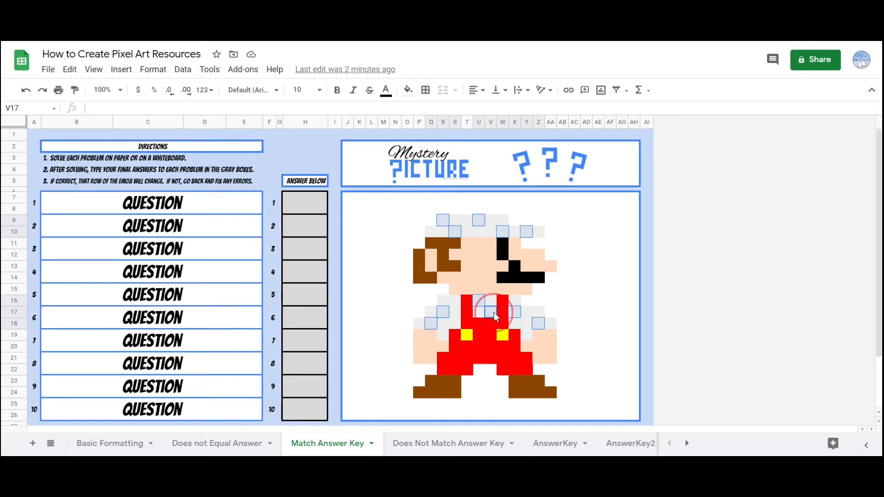
Create a conditional formatting rule for the selected gray cells that uses a custom formula as its condition.
{"action": "left_click", "coordinate": [408, 90]}
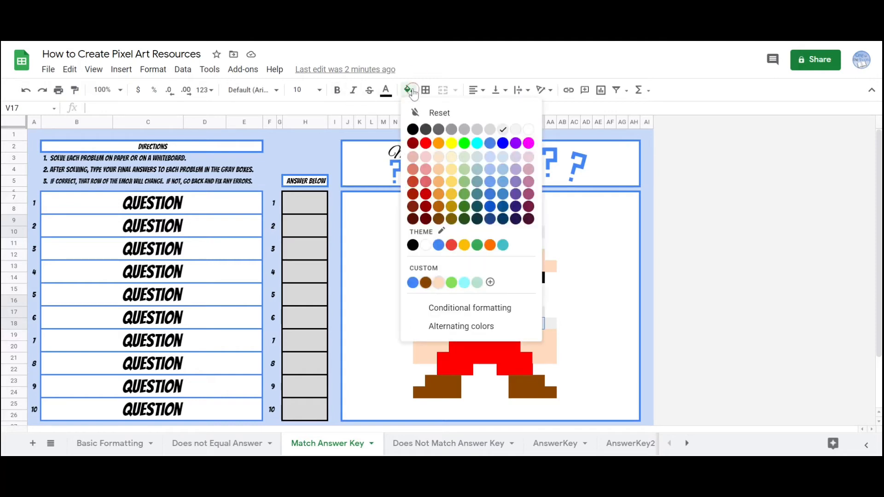
{"action": "left_click", "coordinate": [449, 308]}
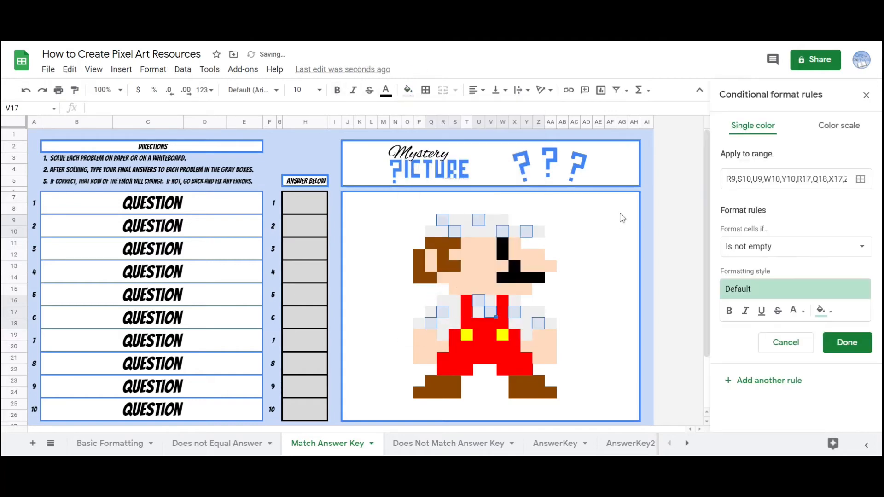
{"action": "left_click", "coordinate": [810, 248]}
{"action": "scroll", "coordinate": [790, 314], "scroll_direction": "down", "scroll_amount": 5}
{"action": "left_click", "coordinate": [787, 433]}
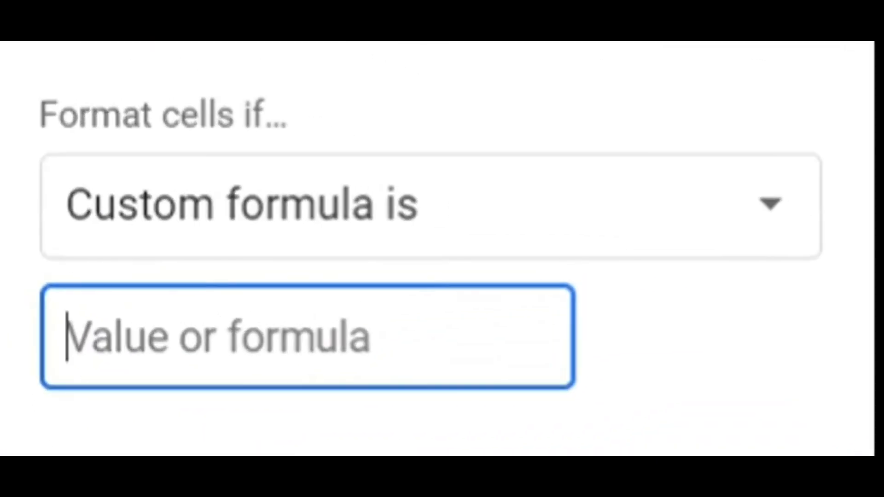
Enter the rule's formula as =$h$7=INDIRECT("AnswerKey!$B$1") to compare the first answer with the answer key.
{"action": "type", "text": "=$"}
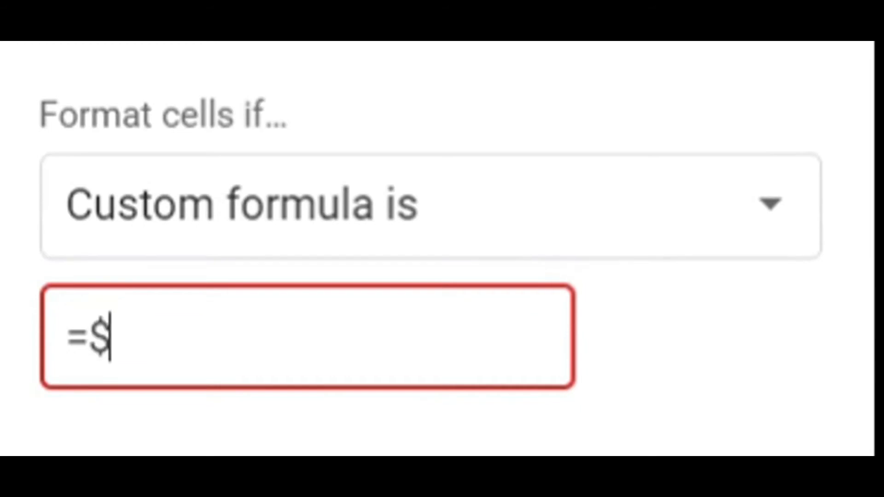
{"action": "type", "text": "h$7"}
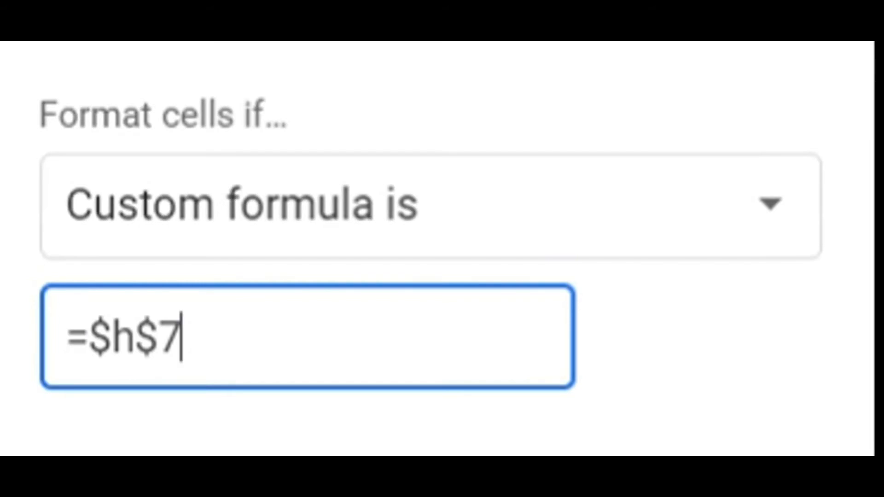
{"action": "type", "text": "="}
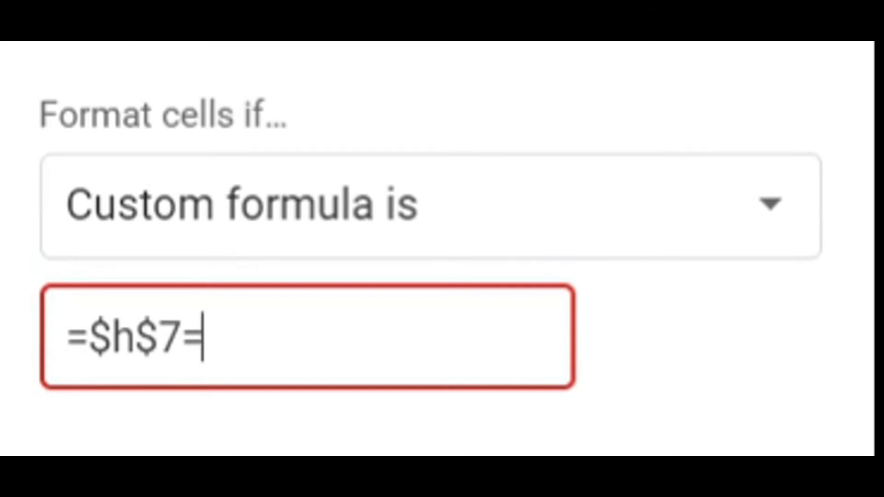
{"action": "type", "text": "INDIRECT"}
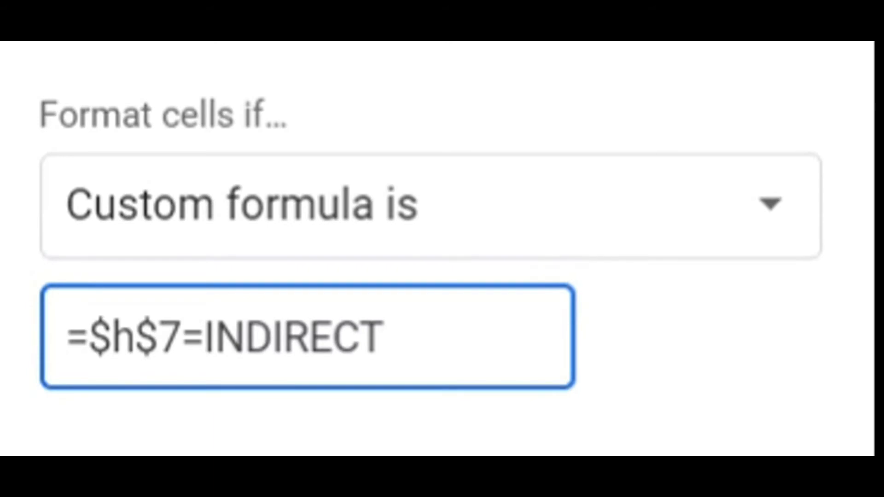
{"action": "type", "text": "("}
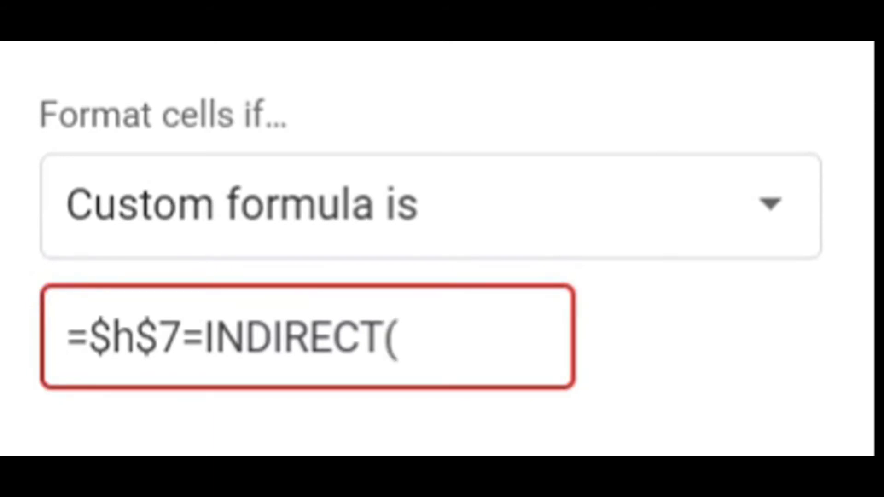
{"action": "type", "text": "\""}
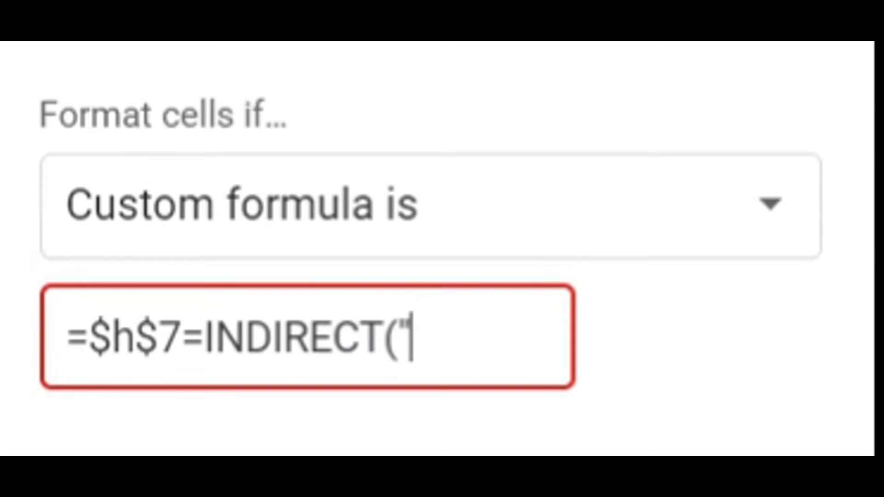
{"action": "type", "text": "Ans"}
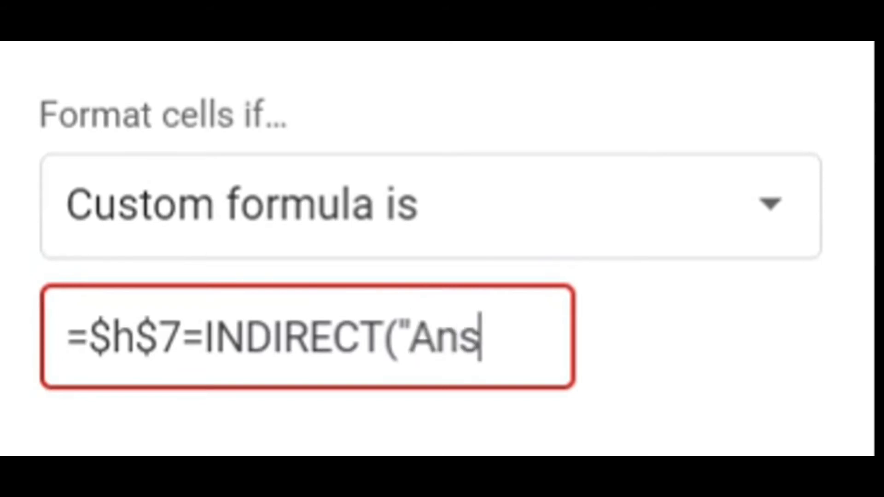
{"action": "type", "text": "werKe"}
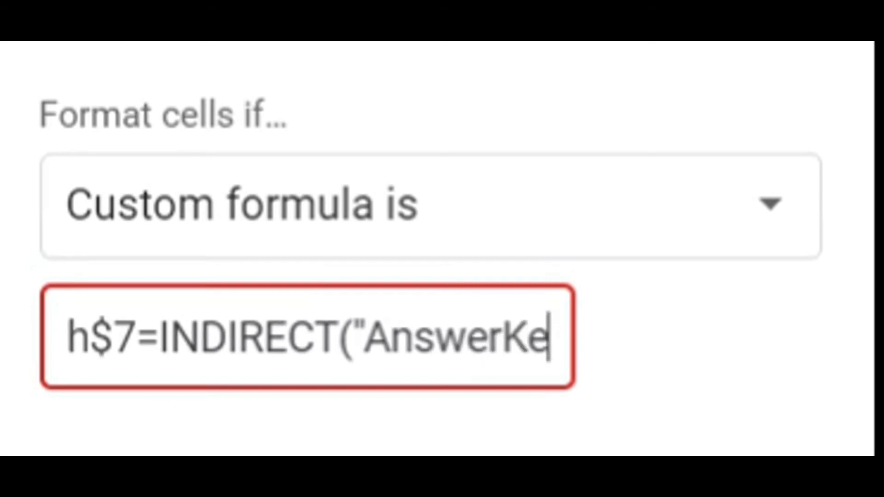
{"action": "type", "text": "y"}
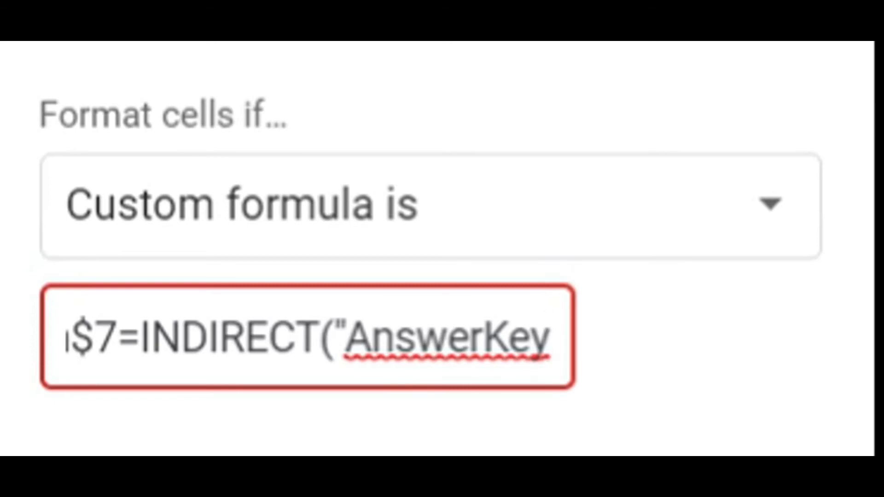
{"action": "type", "text": "!"}
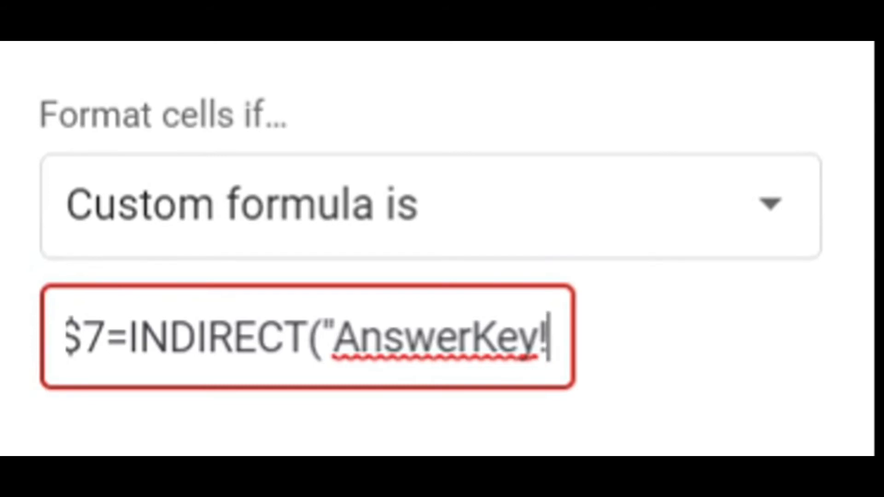
{"action": "type", "text": "$B"}
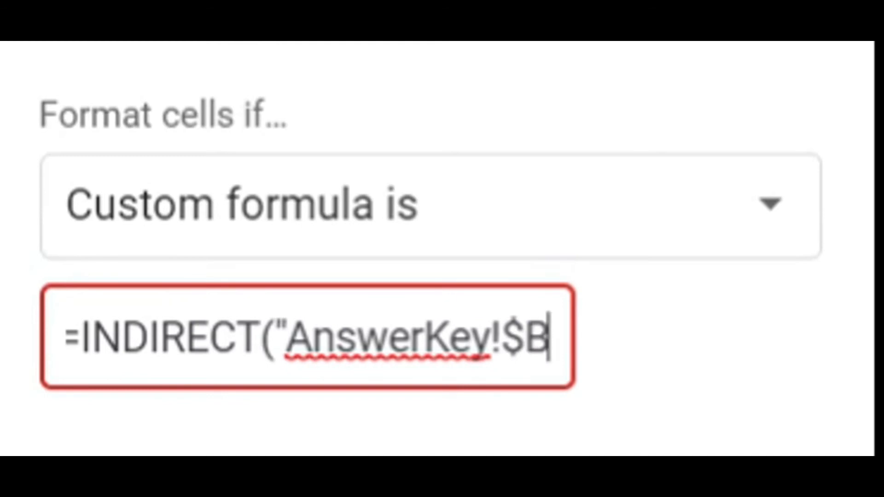
{"action": "type", "text": "$1"}
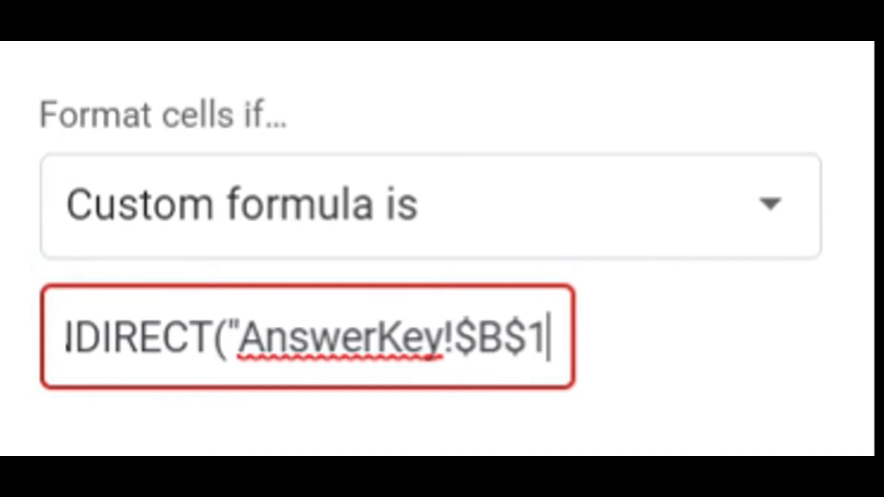
{"action": "type", "text": ")"}
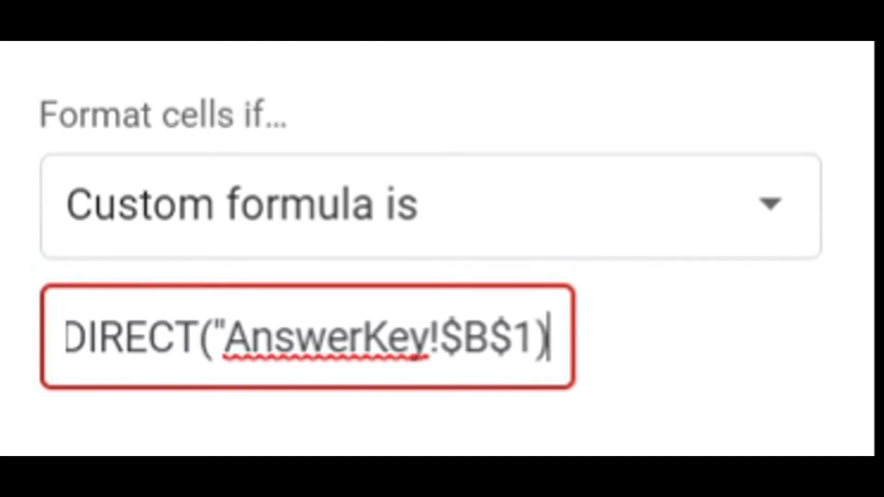
{"action": "key", "text": "Left"}
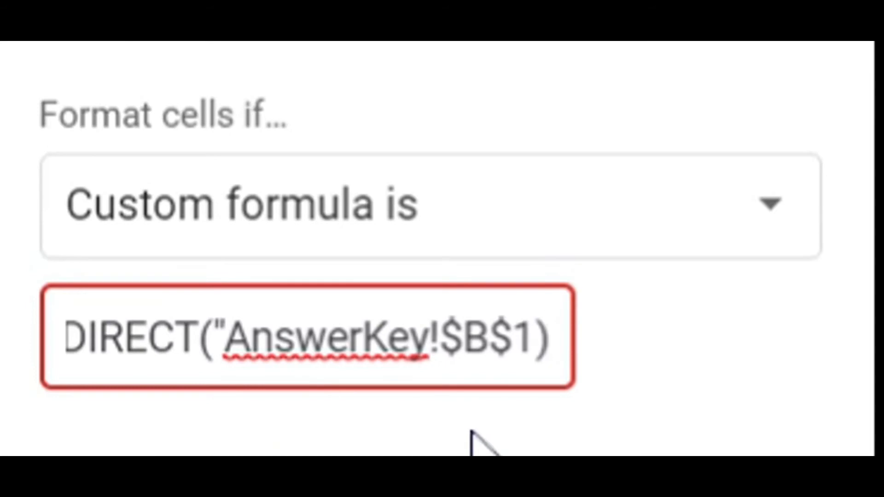
{"action": "type", "text": "\""}
{"action": "key", "text": "Right"}
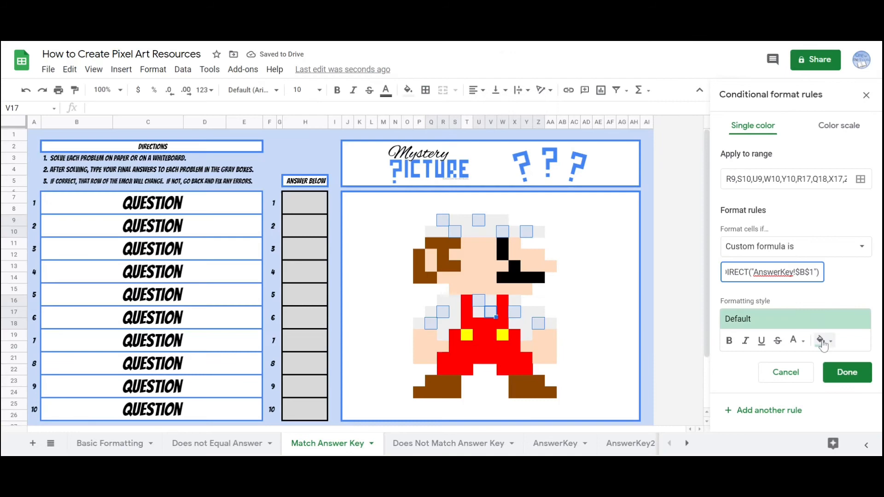
Set the rule's fill to the light gray of the hat and shirt, and save the rule.
{"action": "left_click", "coordinate": [822, 341]}
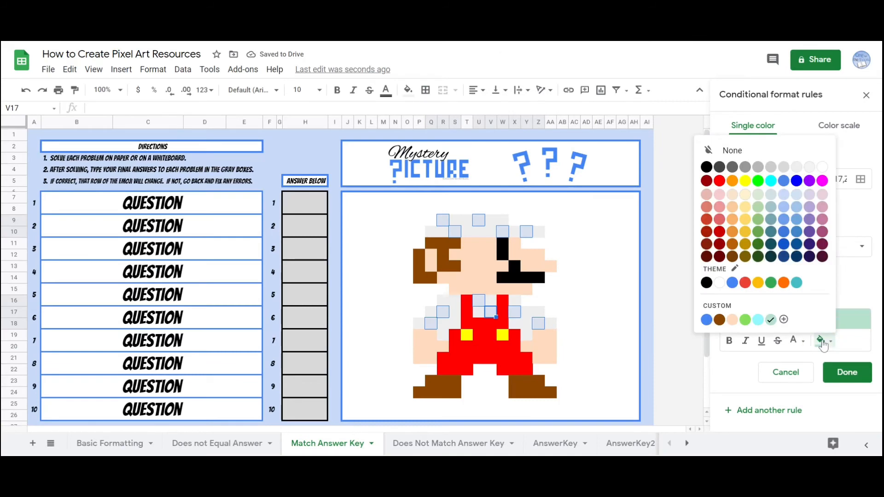
{"action": "left_click", "coordinate": [797, 167]}
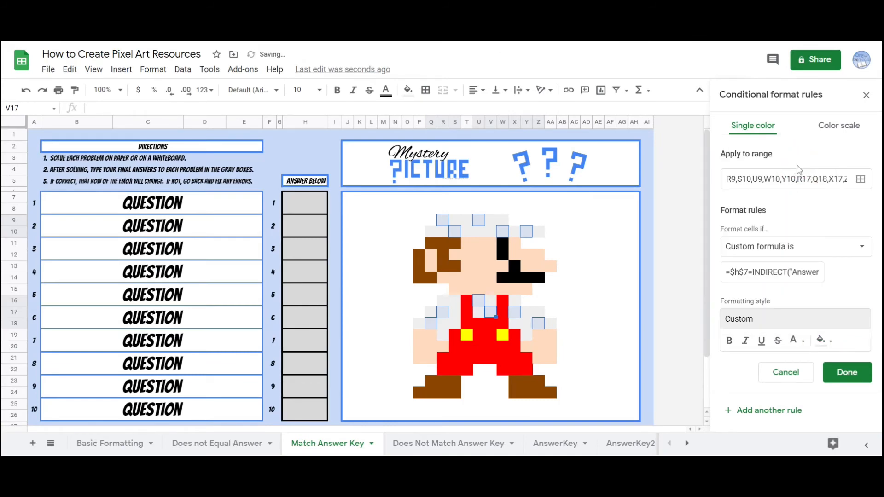
{"action": "left_click", "coordinate": [843, 381]}
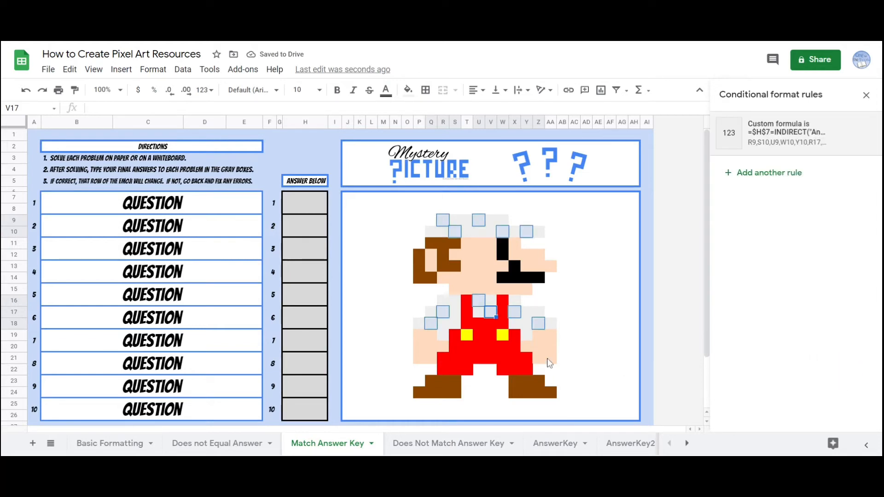
Reset the regular fill color of the selected hat and shirt cells and deselect them.
{"action": "left_click", "coordinate": [408, 90]}
{"action": "left_click", "coordinate": [433, 118]}
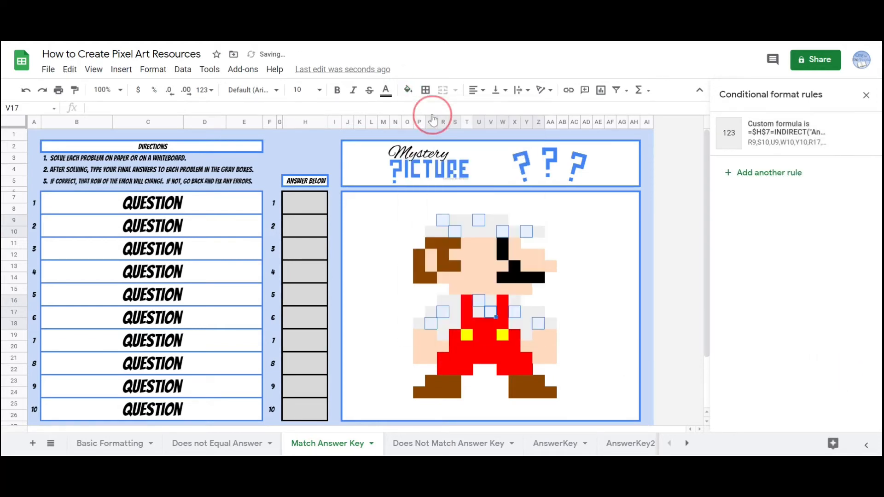
{"action": "left_click", "coordinate": [598, 244]}
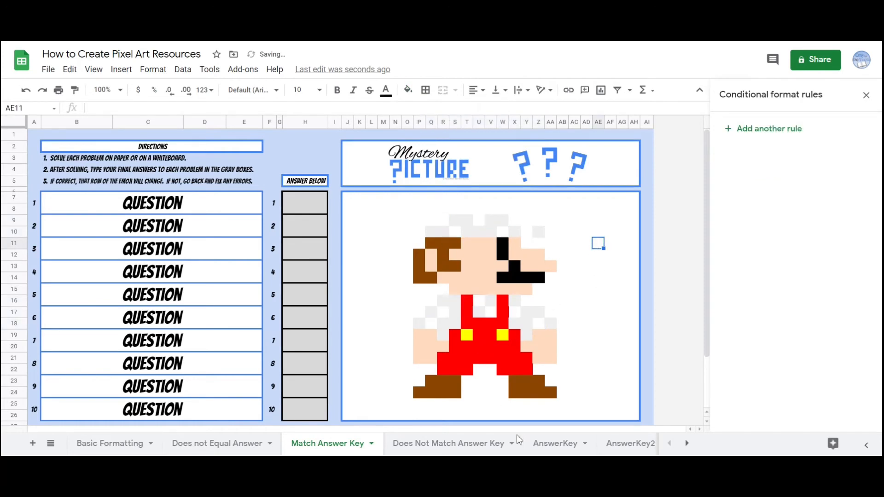
Look up the first answer on the AnswerKey sheet, test it by entering 1 for question 1 on Match Answer Key, and clear it.
{"action": "left_click", "coordinate": [555, 445]}
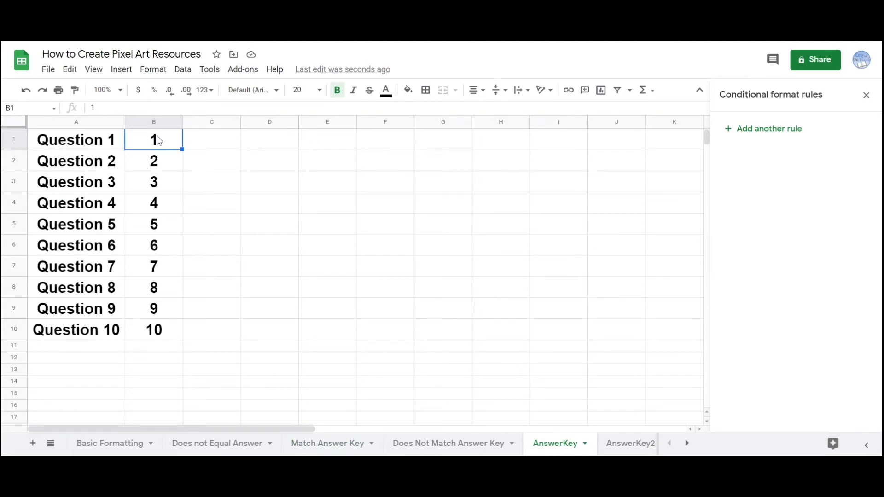
{"action": "left_click", "coordinate": [355, 444]}
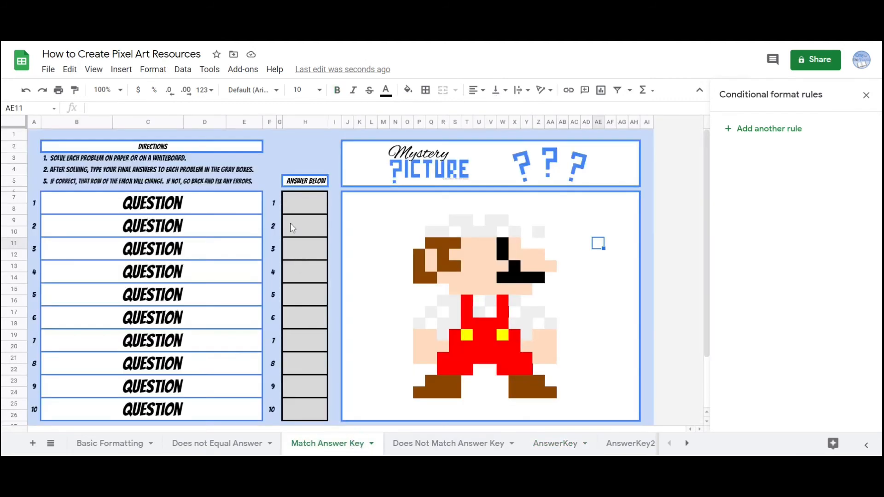
{"action": "left_click", "coordinate": [312, 211]}
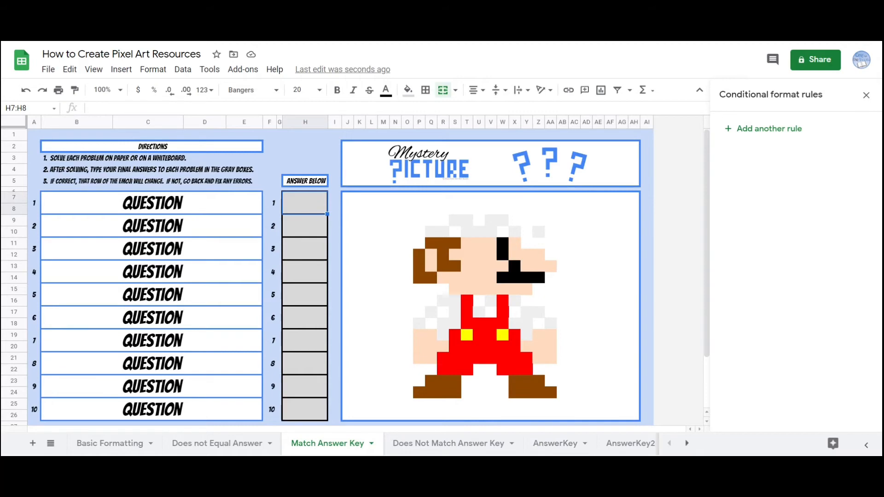
{"action": "type", "text": "1"}
{"action": "key", "text": "Return"}
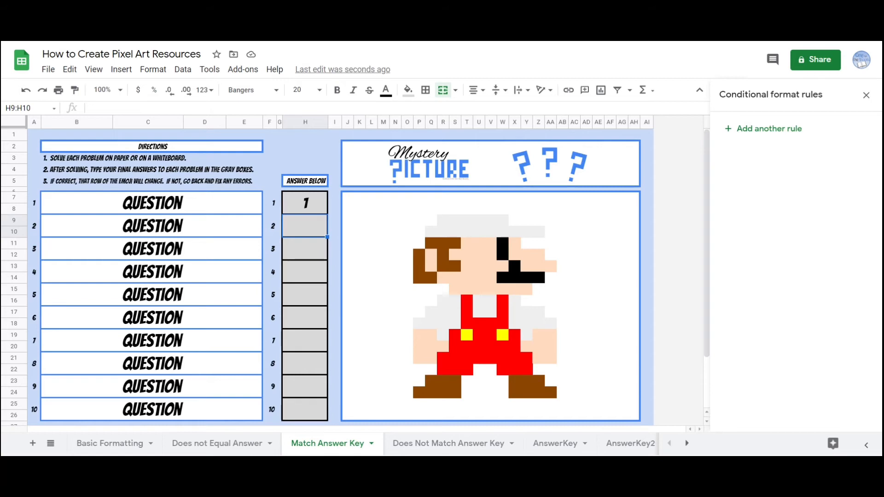
{"action": "key", "text": "Up"}
{"action": "key", "text": "Delete"}
{"action": "key", "text": "Down"}
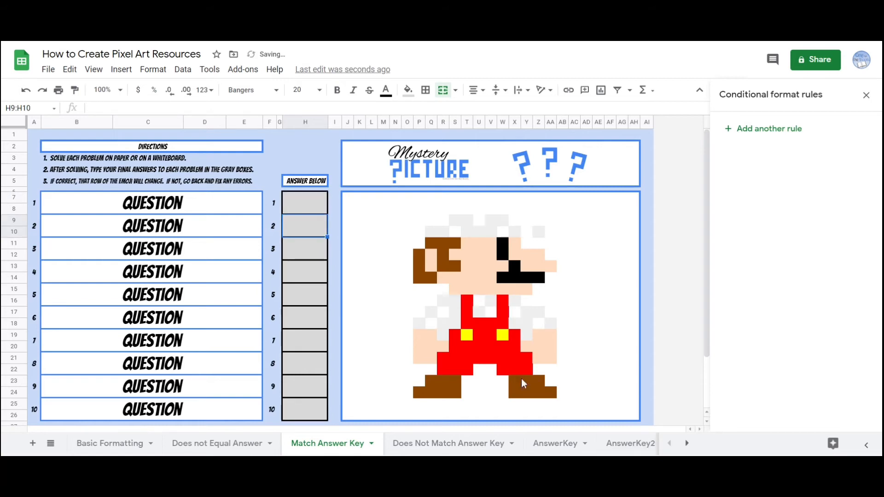
Create a custom-formula conditional formatting rule for the scattered red overalls cells R22, T21, V20, U19, T16, W17, X22 and X20.
{"action": "left_click", "coordinate": [443, 370]}
{"action": "left_click", "coordinate": [467, 358]}
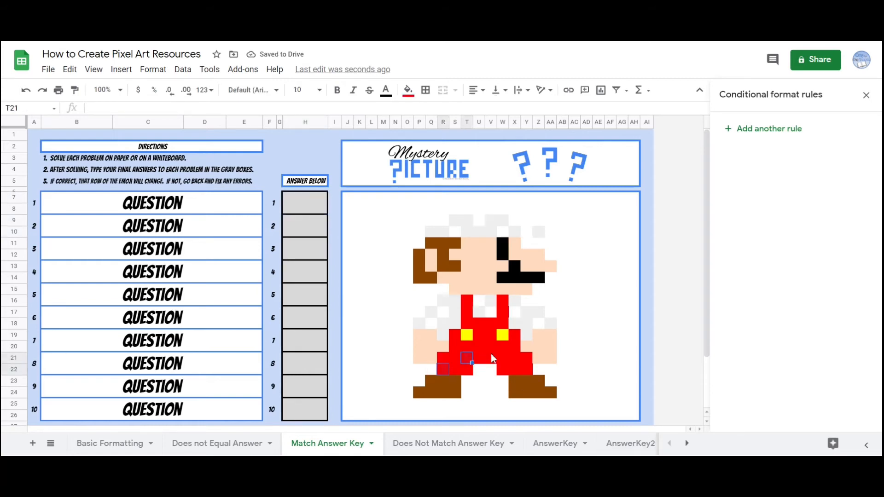
{"action": "left_click", "coordinate": [490, 348]}
{"action": "left_click", "coordinate": [480, 334]}
{"action": "left_click", "coordinate": [466, 301]}
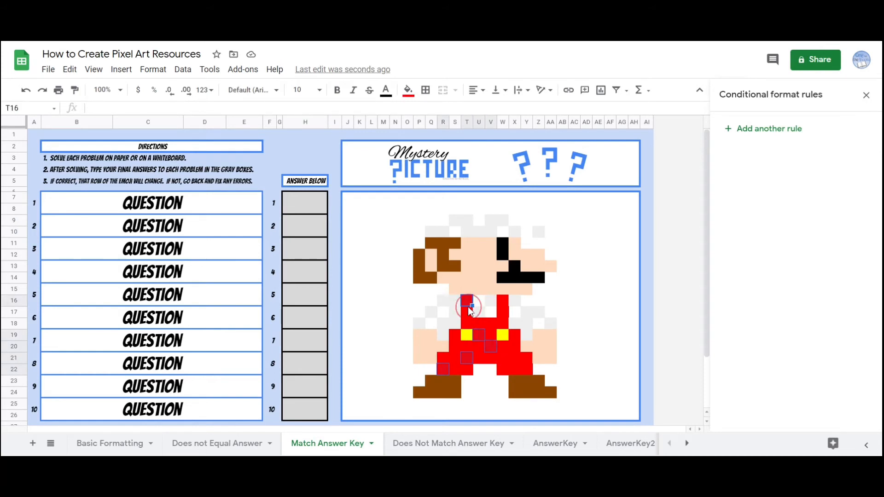
{"action": "left_click", "coordinate": [502, 312]}
{"action": "left_click", "coordinate": [513, 368]}
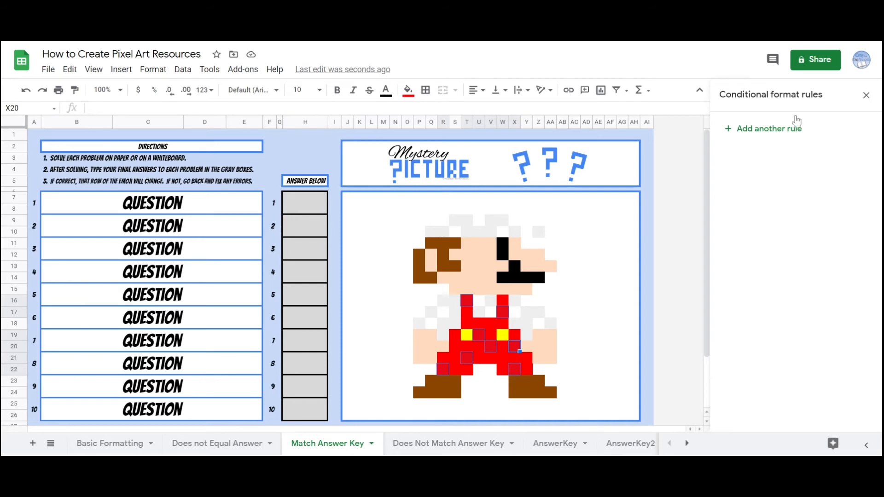
{"action": "left_click", "coordinate": [769, 130]}
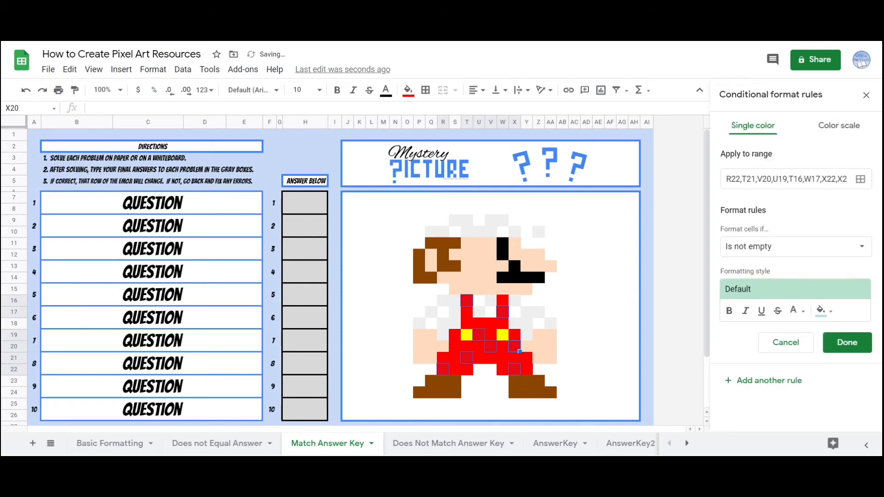
{"action": "left_click", "coordinate": [799, 248]}
{"action": "scroll", "coordinate": [796, 322], "scroll_direction": "down", "scroll_amount": 5}
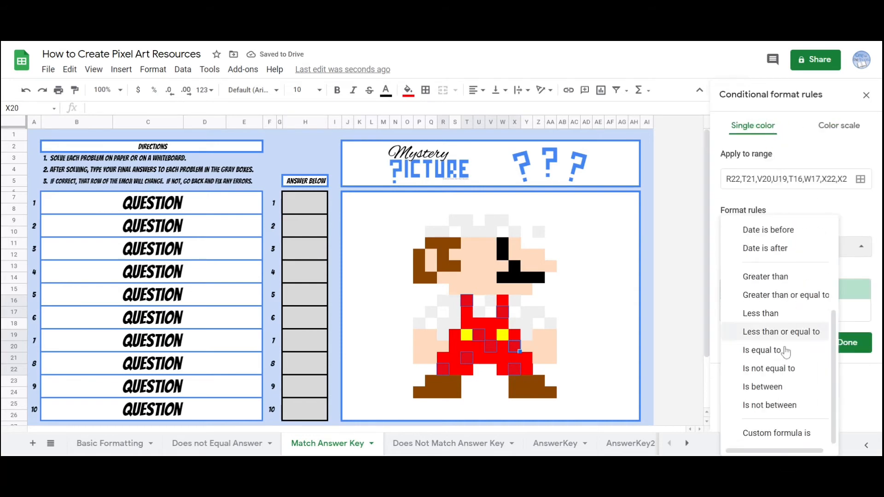
{"action": "left_click", "coordinate": [782, 435]}
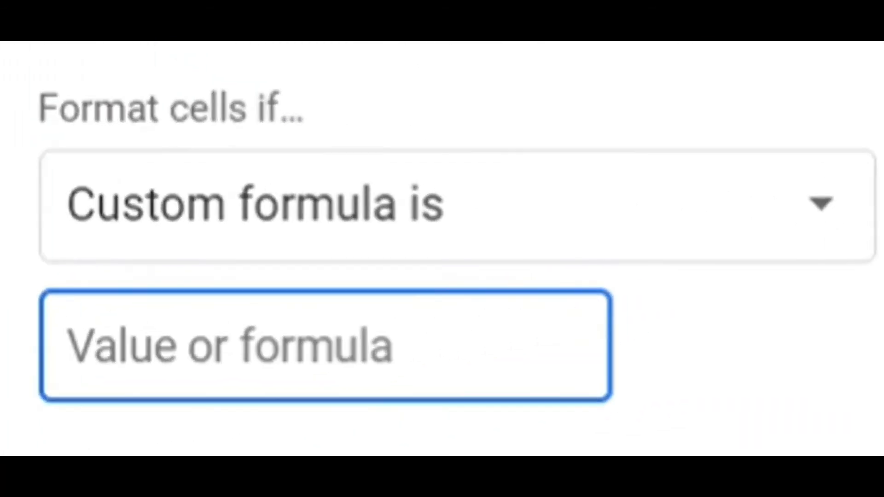
Set the rule's formula to =$H$9=INDIRECT("AnswerKey!$B$2") to compare the second answer with the answer key.
{"action": "type", "text": "=INDIRECT(\"AnswerKey!$B$2\")"}
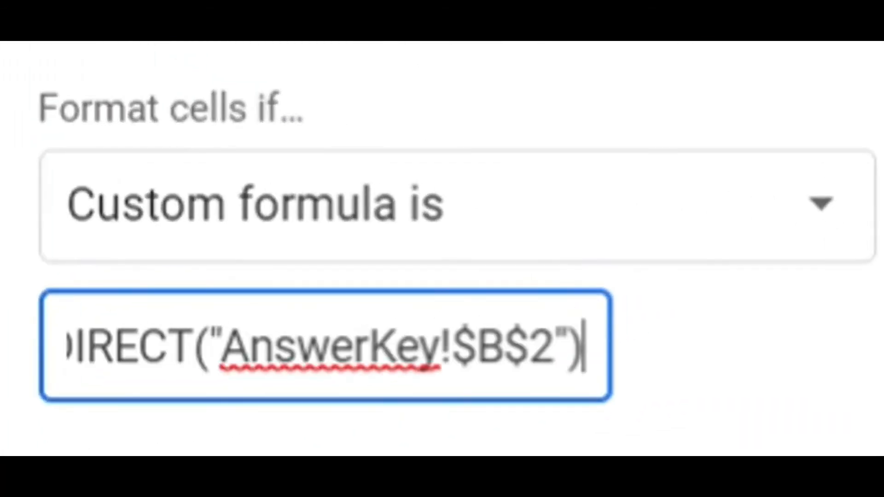
{"action": "left_click", "coordinate": [454, 358]}
{"action": "key", "text": "Left"}
{"action": "key", "text": "Left"}
{"action": "key", "text": "Left"}
{"action": "key", "text": "Left"}
{"action": "key", "text": "Left"}
{"action": "key", "text": "Left"}
{"action": "key", "text": "Left"}
{"action": "key", "text": "Left"}
{"action": "key", "text": "Left"}
{"action": "key", "text": "Left"}
{"action": "key", "text": "Left"}
{"action": "left_click_drag", "start_coordinate": [246, 350], "coordinate": [66, 350]}
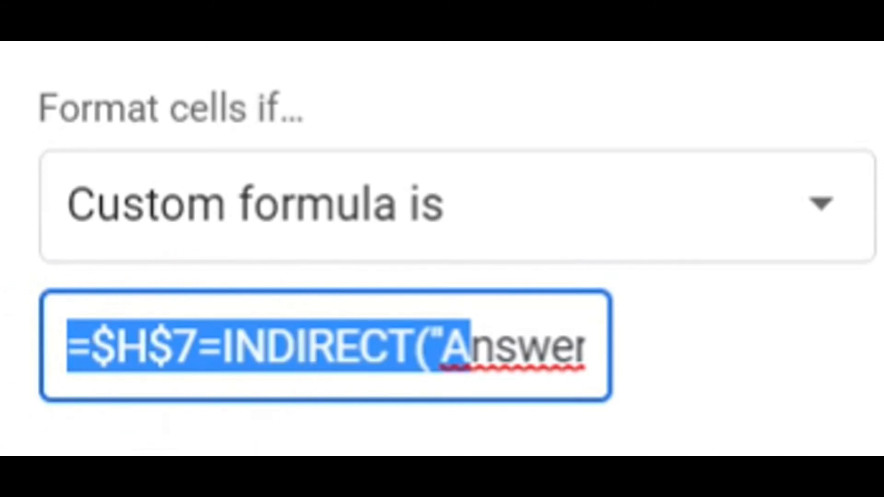
{"action": "left_click", "coordinate": [198, 354]}
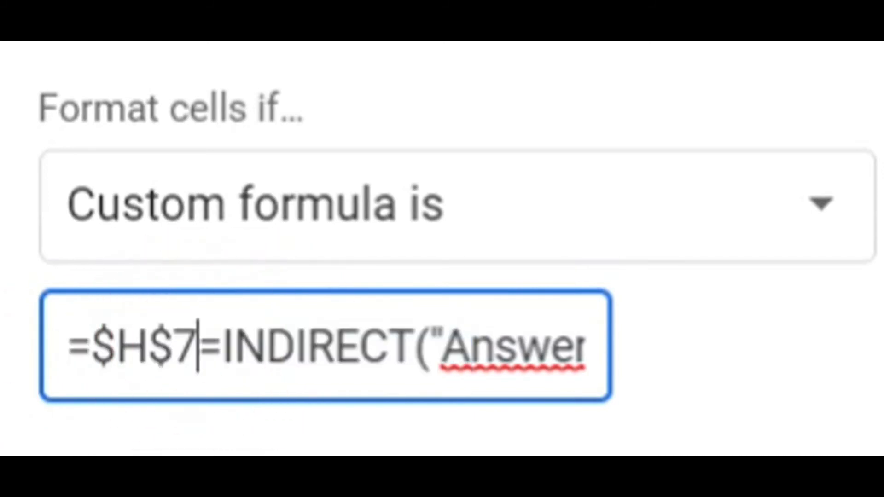
{"action": "key", "text": "BackSpace"}
{"action": "type", "text": "9"}
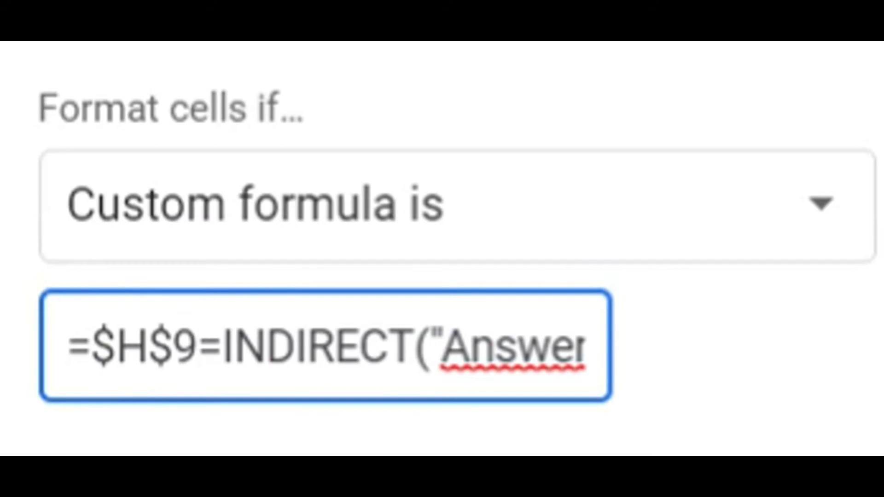
{"action": "key", "text": "Right"}
{"action": "key", "text": "Right"}
{"action": "key", "text": "Right"}
{"action": "key", "text": "Right"}
{"action": "key", "text": "Right"}
{"action": "key", "text": "Right"}
{"action": "key", "text": "Right"}
{"action": "key", "text": "Right"}
{"action": "key", "text": "Right"}
{"action": "key", "text": "Right"}
{"action": "key", "text": "Right"}
{"action": "key", "text": "Right"}
{"action": "key", "text": "Right"}
{"action": "key", "text": "Right"}
{"action": "key", "text": "Right"}
{"action": "key", "text": "Right"}
{"action": "key", "text": "Right"}
{"action": "key", "text": "Right"}
{"action": "key", "text": "Right"}
{"action": "key", "text": "Right"}
{"action": "key", "text": "Right"}
{"action": "key", "text": "Right"}
{"action": "key", "text": "Right"}
{"action": "key", "text": "Right"}
{"action": "key", "text": "Left"}
{"action": "key", "text": "Left"}
{"action": "key", "text": "Left"}
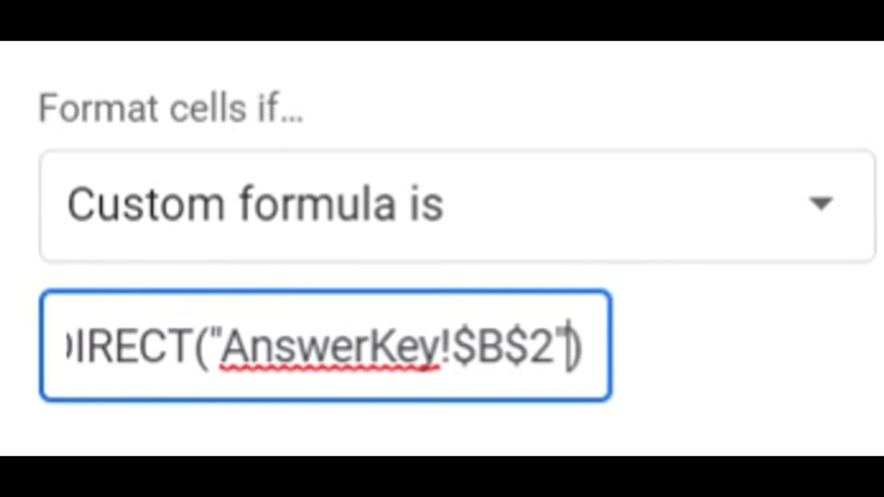
{"action": "key", "text": "Left"}
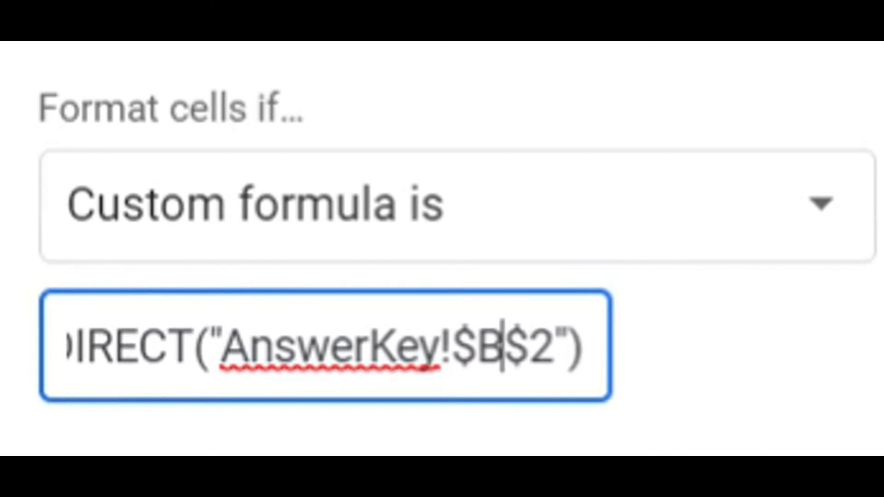
{"action": "key", "text": "Right"}
{"action": "key", "text": "Right"}
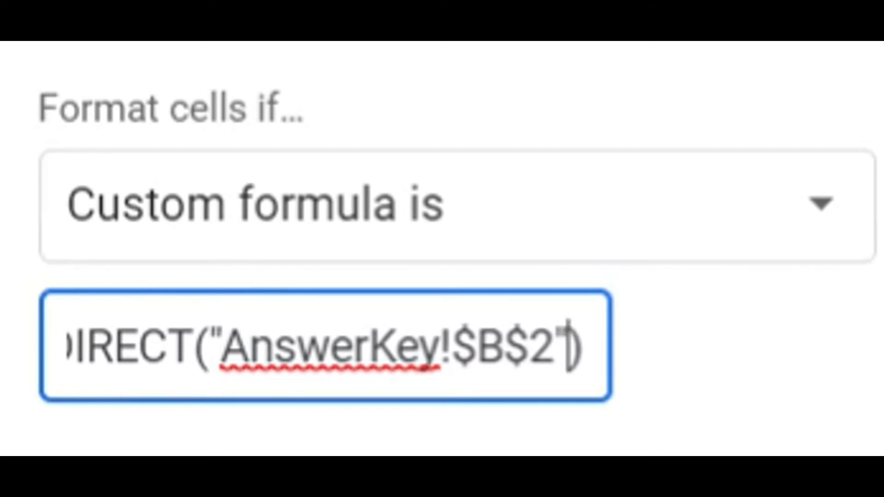
{"action": "key", "text": "Right"}
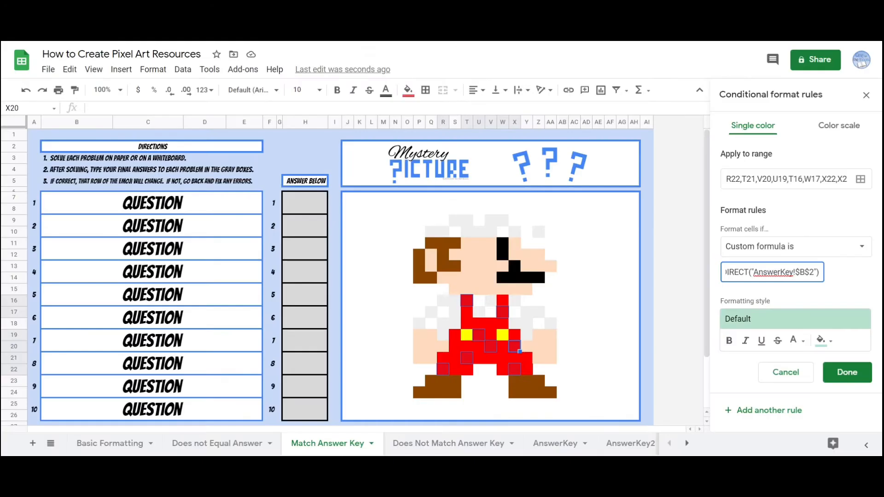
Set the rule's fill to red, save the rule, and reset the regular fill color of the selected overalls cells.
{"action": "left_click", "coordinate": [819, 341]}
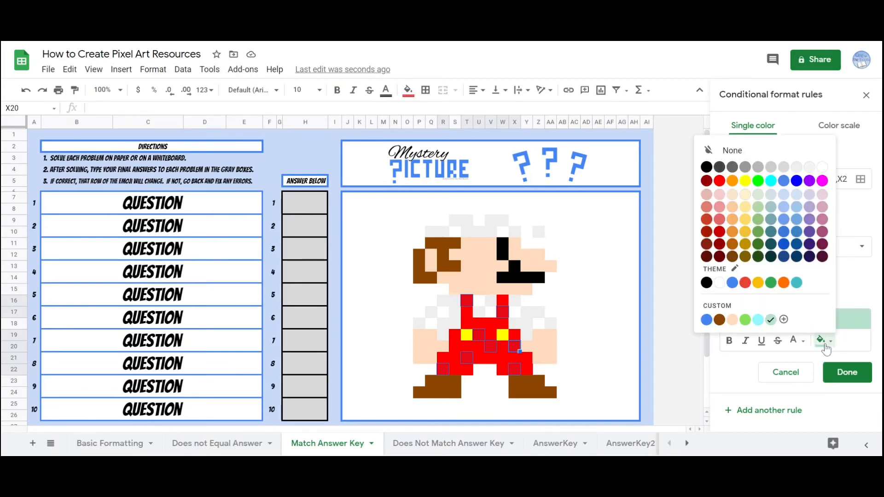
{"action": "left_click", "coordinate": [718, 181]}
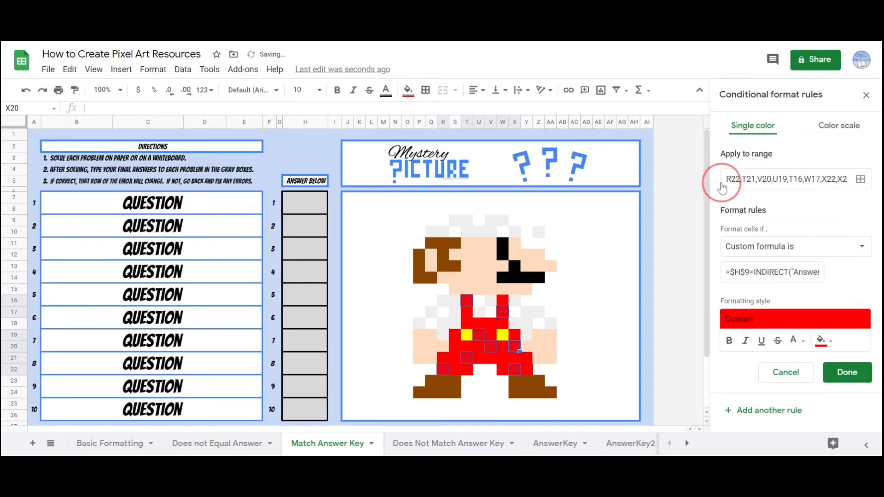
{"action": "left_click", "coordinate": [845, 371]}
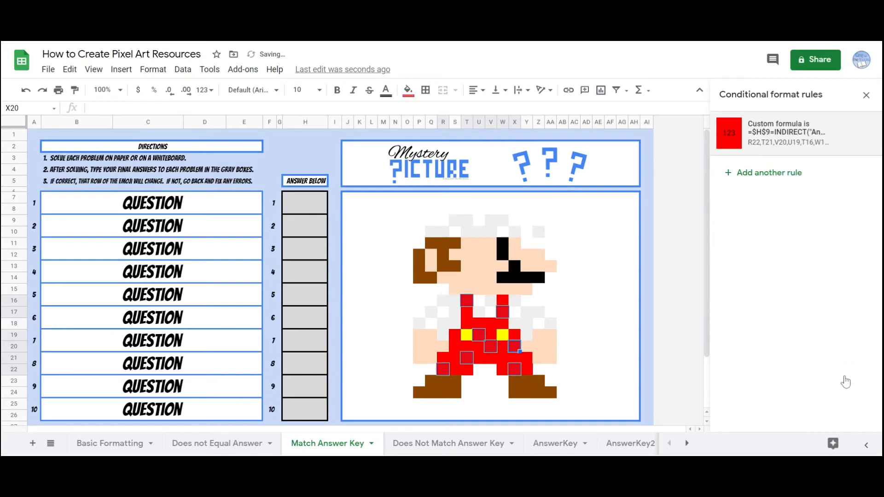
{"action": "left_click", "coordinate": [407, 90]}
{"action": "left_click", "coordinate": [427, 112]}
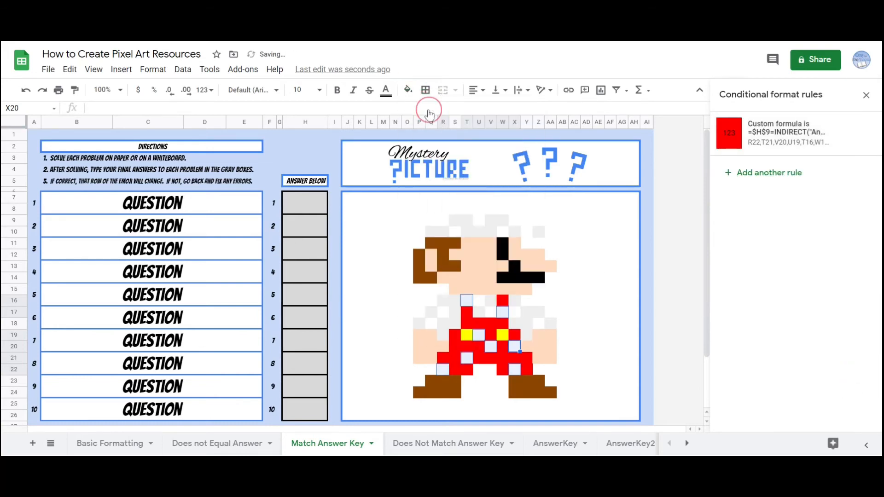
Test both rules by entering 1 and 2 as the answers to questions 1 and 2, and clear both answers.
{"action": "left_click", "coordinate": [307, 207]}
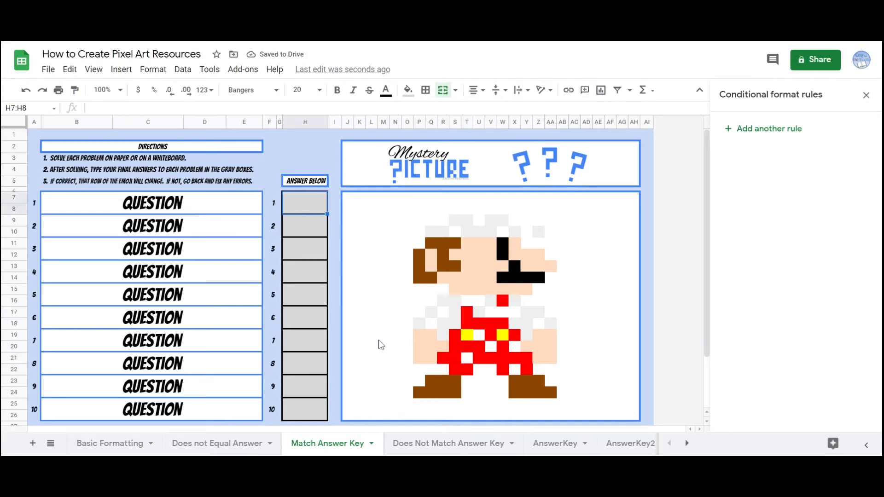
{"action": "type", "text": "1"}
{"action": "key", "text": "Return"}
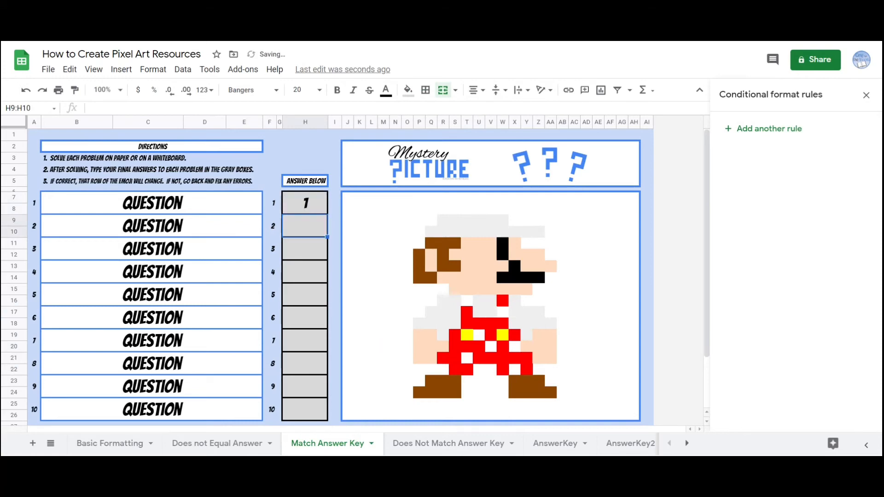
{"action": "type", "text": "2"}
{"action": "key", "text": "Return"}
{"action": "key", "text": "Up"}
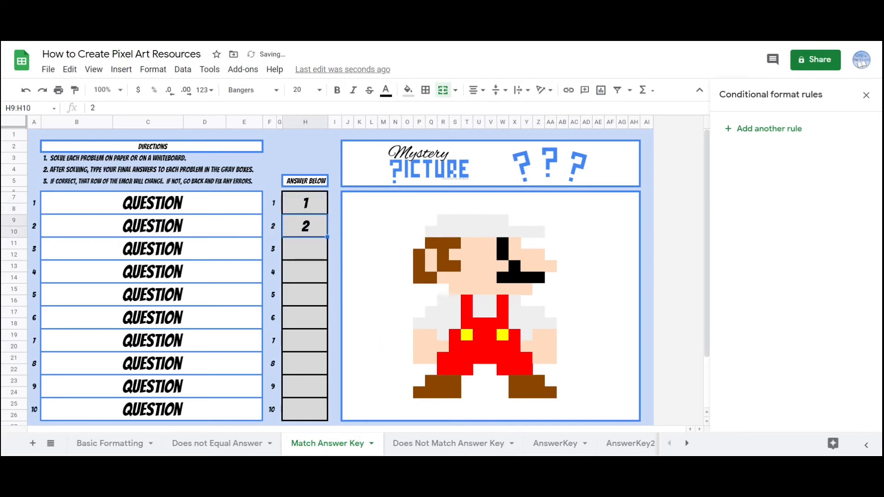
{"action": "key", "text": "Delete"}
{"action": "key", "text": "Up"}
{"action": "key", "text": "Delete"}
{"action": "key", "text": "Down"}
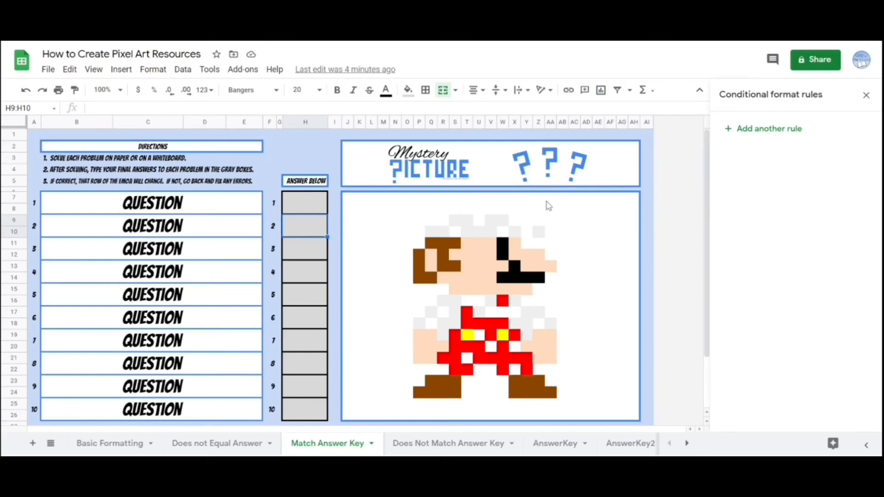
Create a custom-formula rule for scattered skin-tone face and arm cells that compares $H$11 with the answer key, and choose its fill color.
{"action": "left_click", "coordinate": [478, 266]}
{"action": "left_click", "coordinate": [479, 278], "text": "ctrl"}
{"action": "left_click", "coordinate": [538, 346], "text": "ctrl"}
{"action": "left_click", "coordinate": [418, 346], "text": "ctrl"}
{"action": "left_click", "coordinate": [418, 334], "text": "ctrl"}
{"action": "left_click", "coordinate": [538, 358], "text": "ctrl"}
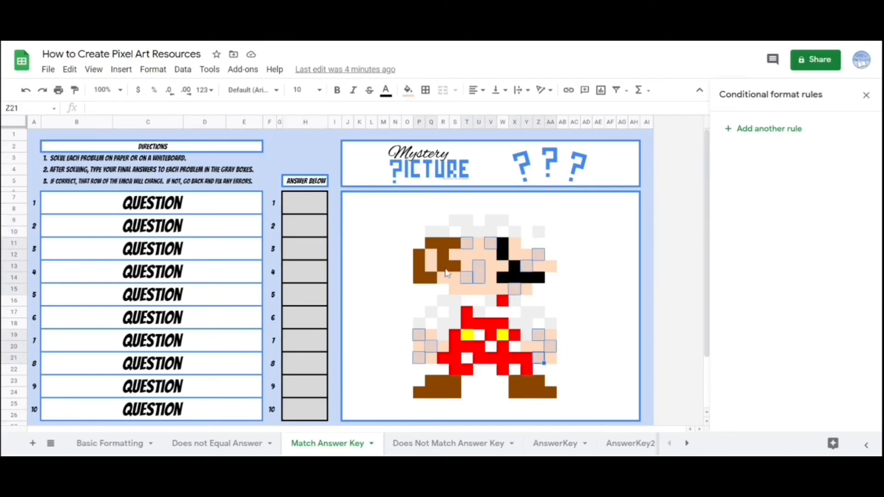
{"action": "left_click", "coordinate": [430, 266], "text": "ctrl"}
{"action": "left_click", "coordinate": [782, 247]}
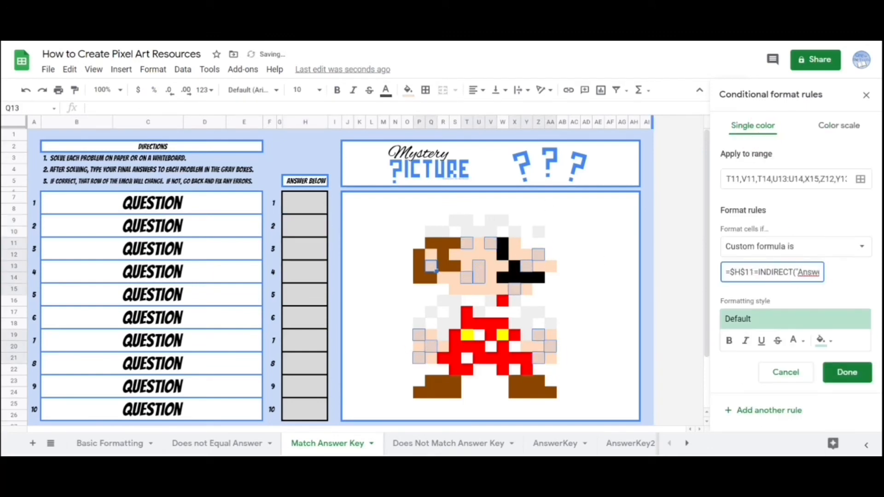
{"action": "left_click", "coordinate": [824, 340]}
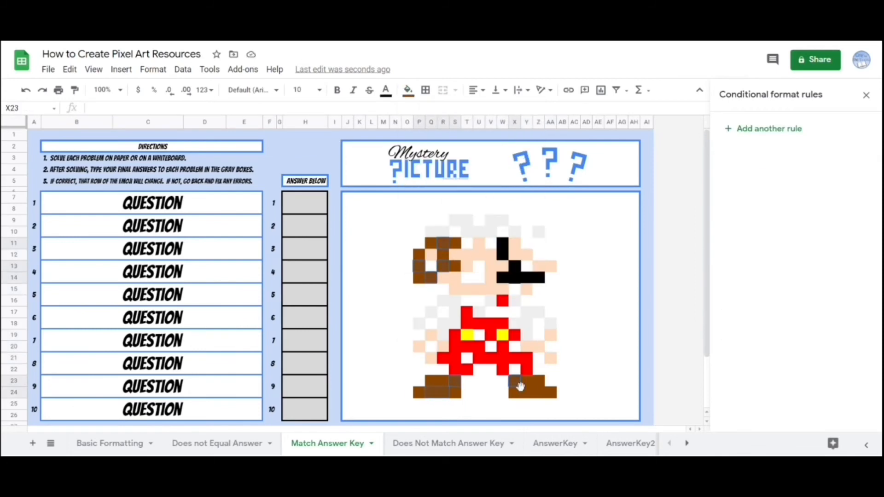
Create an answer-key formula rule with a brown fill for the selected hair and shoe cells, save it, and reset their regular fill color.
{"action": "left_click", "coordinate": [764, 128]}
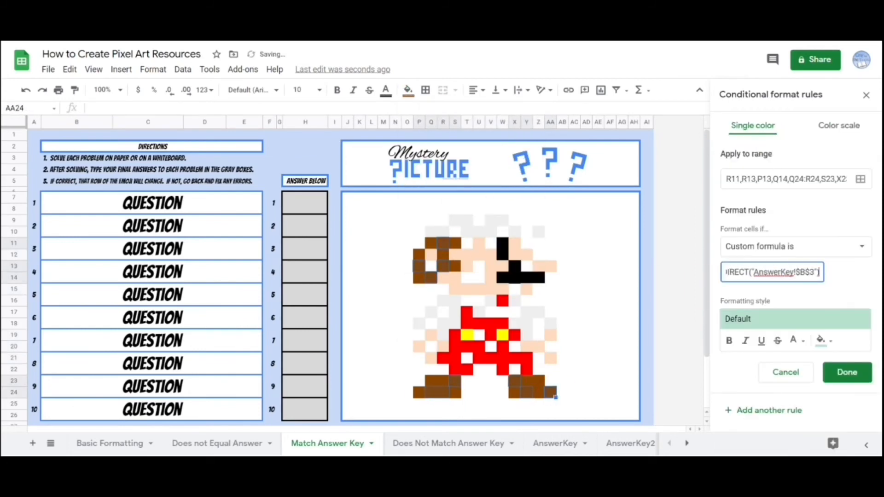
{"action": "left_click", "coordinate": [823, 340]}
{"action": "left_click", "coordinate": [719, 319]}
{"action": "left_click", "coordinate": [846, 372]}
{"action": "left_click", "coordinate": [408, 90]}
{"action": "left_click", "coordinate": [431, 111]}
Add an answer-key custom-formula rule with a red fill to more red overalls cells, including S21:S22, U21:V21, V18, T17 and W16.
{"action": "left_click_drag", "start_coordinate": [455, 358], "coordinate": [455, 369]}
{"action": "left_click_drag", "start_coordinate": [490, 358], "coordinate": [479, 360]}
{"action": "left_click", "coordinate": [516, 361], "text": "ctrl"}
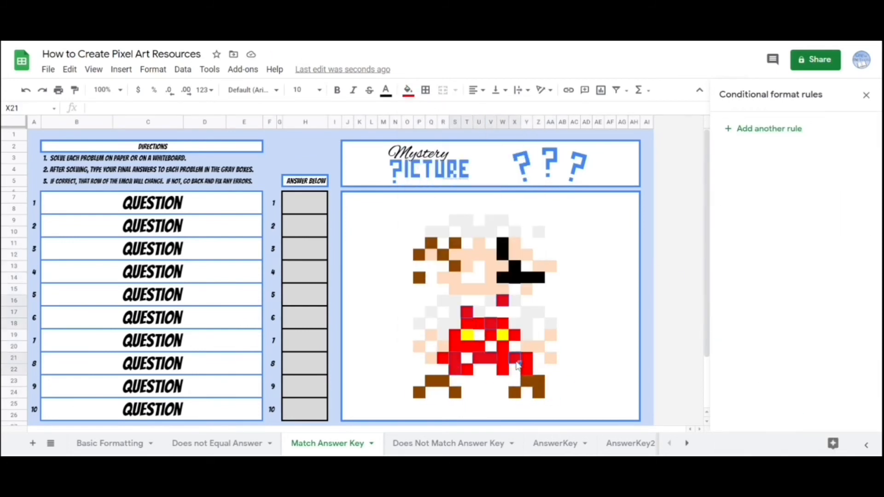
{"action": "left_click", "coordinate": [527, 370], "text": "ctrl"}
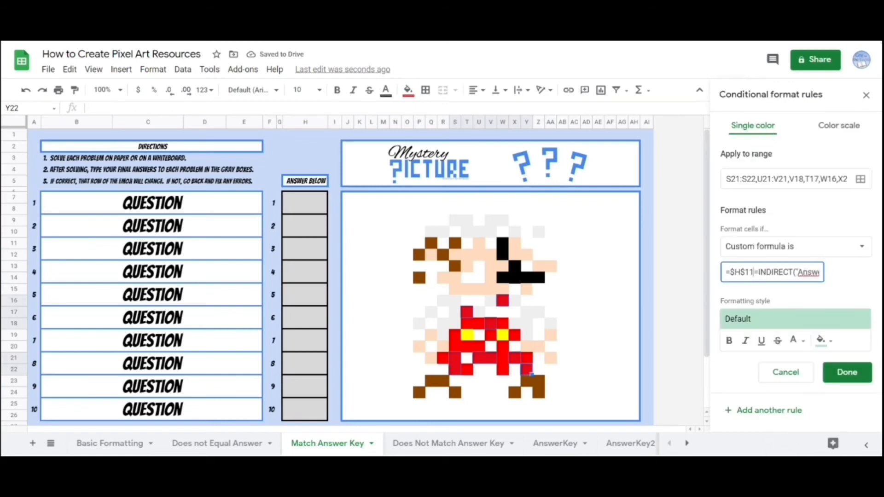
{"action": "key", "text": "ctrl+a"}
{"action": "key", "text": "ctrl+c"}
{"action": "left_click", "coordinate": [824, 341]}
{"action": "left_click", "coordinate": [720, 179]}
{"action": "left_click", "coordinate": [846, 372]}
Create a conditional formatting rule for the black cells Y14, W14, X13 and W11, pasting the copied answer-key formula as its custom formula.
{"action": "left_click", "coordinate": [526, 278]}
{"action": "left_click", "coordinate": [502, 278], "text": "ctrl"}
{"action": "left_click", "coordinate": [514, 266], "text": "ctrl"}
{"action": "left_click", "coordinate": [502, 244], "text": "ctrl"}
{"action": "left_click", "coordinate": [763, 129]}
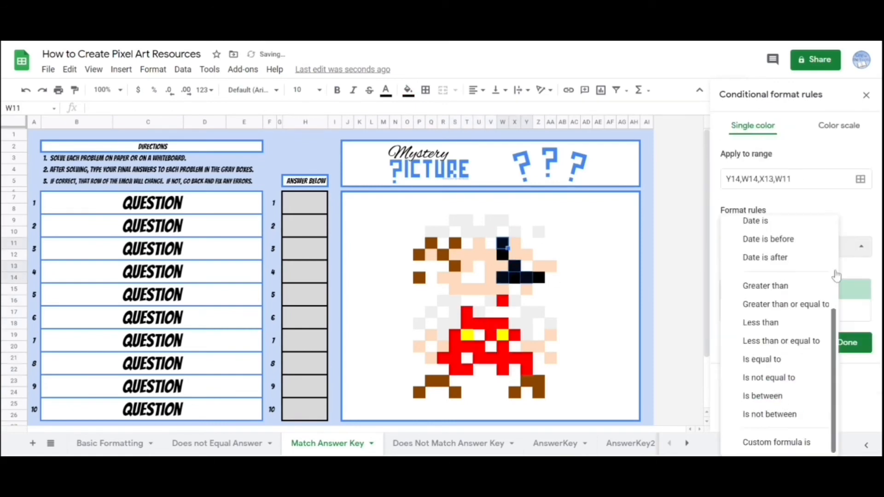
{"action": "left_click", "coordinate": [777, 441]}
{"action": "key", "text": "ctrl+v"}
Set the rule's fill to black, save the rule, and reset the regular fill color of the selected black cells.
{"action": "left_click", "coordinate": [706, 165]}
{"action": "left_click", "coordinate": [844, 371]}
{"action": "left_click", "coordinate": [408, 91]}
{"action": "left_click", "coordinate": [439, 114]}
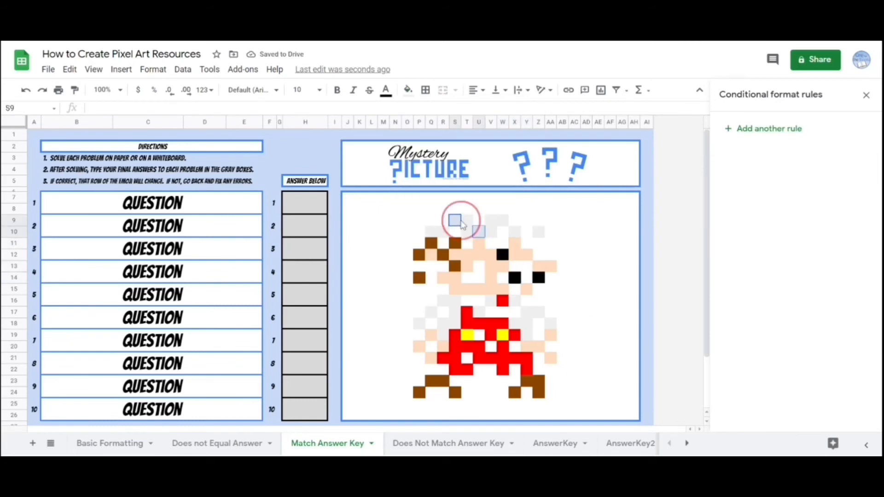
Create a custom-formula rule comparing H17 with the AnswerKey sheet for more light gray cells, including U10, S9, V9, X10 and Z10.
{"action": "left_click", "coordinate": [764, 130]}
{"action": "left_click", "coordinate": [796, 246]}
{"action": "left_click", "coordinate": [777, 441]}
{"action": "key", "text": "ctrl+v"}
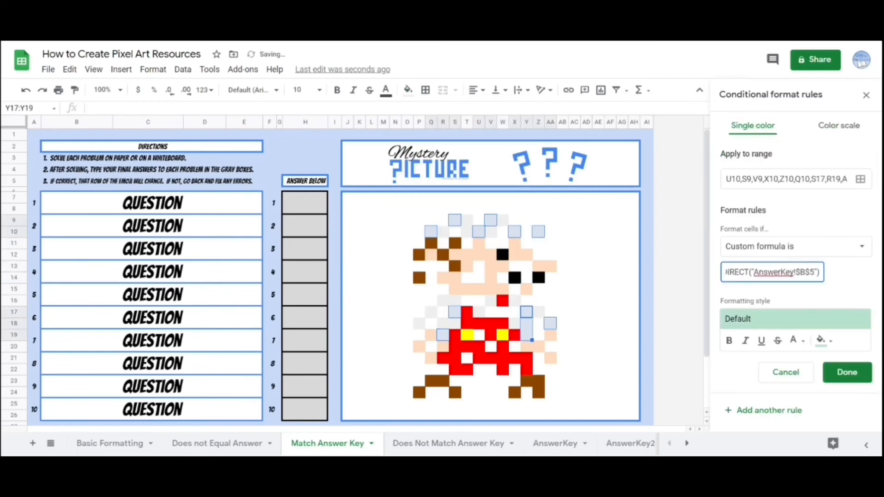
{"action": "key", "text": "BackSpace"}
{"action": "type", "text": "7"}
Set the H17 rule's fill to light gray, save it, and reset the selected cells' regular fill color.
{"action": "left_click", "coordinate": [824, 340]}
{"action": "left_click", "coordinate": [797, 166]}
{"action": "left_click", "coordinate": [846, 372]}
{"action": "left_click", "coordinate": [407, 91]}
{"action": "left_click", "coordinate": [439, 114]}
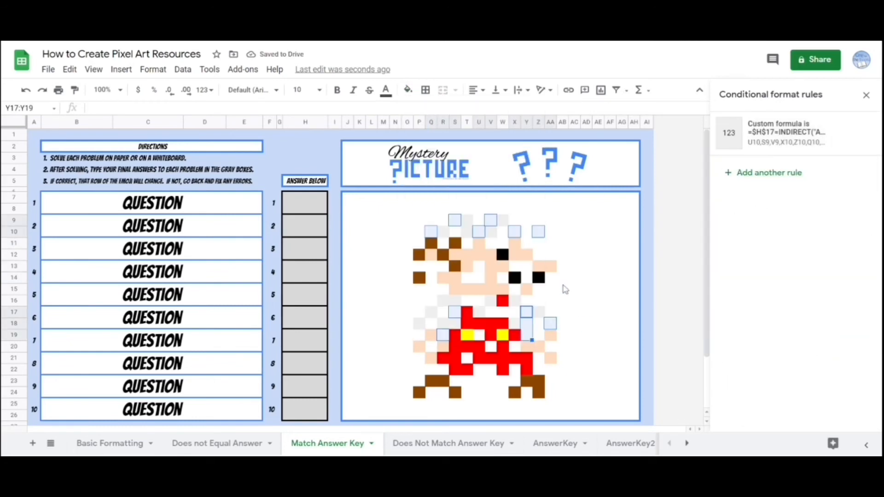
Create a custom-formula rule comparing H19 with the AnswerKey sheet for more skin-colored cells, including T12, T15, V15 and V12:V13.
{"action": "left_click", "coordinate": [466, 255]}
{"action": "left_click_drag", "start_coordinate": [491, 255], "coordinate": [491, 267], "text": "ctrl"}
{"action": "left_click", "coordinate": [466, 289], "text": "ctrl"}
{"action": "left_click", "coordinate": [491, 290], "text": "ctrl"}
{"action": "left_click", "coordinate": [503, 267], "text": "ctrl"}
{"action": "left_click", "coordinate": [527, 255], "text": "ctrl"}
{"action": "left_click", "coordinate": [431, 255], "text": "ctrl"}
{"action": "left_click", "coordinate": [430, 358], "text": "ctrl"}
{"action": "left_click", "coordinate": [430, 336], "text": "ctrl"}
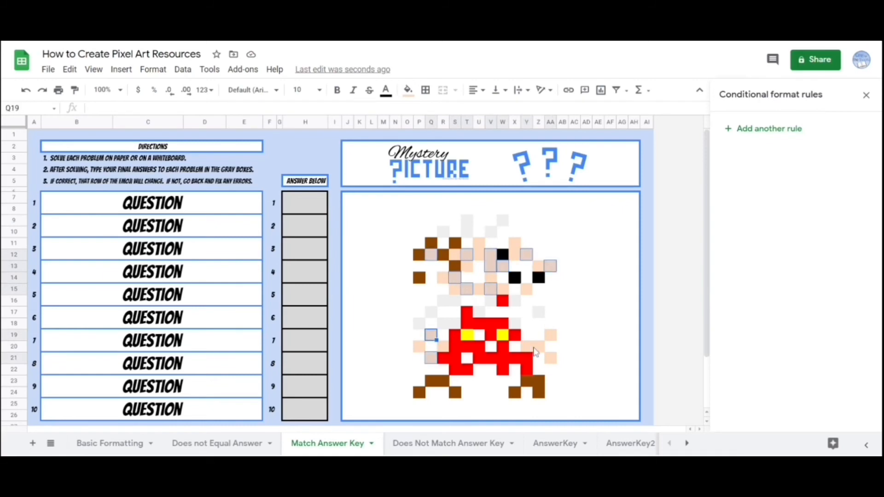
{"action": "left_click", "coordinate": [538, 347], "text": "ctrl"}
{"action": "left_click", "coordinate": [550, 335], "text": "ctrl"}
{"action": "left_click", "coordinate": [763, 129]}
{"action": "left_click", "coordinate": [796, 246]}
{"action": "left_click", "coordinate": [777, 441]}
{"action": "key", "text": "BackSpace"}
{"action": "type", "text": "9"}
Set the H19 rule's fill to the custom peach color, save it, and reset the selected skin cells' regular fill.
{"action": "left_click", "coordinate": [823, 342]}
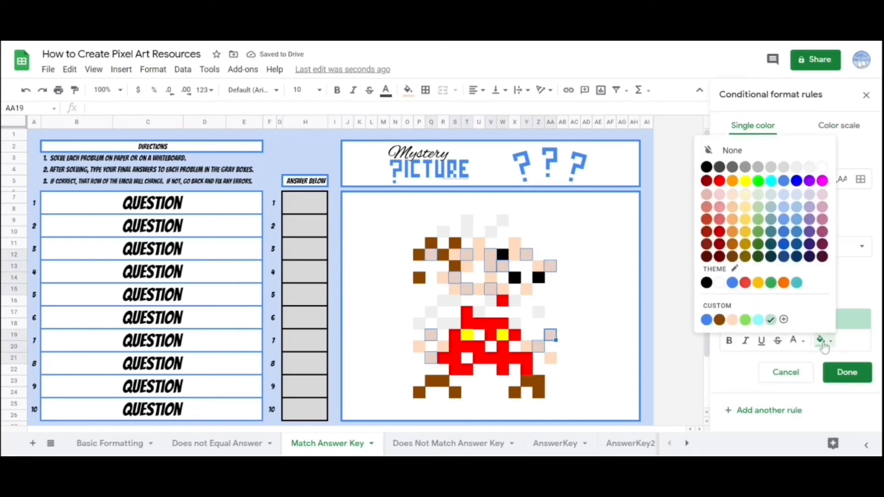
{"action": "left_click", "coordinate": [734, 321]}
{"action": "left_click", "coordinate": [835, 371]}
{"action": "left_click", "coordinate": [408, 90]}
{"action": "left_click", "coordinate": [449, 112]}
Review the conditional format rules applied to P9:AC25, then check individual red and light gray areas of the picture.
{"action": "left_click_drag", "start_coordinate": [574, 221], "coordinate": [421, 407]}
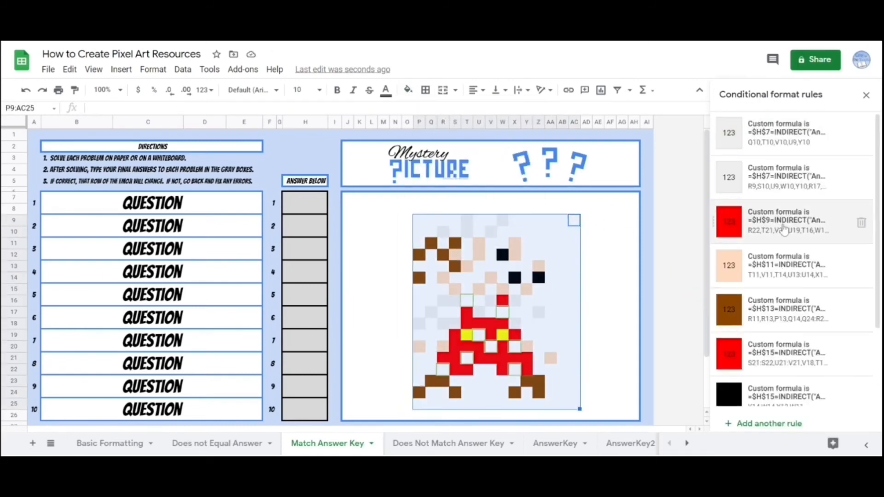
{"action": "scroll", "coordinate": [783, 225], "scroll_direction": "down", "scroll_amount": 3}
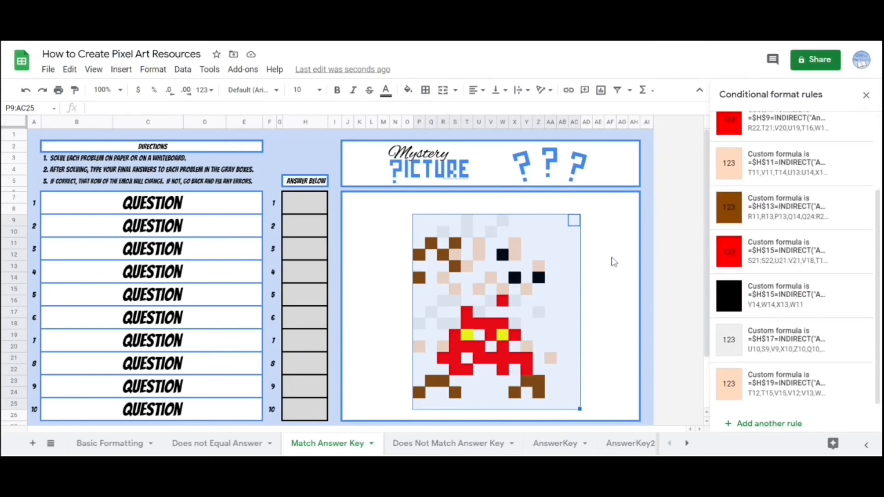
{"action": "left_click", "coordinate": [598, 289]}
{"action": "left_click", "coordinate": [475, 352]}
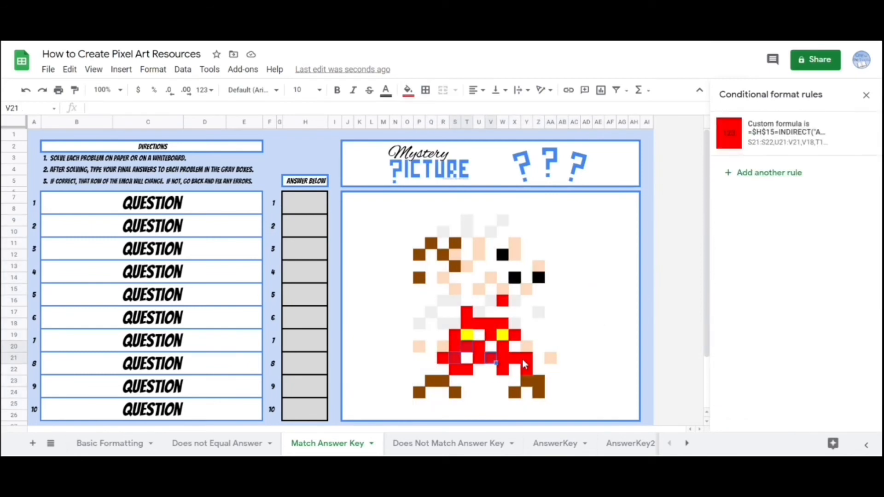
{"action": "left_click", "coordinate": [551, 325]}
{"action": "left_click_drag", "start_coordinate": [503, 301], "coordinate": [459, 383]}
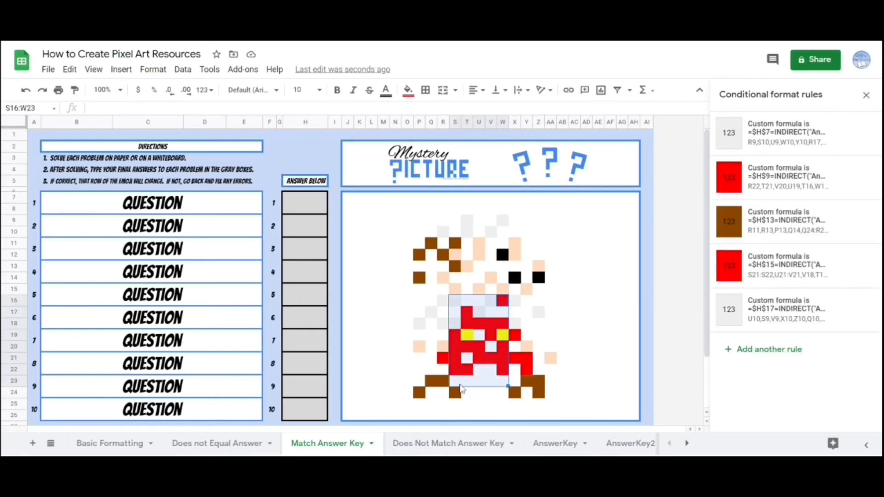
{"action": "left_click", "coordinate": [574, 348]}
{"action": "left_click_drag", "start_coordinate": [539, 323], "coordinate": [479, 357]}
{"action": "left_click", "coordinate": [785, 272]}
{"action": "left_click", "coordinate": [786, 371]}
{"action": "left_click", "coordinate": [586, 289]}
{"action": "left_click", "coordinate": [467, 233]}
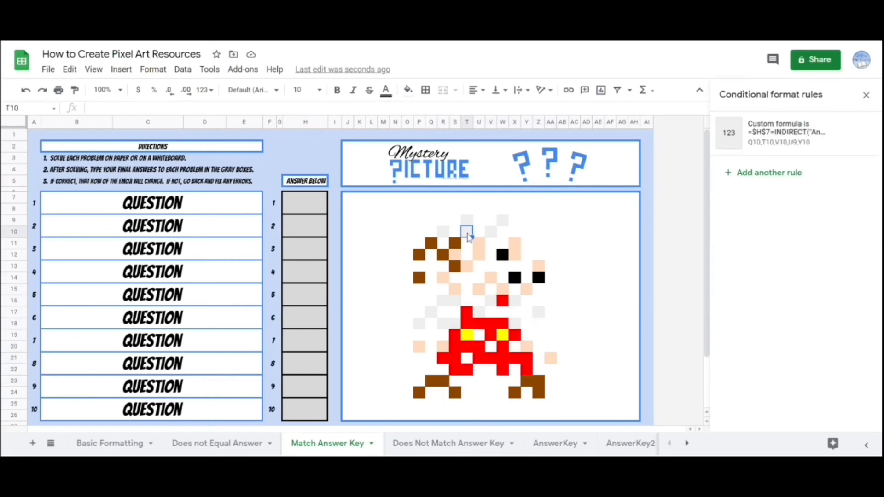
Create a custom-formula rule comparing H21 with the AnswerKey sheet for the brown hair and shoe cells, including S11, S13, R12 and Q11.
{"action": "left_click", "coordinate": [455, 243]}
{"action": "left_click", "coordinate": [431, 243], "text": "ctrl"}
{"action": "left_click", "coordinate": [420, 255], "text": "ctrl"}
{"action": "left_click", "coordinate": [419, 393], "text": "ctrl"}
{"action": "left_click_drag", "start_coordinate": [431, 381], "coordinate": [443, 382]}
{"action": "left_click", "coordinate": [514, 393], "text": "ctrl"}
{"action": "left_click", "coordinate": [539, 394], "text": "ctrl"}
{"action": "left_click", "coordinate": [763, 128]}
{"action": "left_click", "coordinate": [795, 246]}
{"action": "left_click", "coordinate": [779, 428]}
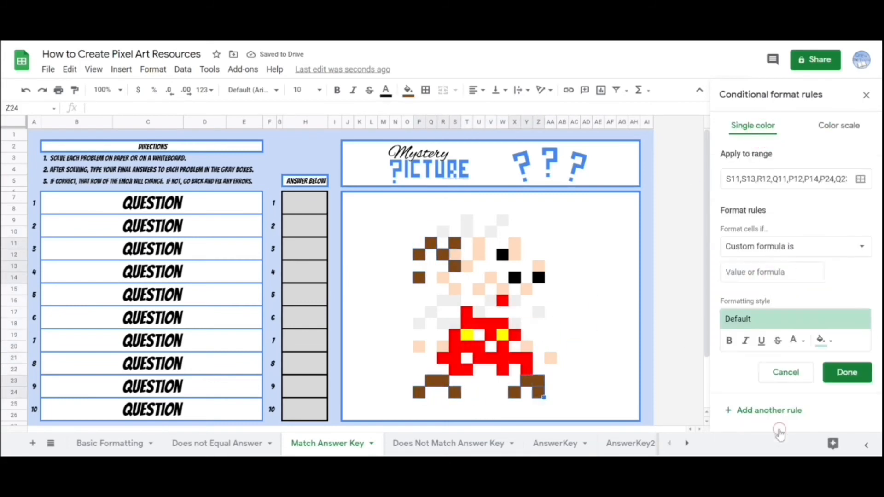
{"action": "left_click", "coordinate": [771, 272]}
{"action": "type", "text": "=$H$19=INDIRECT(\"AnswerKey!$B$7\")"}
{"action": "key", "text": "BackSpace"}
{"action": "key", "text": "BackSpace"}
{"action": "type", "text": "218"}
Save the H21 rule with a brown fill and reset the regular fill of the selected hair and shoe cells.
{"action": "left_click", "coordinate": [847, 372]}
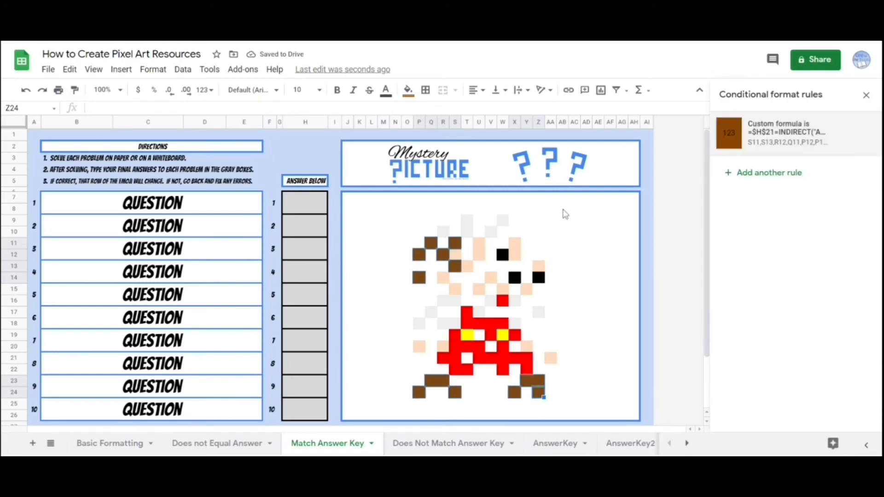
{"action": "left_click", "coordinate": [408, 90]}
{"action": "left_click", "coordinate": [434, 106]}
Create a conditional format rule for the black cells W12, X14 and Z14 using the AnswerKey INDIRECT custom formula.
{"action": "left_click", "coordinate": [502, 255]}
{"action": "left_click", "coordinate": [515, 278], "text": "ctrl"}
{"action": "left_click", "coordinate": [538, 278], "text": "ctrl"}
{"action": "left_click", "coordinate": [763, 129]}
{"action": "left_click", "coordinate": [795, 246]}
{"action": "left_click", "coordinate": [779, 428]}
{"action": "left_click", "coordinate": [772, 272]}
{"action": "type", "text": "=$H$19=INDIRECT(\"AnswerKey!$B$7\")"}
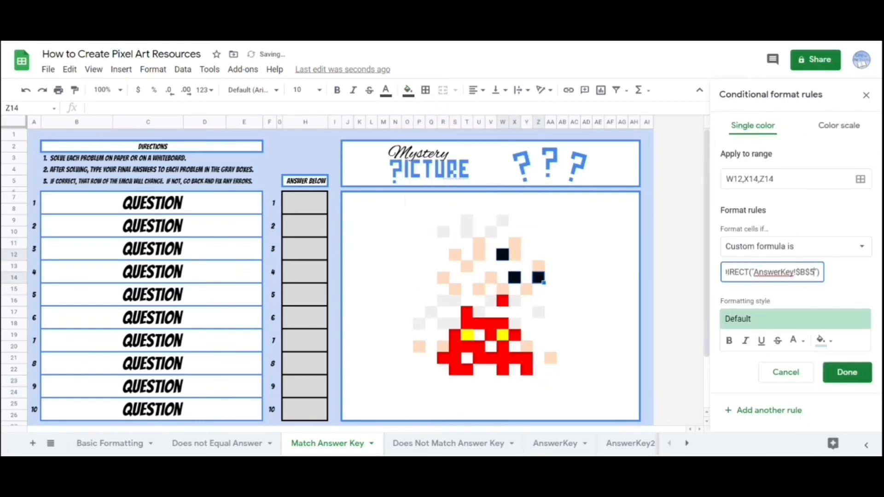
Give the rule a matching black fill, save it, and reset the regular fill of W12, X14 and Z14.
{"action": "left_click", "coordinate": [823, 342]}
{"action": "left_click", "coordinate": [712, 185]}
{"action": "left_click", "coordinate": [847, 372]}
{"action": "left_click", "coordinate": [407, 90]}
{"action": "left_click", "coordinate": [434, 106]}
Create a custom-formula rule comparing H23 with the AnswerKey sheet for the remaining skin cells, including U11:U12, X11:X12, Z13 and AA21.
{"action": "left_click_drag", "start_coordinate": [478, 243], "coordinate": [478, 255]}
{"action": "left_click_drag", "start_coordinate": [515, 243], "coordinate": [514, 254], "text": "ctrl"}
{"action": "left_click", "coordinate": [539, 266], "text": "ctrl"}
{"action": "left_click", "coordinate": [526, 289], "text": "ctrl"}
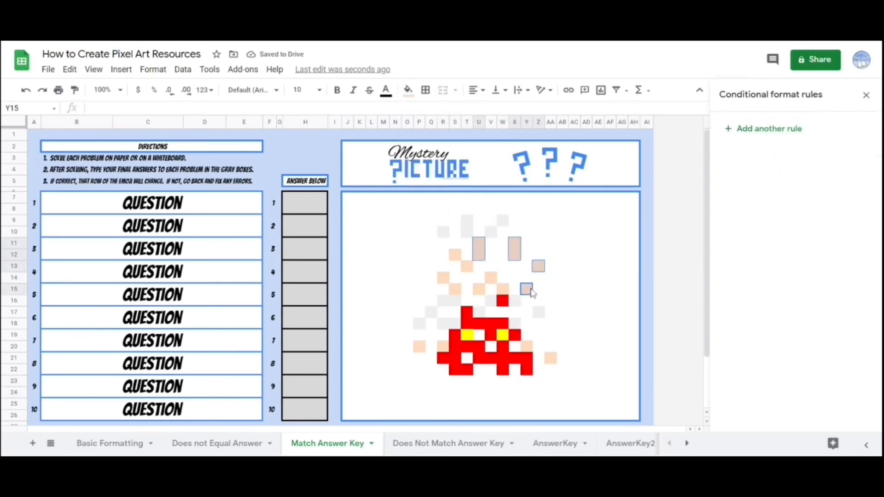
{"action": "left_click", "coordinate": [502, 289], "text": "ctrl"}
{"action": "left_click", "coordinate": [491, 277], "text": "ctrl"}
{"action": "left_click", "coordinate": [478, 289], "text": "ctrl"}
{"action": "left_click", "coordinate": [466, 266], "text": "ctrl"}
{"action": "scroll", "coordinate": [791, 251], "scroll_direction": "down", "scroll_amount": 2}
{"action": "left_click", "coordinate": [779, 428]}
{"action": "left_click", "coordinate": [772, 272]}
{"action": "key", "text": "ctrl+v"}
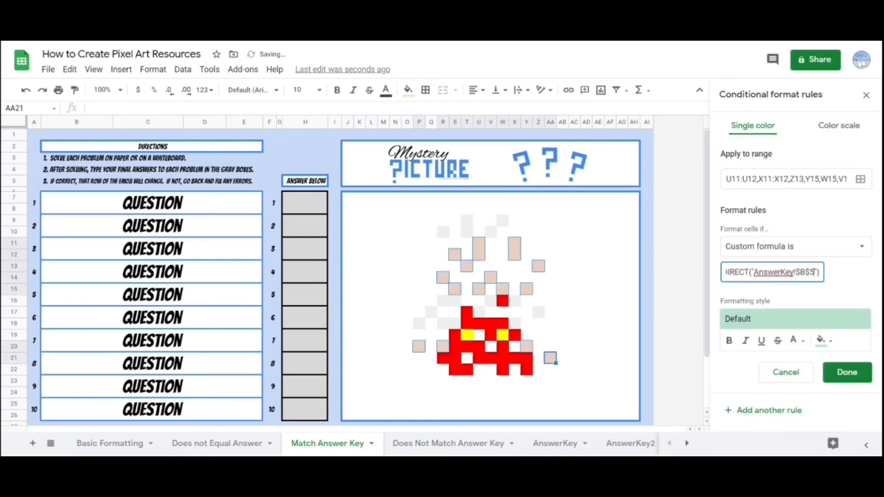
{"action": "left_click", "coordinate": [744, 272]}
{"action": "type", "text": "23"}
Set the H23 rule's fill to the custom peach color, save it, and reset the remaining skin cells' regular fill.
{"action": "left_click", "coordinate": [822, 343]}
{"action": "left_click", "coordinate": [735, 318]}
{"action": "left_click", "coordinate": [847, 372]}
{"action": "left_click", "coordinate": [408, 90]}
{"action": "left_click", "coordinate": [434, 107]}
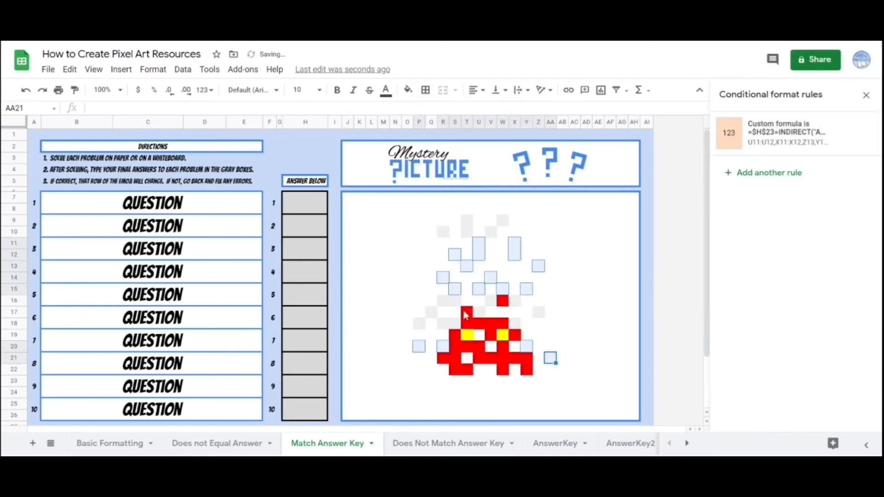
Create an answer-key custom-formula rule for the yellow overall buttons in T19 and W19.
{"action": "left_click", "coordinate": [467, 335]}
{"action": "left_click", "coordinate": [503, 335], "text": "ctrl"}
{"action": "left_click", "coordinate": [769, 127]}
{"action": "left_click", "coordinate": [791, 248]}
{"action": "left_click", "coordinate": [779, 427]}
Set the button rule's fill to yellow, save it, and reset the regular fill of T19 and W19.
{"action": "left_click", "coordinate": [822, 341]}
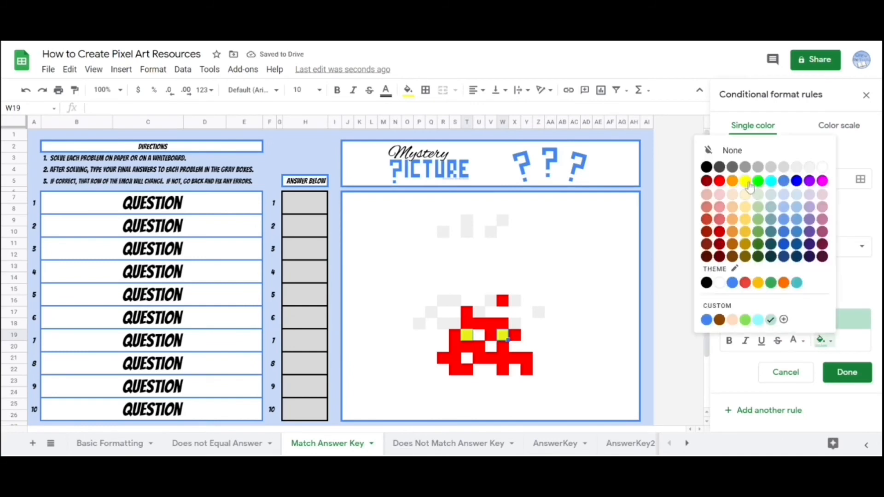
{"action": "left_click", "coordinate": [748, 181]}
{"action": "left_click", "coordinate": [847, 372]}
{"action": "left_click", "coordinate": [407, 90]}
{"action": "left_click", "coordinate": [434, 112]}
Create an answer-key custom-formula rule for the remaining light gray cells, including Z17, X18, X16, V16, U17 and R16:S16.
{"action": "left_click", "coordinate": [538, 312]}
{"action": "left_click", "coordinate": [515, 324], "text": "ctrl"}
{"action": "left_click", "coordinate": [514, 301], "text": "ctrl"}
{"action": "left_click", "coordinate": [418, 324], "text": "ctrl"}
{"action": "left_click_drag", "start_coordinate": [442, 323], "coordinate": [454, 324]}
{"action": "left_click", "coordinate": [443, 232], "text": "ctrl"}
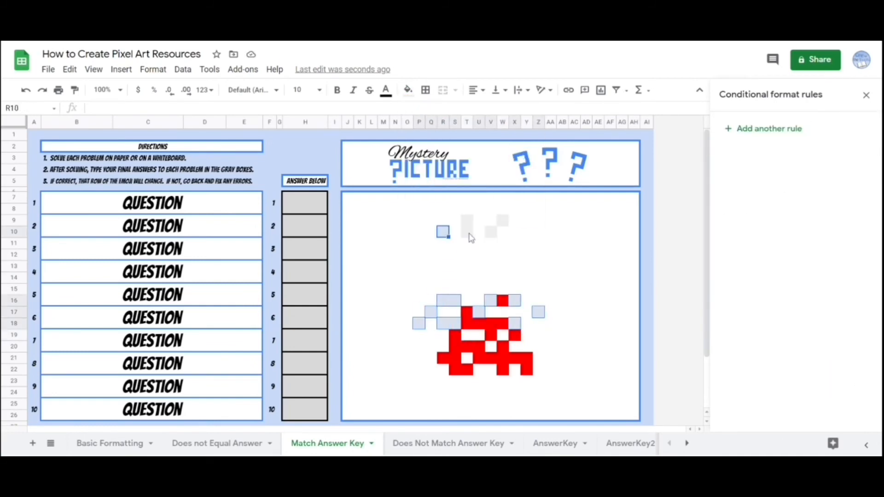
{"action": "left_click_drag", "start_coordinate": [467, 232], "coordinate": [467, 221]}
{"action": "left_click", "coordinate": [491, 232], "text": "ctrl"}
{"action": "left_click", "coordinate": [503, 221], "text": "ctrl"}
{"action": "left_click", "coordinate": [768, 128]}
{"action": "left_click", "coordinate": [808, 248]}
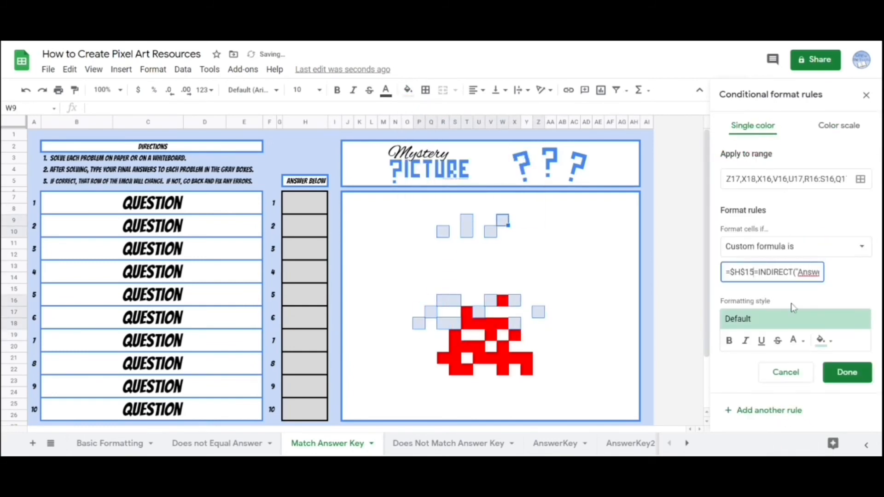
Give the rule a matching light gray fill, save it, and reset the remaining light gray cells' regular fill.
{"action": "left_click", "coordinate": [820, 341]}
{"action": "left_click", "coordinate": [721, 181]}
{"action": "left_click", "coordinate": [847, 371]}
{"action": "left_click", "coordinate": [407, 90]}
{"action": "left_click", "coordinate": [434, 112]}
Create a custom-formula rule comparing H25 with the AnswerKey sheet for all red cells, including T17:T18, U18:W18, V19 and W16.
{"action": "left_click", "coordinate": [507, 327]}
{"action": "left_click", "coordinate": [490, 336], "text": "ctrl"}
{"action": "left_click", "coordinate": [514, 336], "text": "ctrl"}
{"action": "left_click_drag", "start_coordinate": [506, 326], "coordinate": [478, 347]}
{"action": "left_click", "coordinate": [443, 358], "text": "ctrl"}
{"action": "left_click", "coordinate": [768, 128]}
{"action": "left_click", "coordinate": [794, 248]}
{"action": "scroll", "coordinate": [794, 254], "scroll_direction": "down", "scroll_amount": 5}
{"action": "left_click", "coordinate": [776, 442]}
{"action": "left_click", "coordinate": [777, 272]}
{"action": "type", "text": "=$H$19=INDIRECT(\"AnswerKey!$B$7\")"}
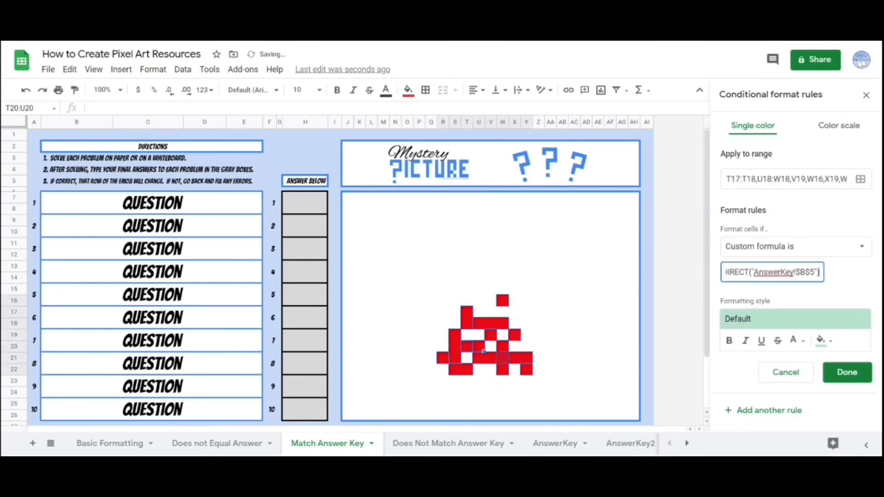
{"action": "key", "text": "BackSpace"}
{"action": "key", "text": "BackSpace"}
{"action": "type", "text": "25"}
Save the H25 rule with a red fill, reset the red cells' regular fill, and close the conditional format rules.
{"action": "left_click", "coordinate": [821, 341]}
{"action": "left_click", "coordinate": [720, 181]}
{"action": "left_click", "coordinate": [847, 372]}
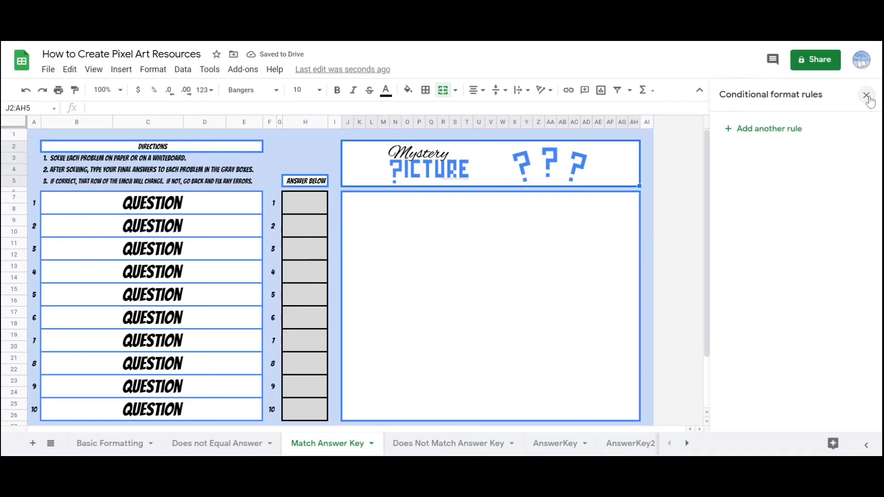
{"action": "left_click", "coordinate": [865, 95]}
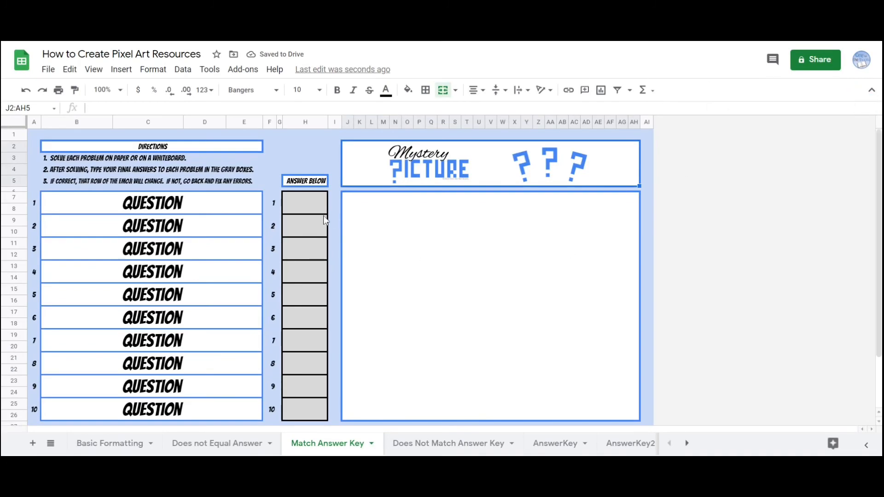
Test the picture by entering 1, 2 and 3 as the answers to questions 1 to 3.
{"action": "left_click", "coordinate": [310, 207]}
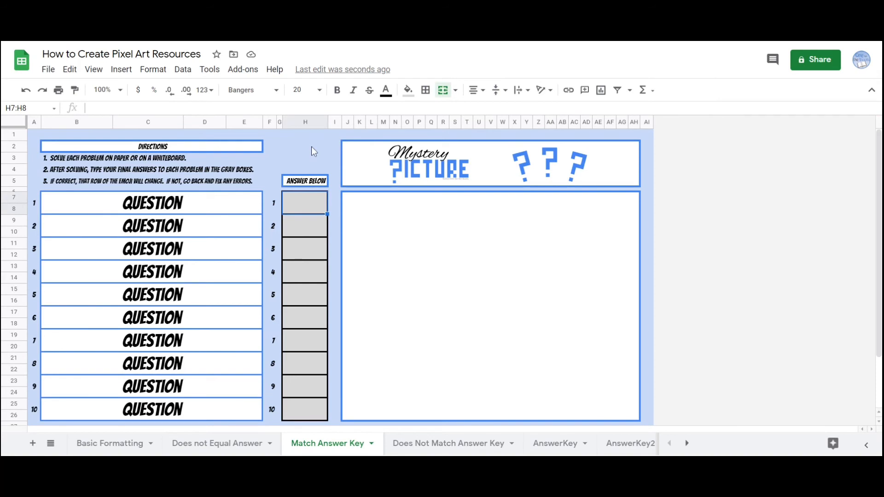
{"action": "type", "text": "1"}
{"action": "key", "text": "Return"}
{"action": "type", "text": "2"}
{"action": "key", "text": "Return"}
{"action": "type", "text": "3"}
{"action": "key", "text": "Return"}
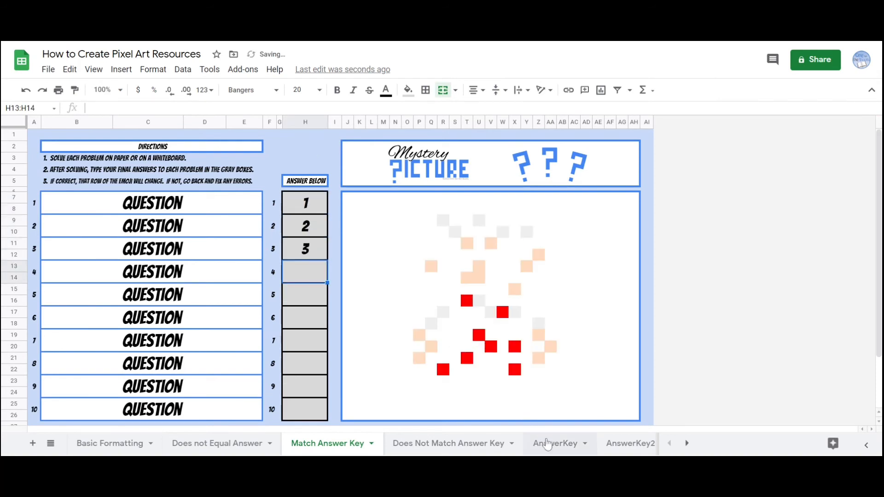
On the AnswerKey sheet, change the answer for Question 1 to 0 and for Question 2 to 1.
{"action": "left_click", "coordinate": [550, 444]}
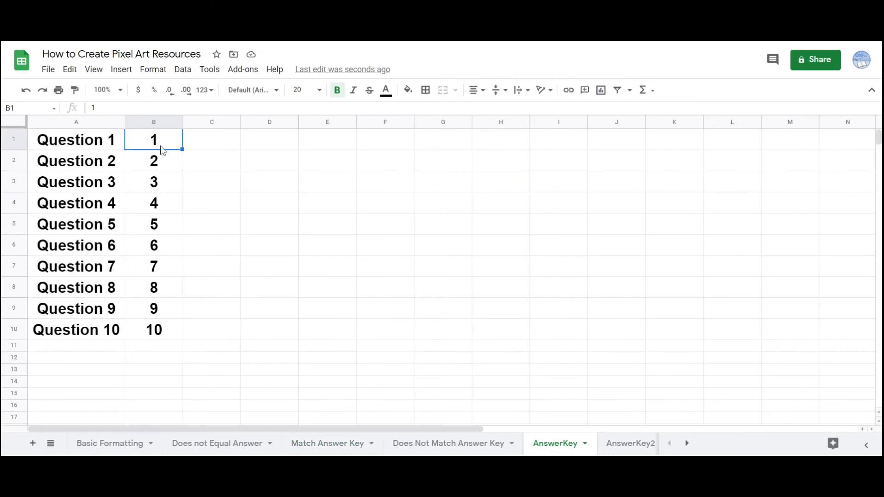
{"action": "type", "text": "0"}
{"action": "key", "text": "Return"}
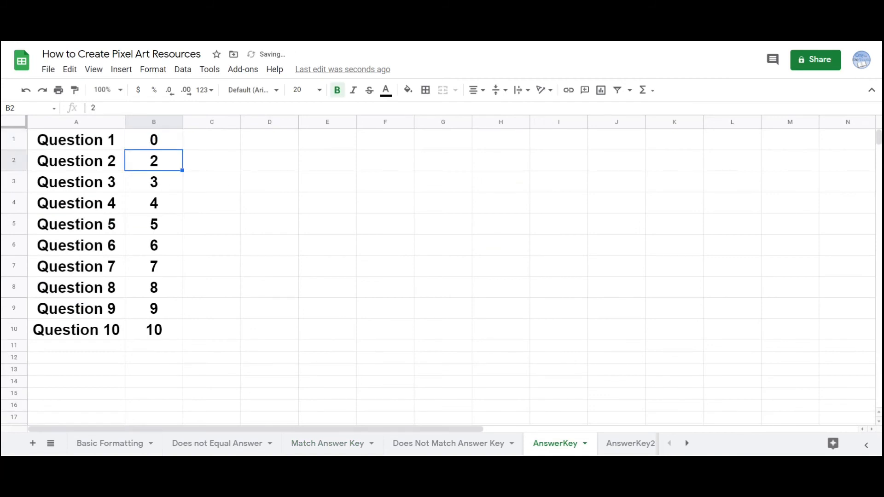
{"action": "type", "text": "1"}
{"action": "key", "text": "Return"}
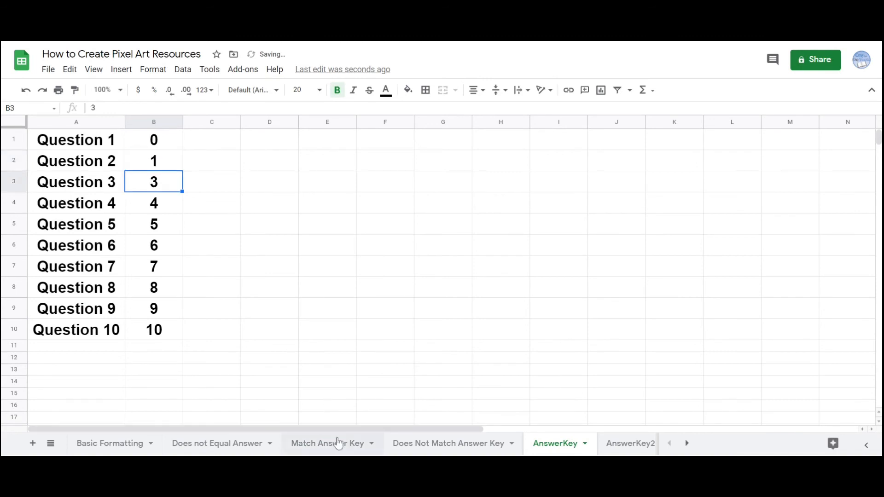
Return to the Match Answer Key sheet and clear the test answers for questions 1 to 3.
{"action": "left_click", "coordinate": [336, 443]}
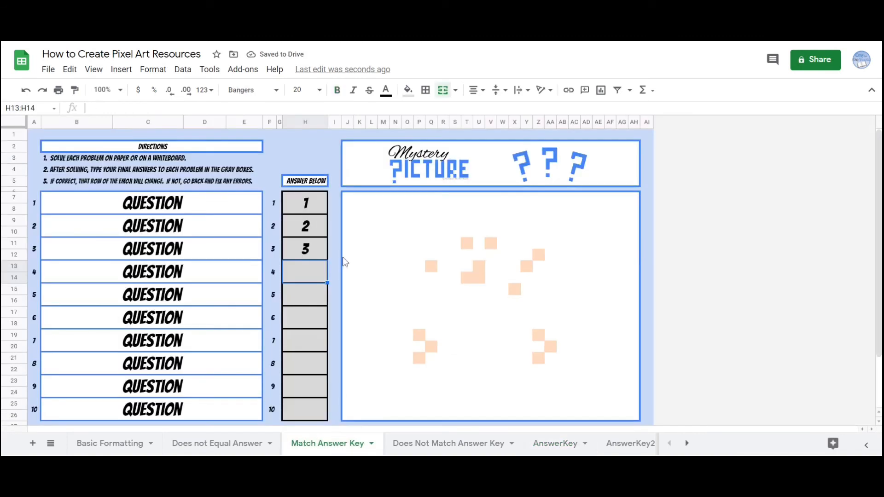
{"action": "left_click", "coordinate": [321, 204]}
{"action": "key", "text": "Delete"}
{"action": "key", "text": "Down"}
{"action": "key", "text": "Delete"}
{"action": "key", "text": "Down"}
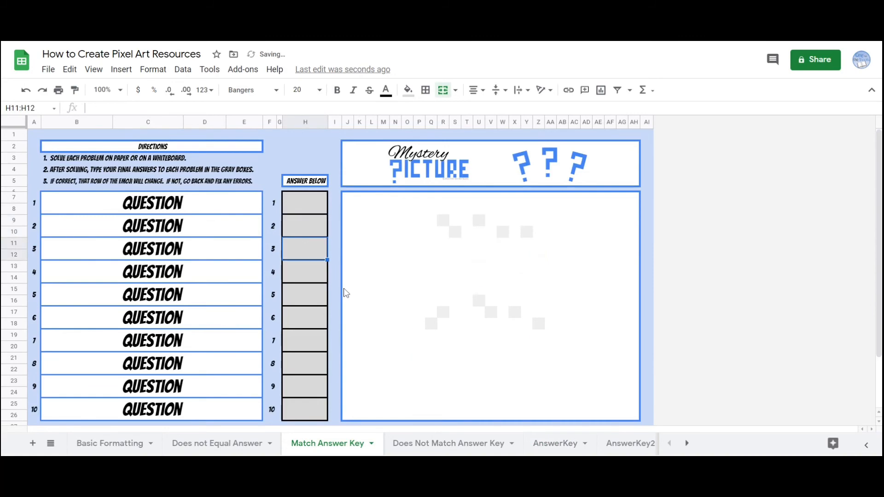
{"action": "key", "text": "Delete"}
{"action": "key", "text": "Up"}
{"action": "key", "text": "Up"}
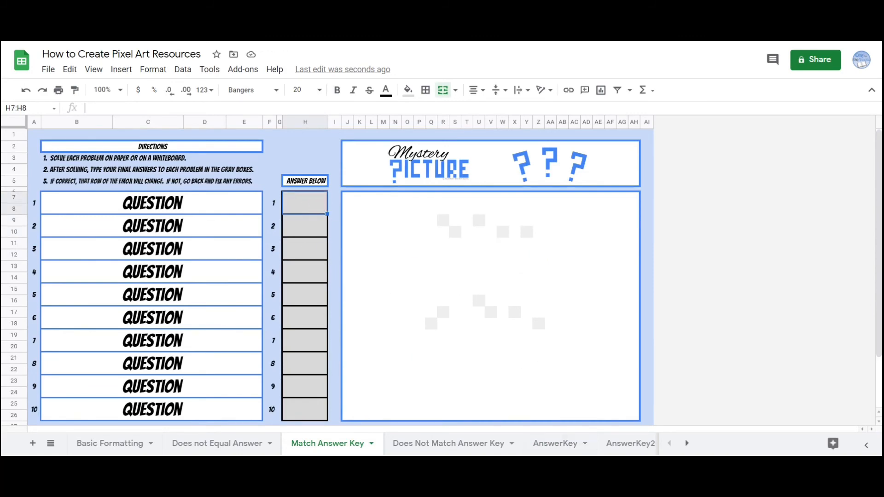
On the AnswerKey sheet, change the answer for Question 1 to 9.
{"action": "left_click", "coordinate": [563, 448]}
{"action": "left_click", "coordinate": [162, 144]}
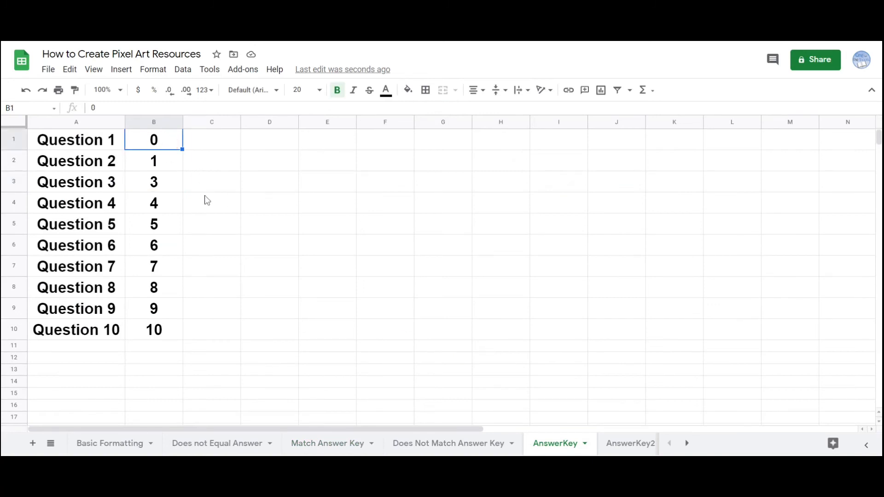
{"action": "type", "text": "9"}
{"action": "key", "text": "Return"}
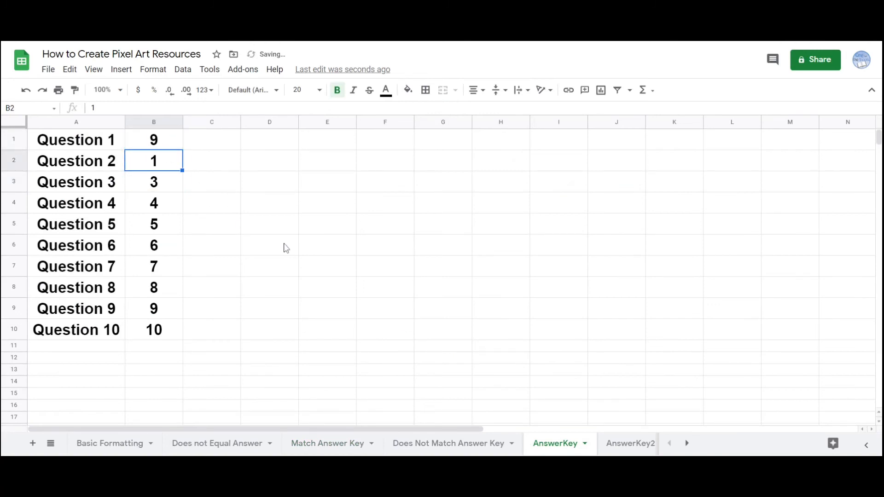
On the Match Answer Key sheet, test question 1 with the answer 1, and replace it with 9.
{"action": "left_click", "coordinate": [349, 444]}
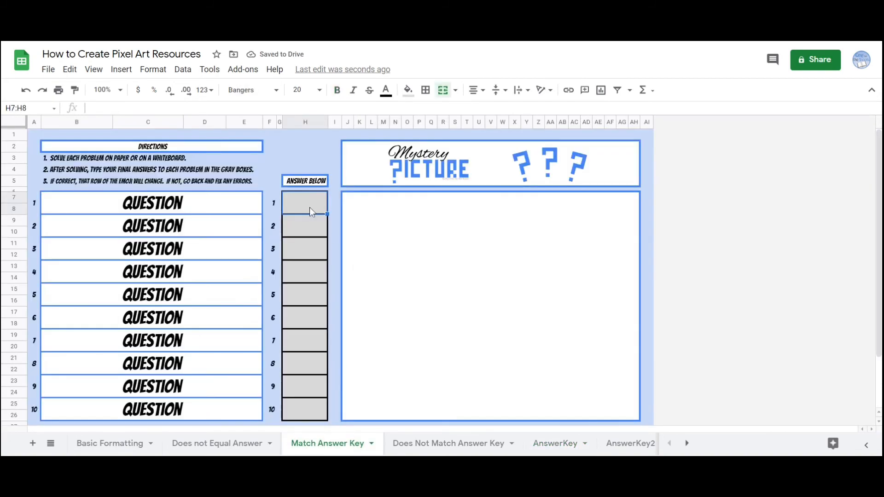
{"action": "type", "text": "1"}
{"action": "key", "text": "Return"}
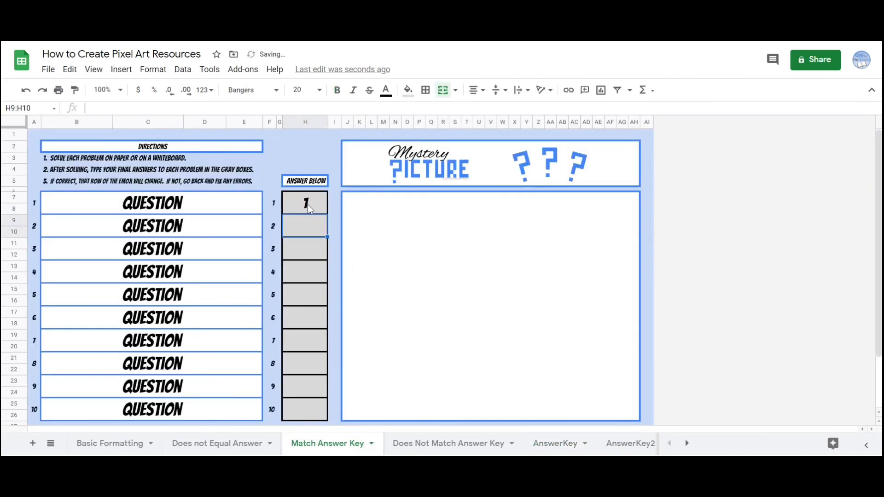
{"action": "left_click", "coordinate": [308, 208]}
{"action": "type", "text": "9"}
{"action": "key", "text": "Return"}
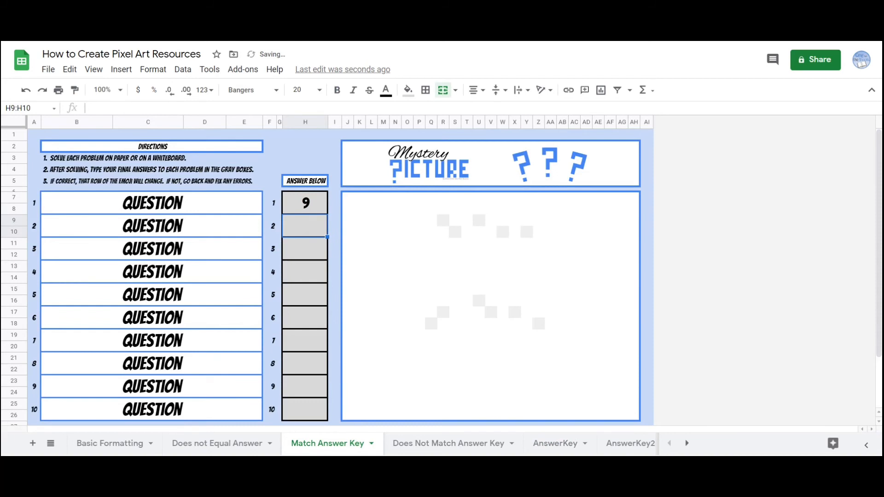
Fill in the remaining answers to reveal the picture: 1 for question 2, and 3 through 10 for questions 3 to 10.
{"action": "type", "text": "1"}
{"action": "key", "text": "Return"}
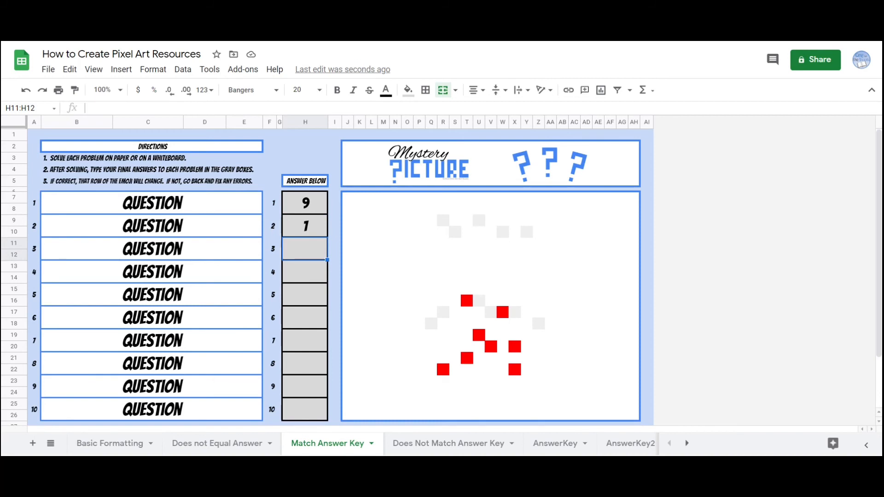
{"action": "type", "text": "3"}
{"action": "key", "text": "Return"}
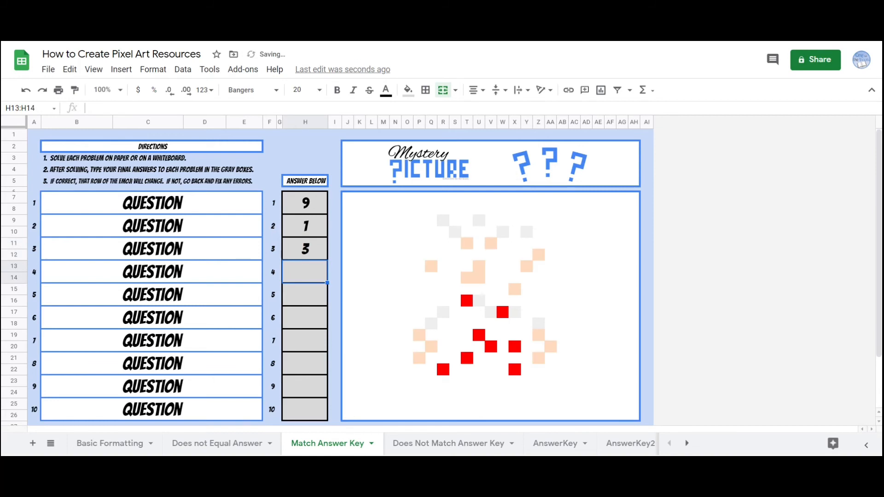
{"action": "type", "text": "4"}
{"action": "key", "text": "Return"}
{"action": "type", "text": "5"}
{"action": "key", "text": "Return"}
{"action": "type", "text": "6"}
{"action": "key", "text": "Return"}
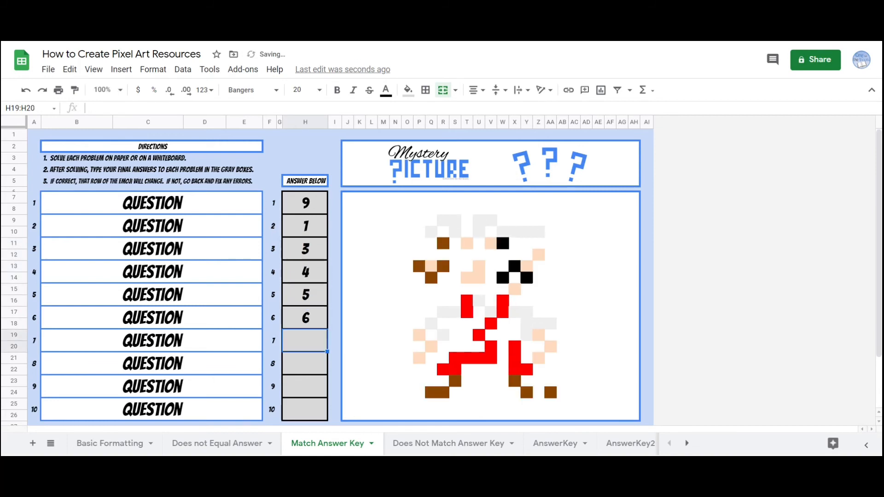
{"action": "type", "text": "7"}
{"action": "key", "text": "Return"}
{"action": "type", "text": "8"}
{"action": "key", "text": "Return"}
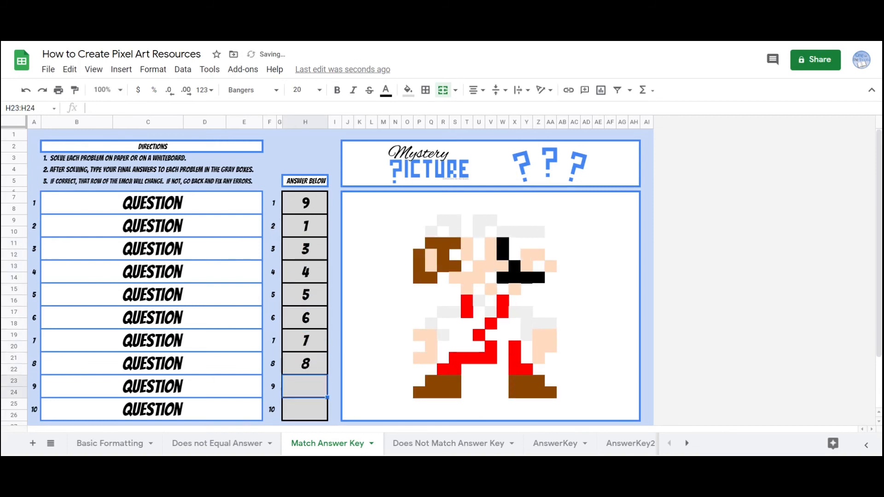
{"action": "type", "text": "9"}
{"action": "key", "text": "Return"}
{"action": "type", "text": "10"}
{"action": "key", "text": "Return"}
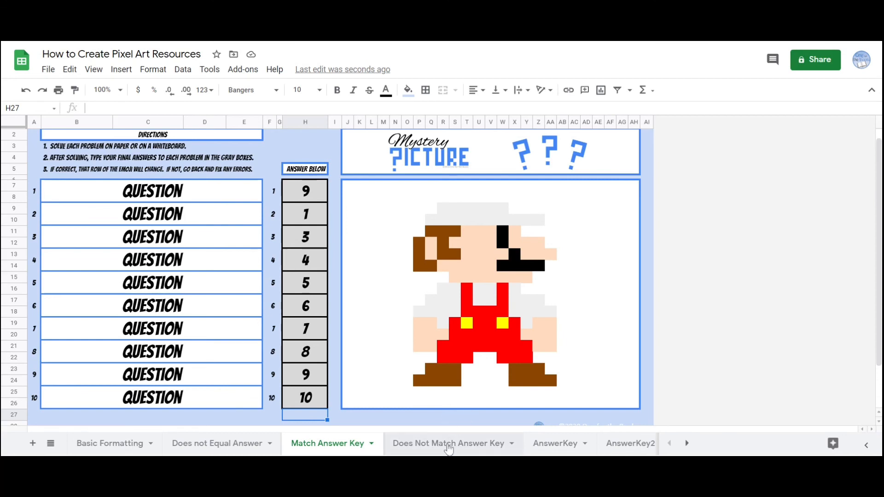
On the Does Not Match Answer Key sheet, clear the answers to all ten questions.
{"action": "left_click", "coordinate": [449, 447]}
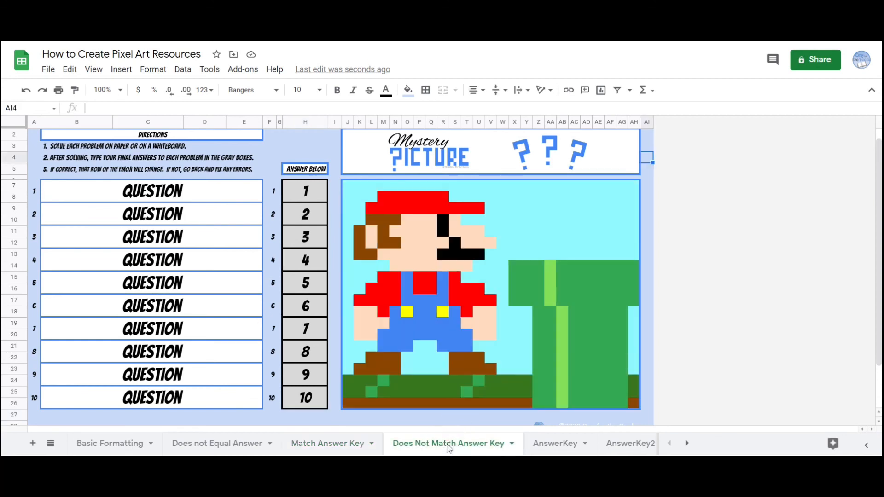
{"action": "left_click", "coordinate": [312, 202]}
{"action": "key", "text": "Delete"}
{"action": "key", "text": "Down"}
{"action": "key", "text": "Delete"}
{"action": "key", "text": "Down"}
{"action": "key", "text": "Delete"}
{"action": "key", "text": "Down"}
{"action": "key", "text": "Delete"}
{"action": "key", "text": "Down"}
{"action": "key", "text": "Delete"}
{"action": "key", "text": "Down"}
{"action": "key", "text": "Delete"}
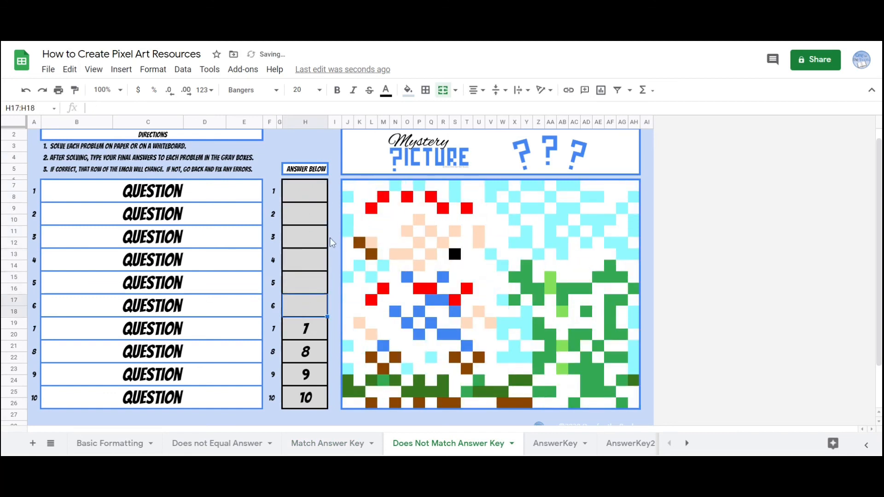
{"action": "key", "text": "Down"}
{"action": "key", "text": "Delete"}
{"action": "key", "text": "Down"}
{"action": "key", "text": "Delete"}
{"action": "key", "text": "Down"}
{"action": "key", "text": "Delete"}
{"action": "key", "text": "Down"}
{"action": "key", "text": "Delete"}
{"action": "key", "text": "Up"}
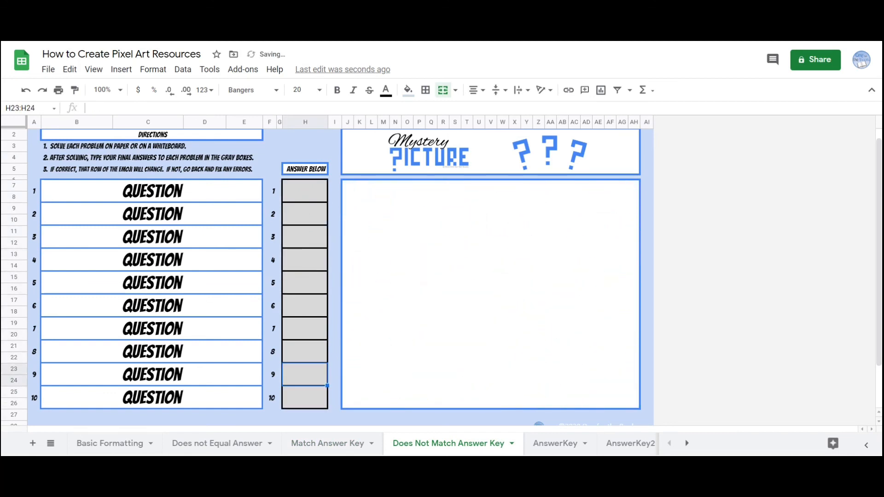
Test the background picture by entering 1 through 10 as the answers to questions 1 to 10.
{"action": "left_click", "coordinate": [314, 188]}
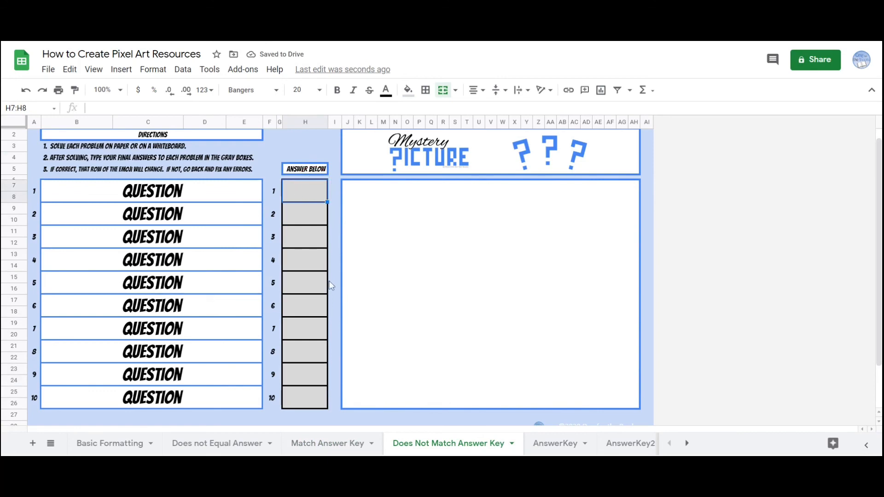
{"action": "type", "text": "1"}
{"action": "key", "text": "Return"}
{"action": "type", "text": "2"}
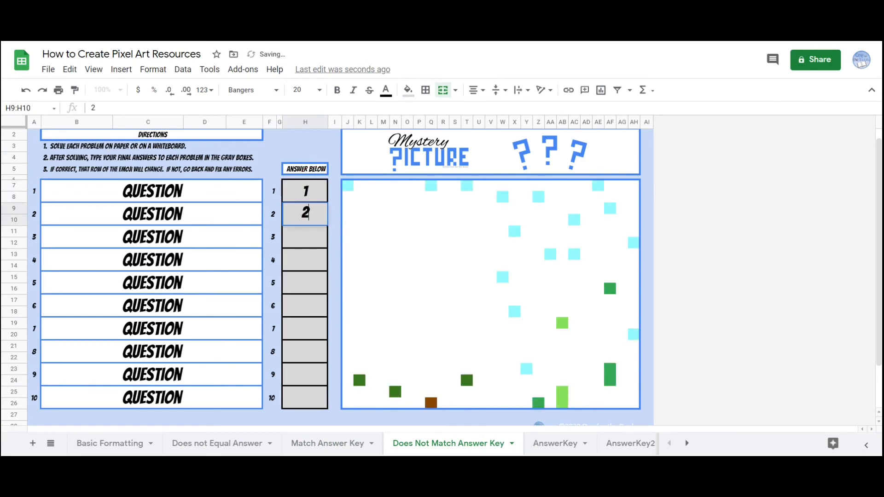
{"action": "key", "text": "Return"}
{"action": "type", "text": "3"}
{"action": "key", "text": "Return"}
{"action": "type", "text": "4"}
{"action": "key", "text": "Return"}
{"action": "type", "text": "5"}
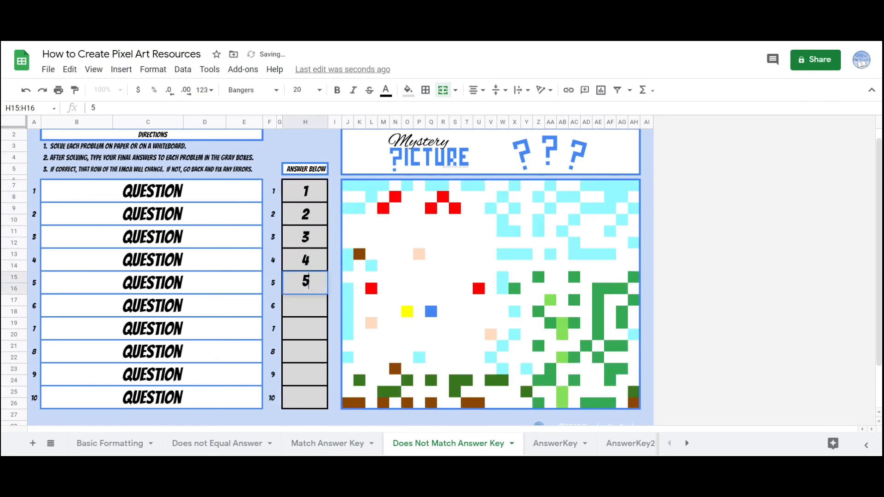
{"action": "key", "text": "Return"}
{"action": "type", "text": "6"}
{"action": "key", "text": "Return"}
{"action": "type", "text": "7"}
{"action": "key", "text": "Return"}
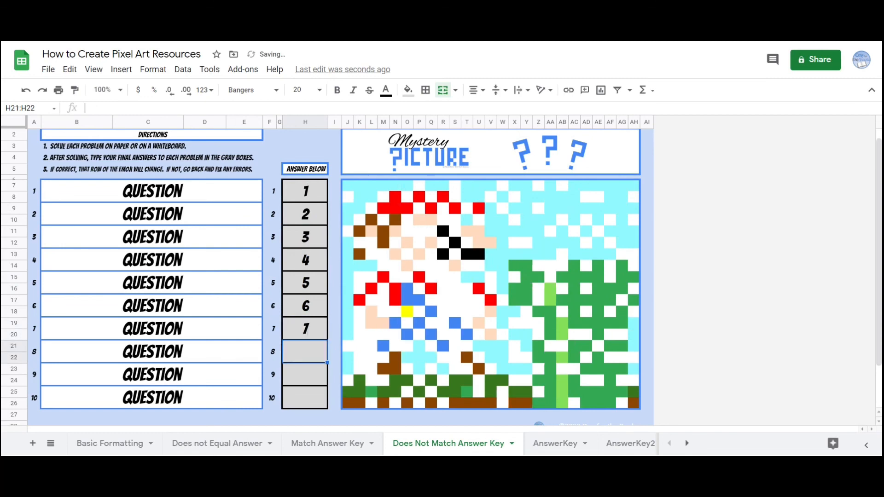
{"action": "type", "text": "8"}
{"action": "key", "text": "Return"}
{"action": "type", "text": "9"}
{"action": "key", "text": "Return"}
{"action": "type", "text": "10"}
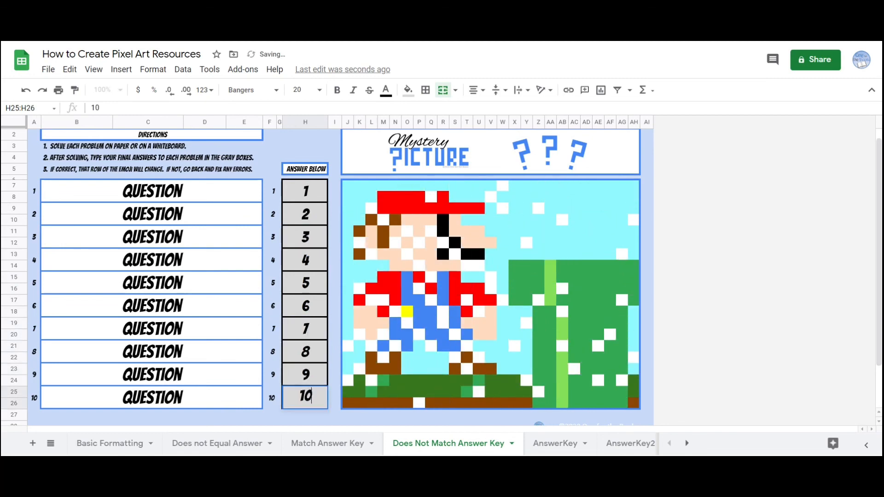
{"action": "key", "text": "Return"}
{"action": "key", "text": "Up"}
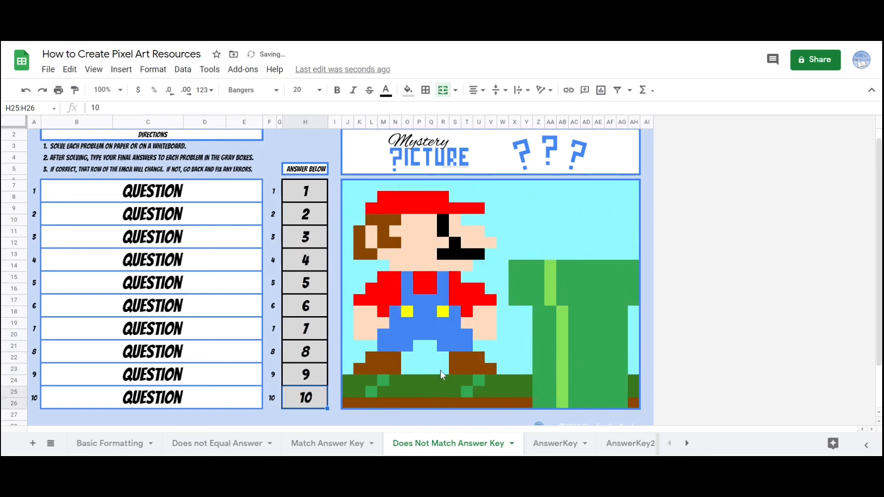
On the AnswerKey2 sheet, change the answers for questions 1 to 3 to boy, girl and cat.
{"action": "left_click", "coordinate": [618, 446]}
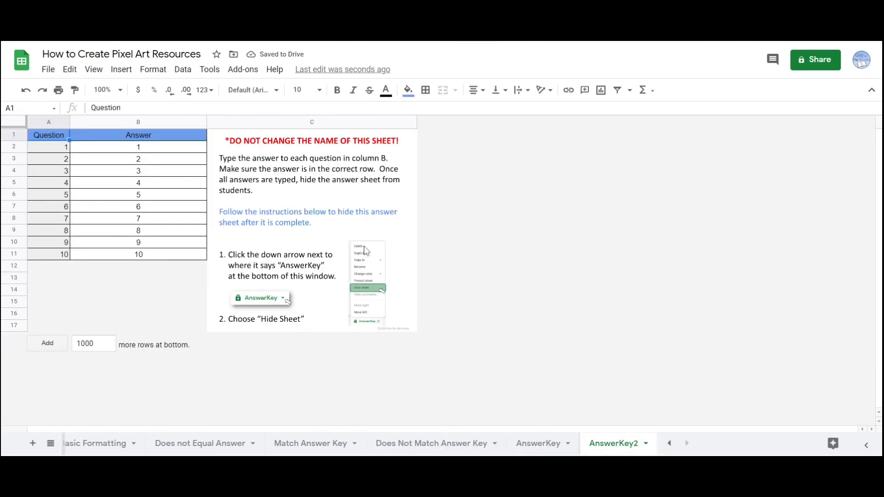
{"action": "left_click", "coordinate": [177, 152]}
{"action": "type", "text": "bo"}
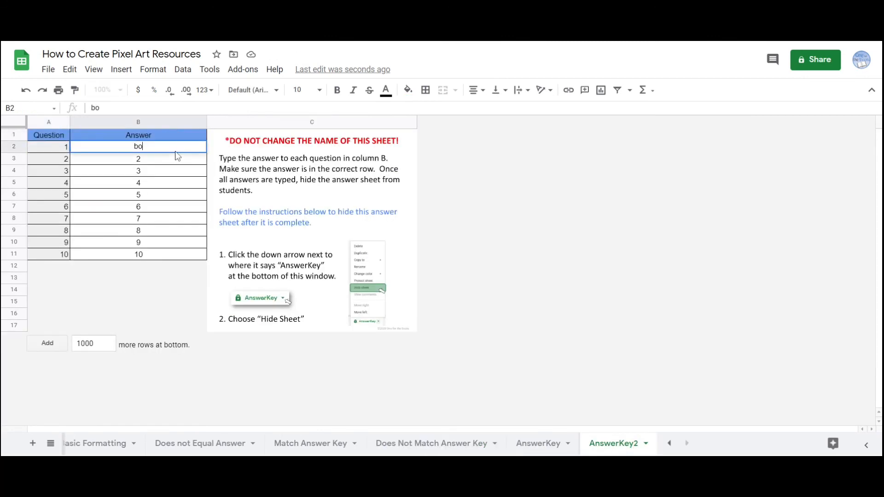
{"action": "type", "text": "y"}
{"action": "key", "text": "Return"}
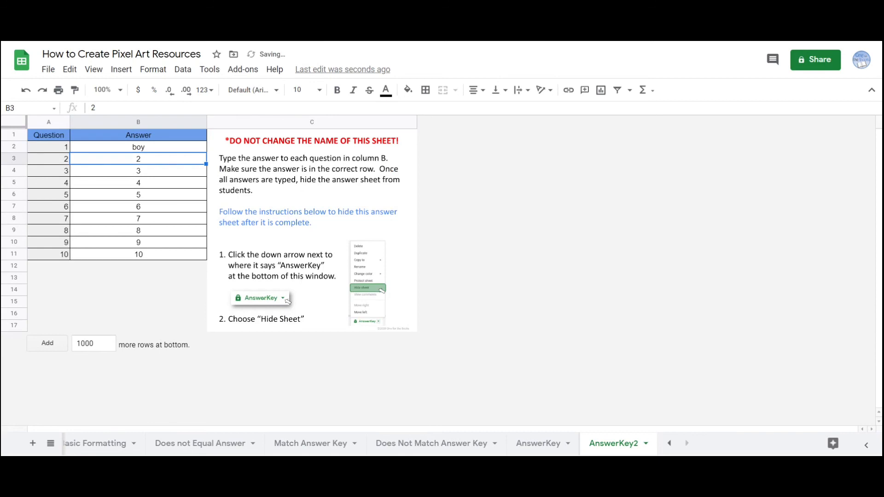
{"action": "type", "text": "girl"}
{"action": "key", "text": "Return"}
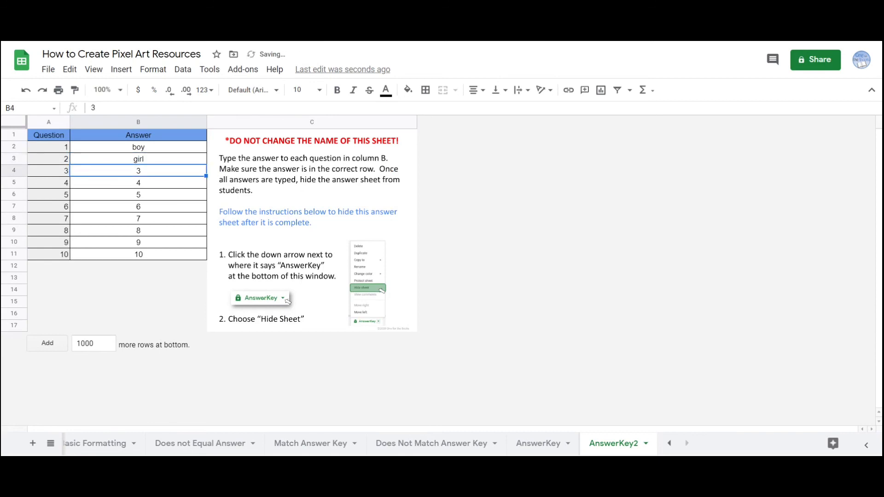
{"action": "type", "text": "cat"}
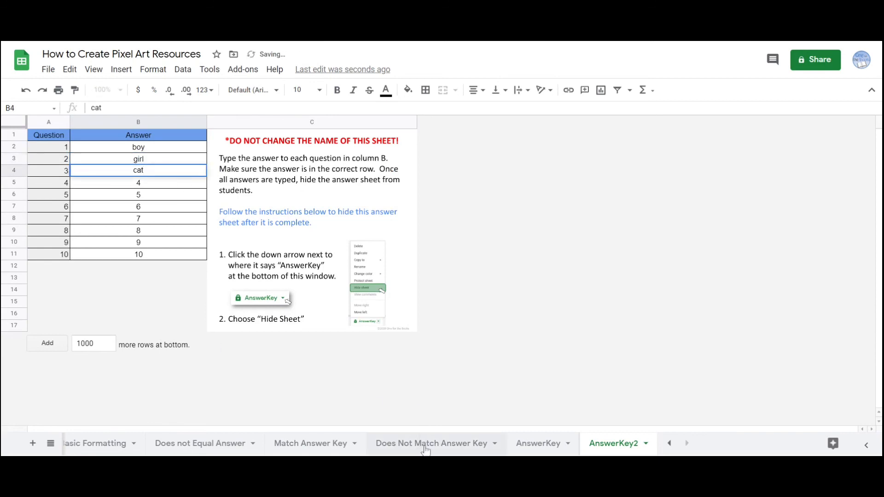
Return to the Does Not Match Answer Key sheet and clear the answers to questions 1 to 3.
{"action": "left_click", "coordinate": [458, 452]}
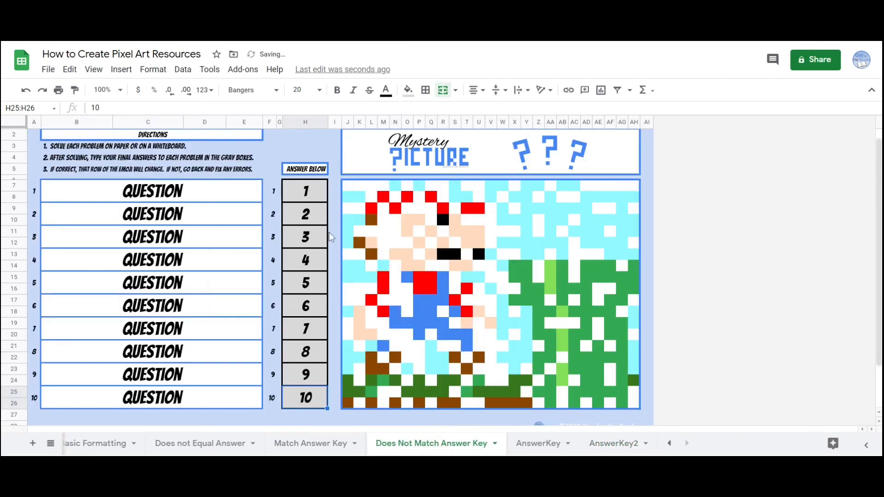
{"action": "left_click", "coordinate": [312, 195]}
{"action": "key", "text": "Delete"}
{"action": "key", "text": "Down"}
{"action": "key", "text": "Delete"}
{"action": "key", "text": "Down"}
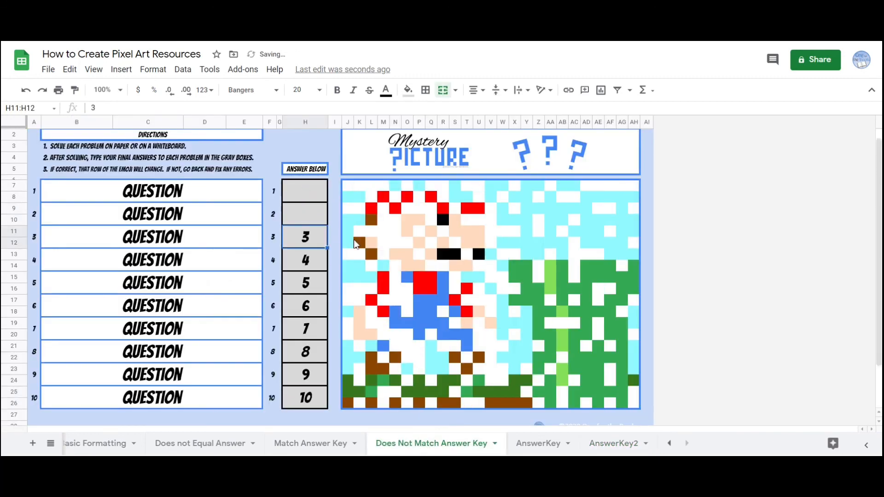
{"action": "key", "text": "Delete"}
{"action": "key", "text": "Down"}
{"action": "key", "text": "Up"}
{"action": "key", "text": "Up"}
{"action": "key", "text": "Up"}
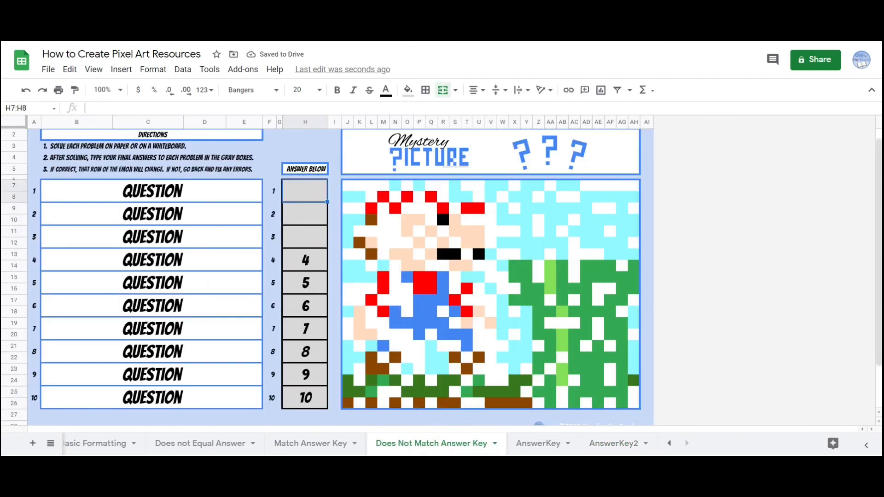
Enter boy, girl and cat as the answers to questions 1 to 3.
{"action": "type", "text": "boy"}
{"action": "key", "text": "Return"}
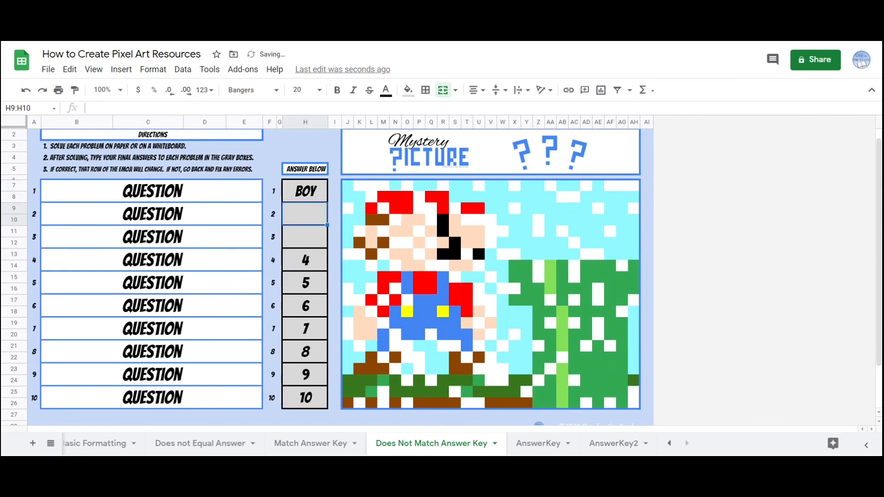
{"action": "type", "text": "girl"}
{"action": "key", "text": "Return"}
{"action": "type", "text": "cat"}
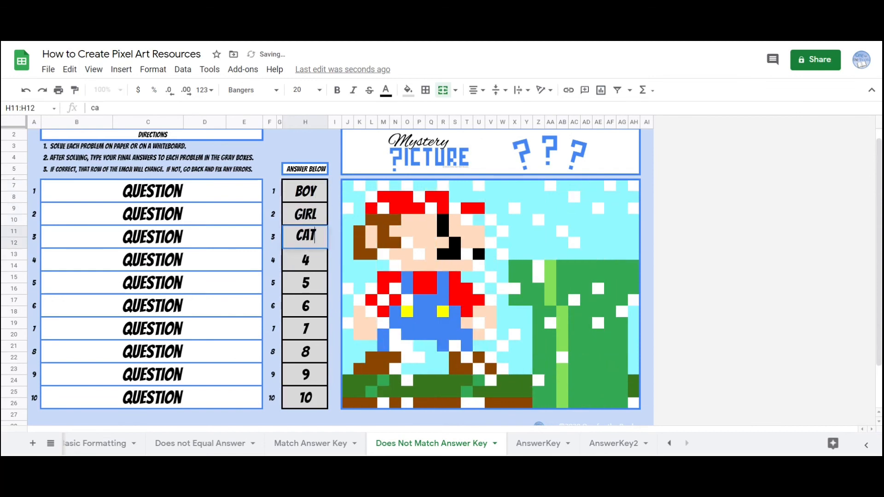
{"action": "key", "text": "Return"}
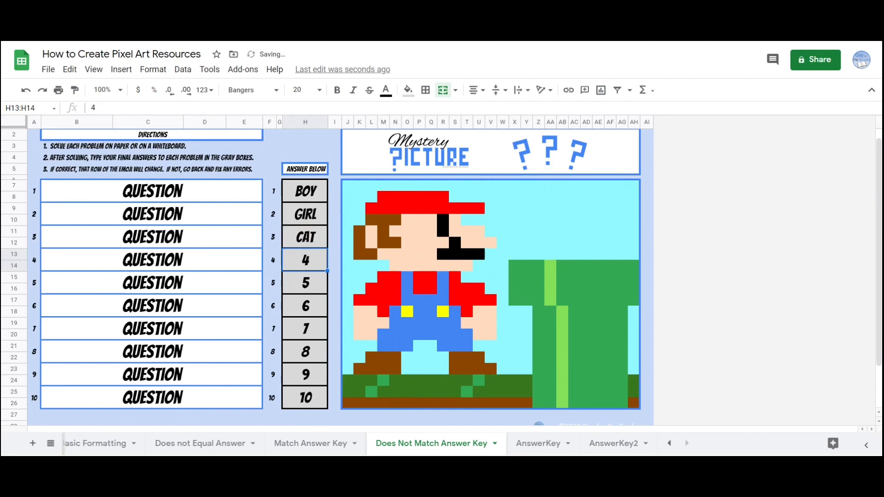